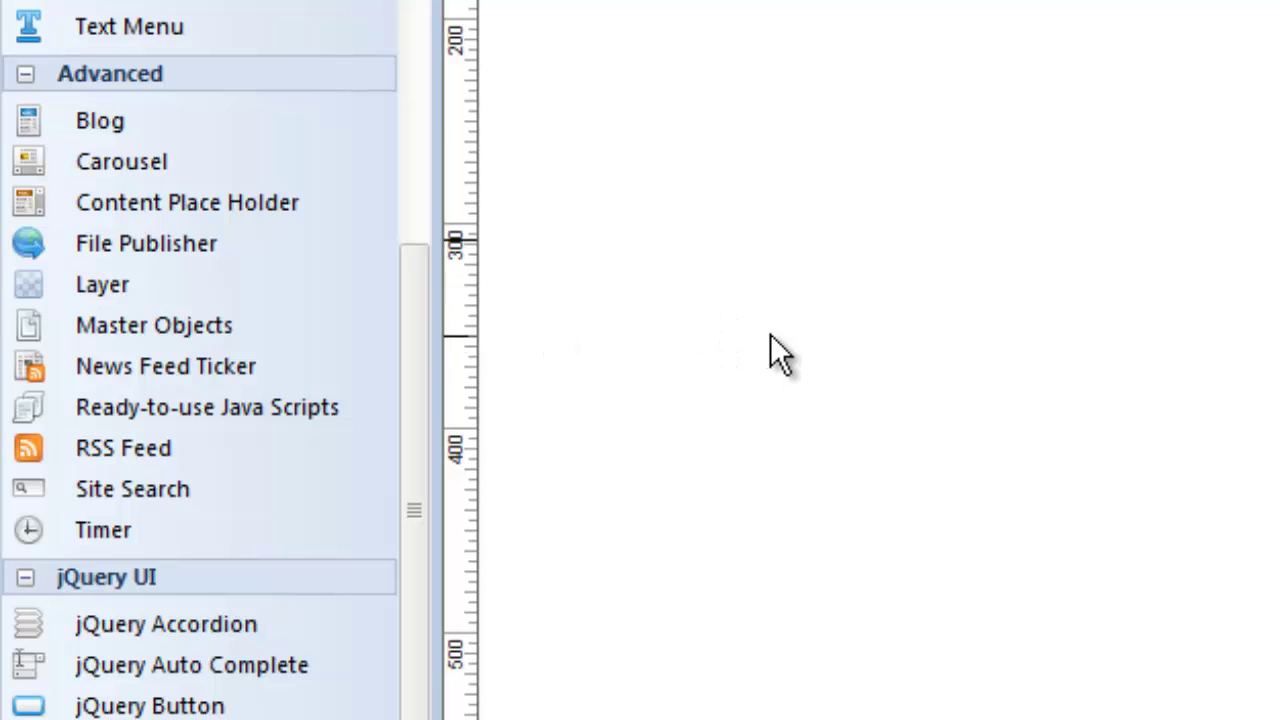
Step: Draw a new layer box on the index page and nudge it near the top-left
click(89, 284)
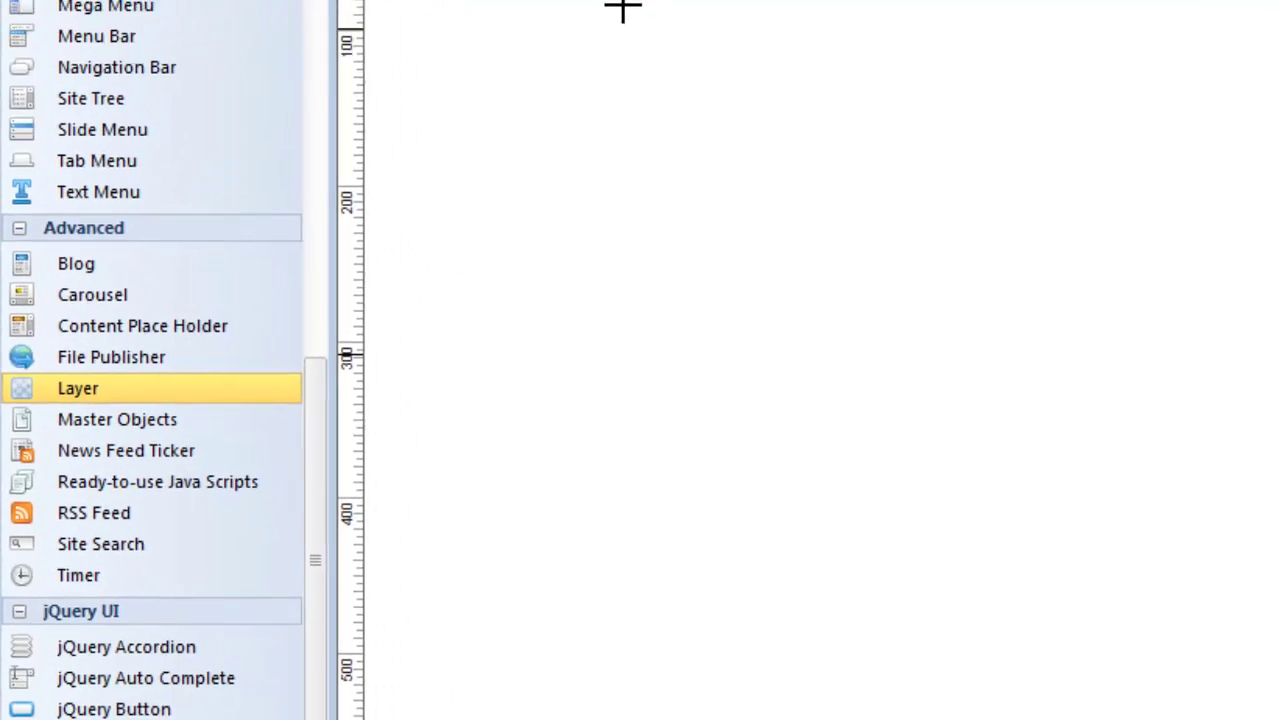
drag(303, 213, 634, 454)
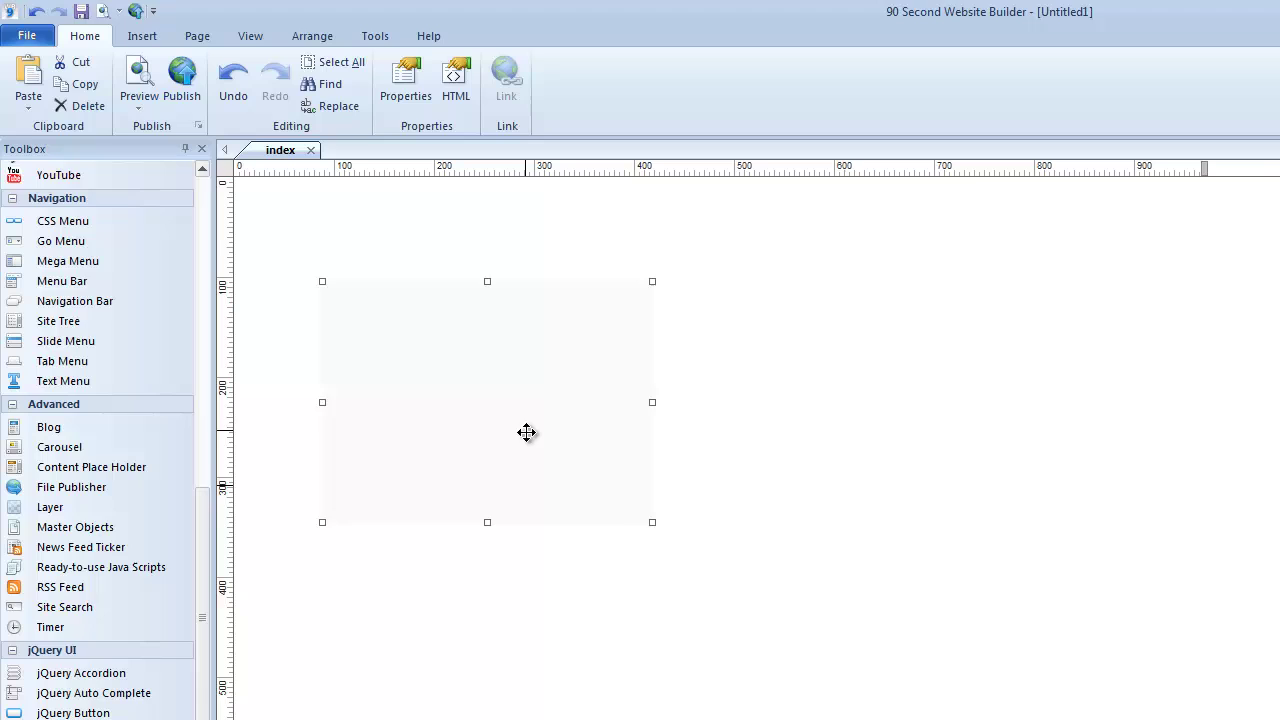
drag(526, 432, 529, 366)
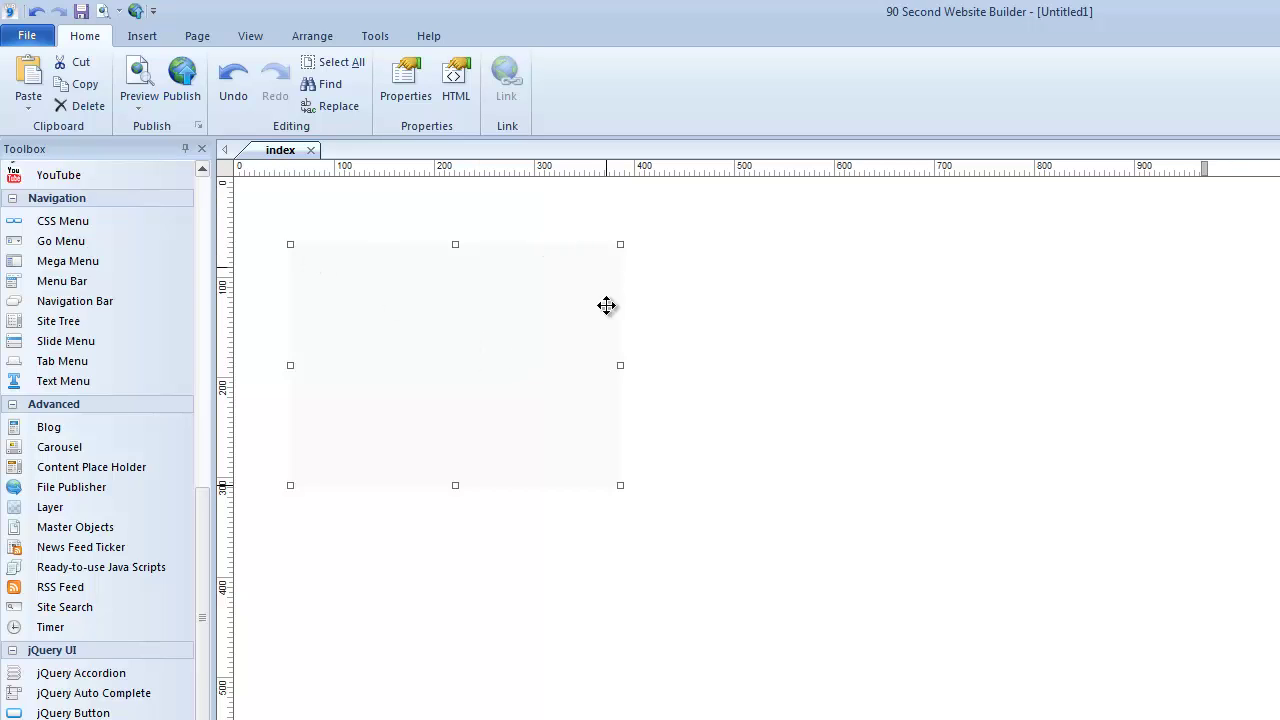
drag(517, 400, 515, 383)
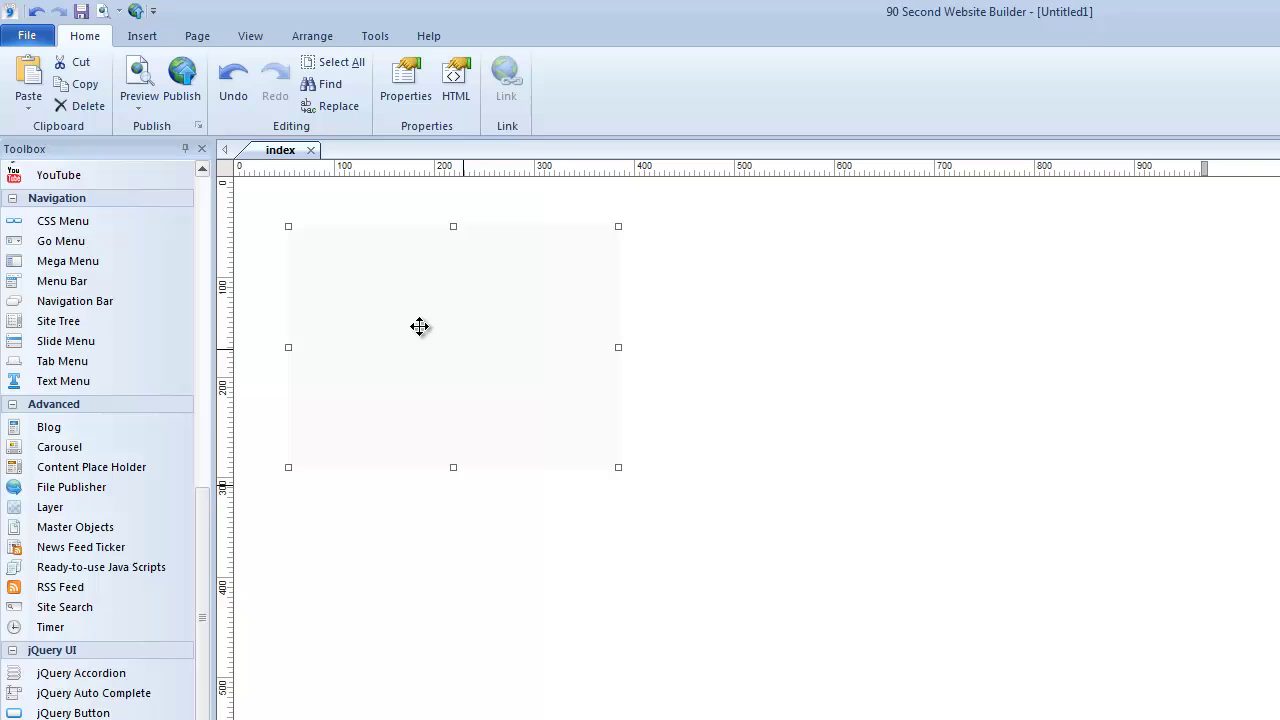
Step: In Layer Properties, give the layer a Solid background mode with a grey colour
double_click(423, 333)
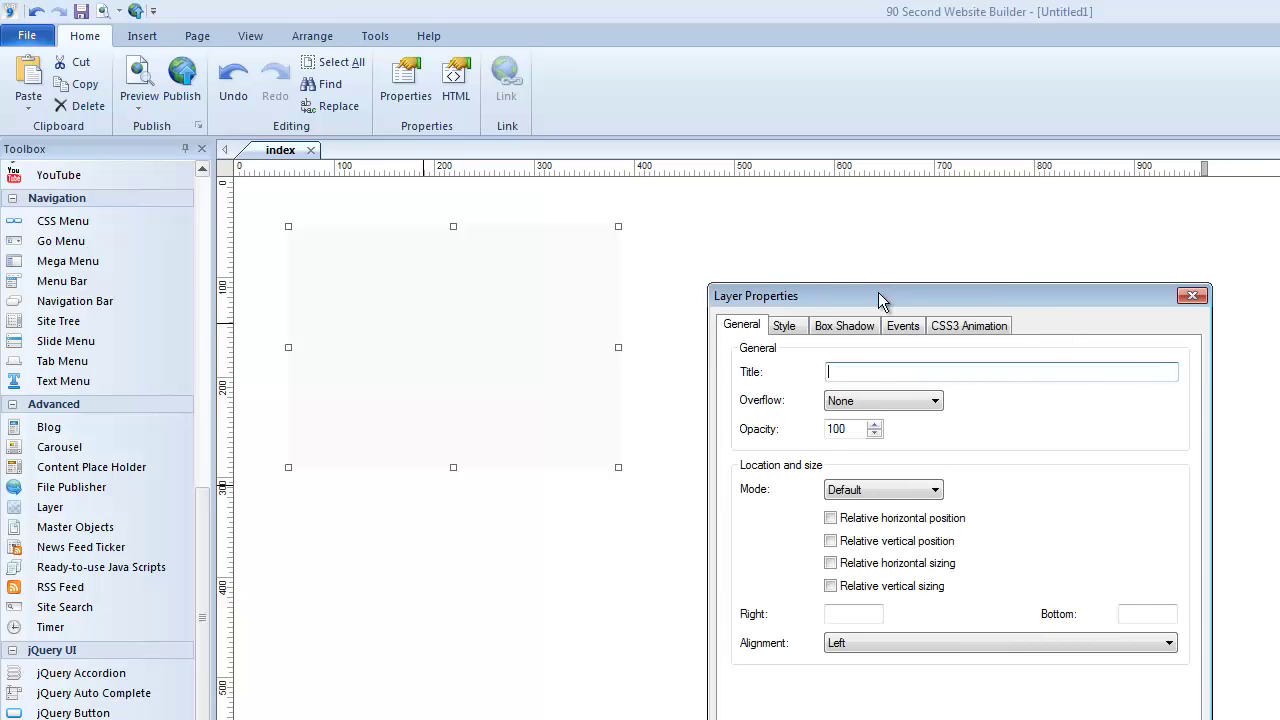
drag(878, 296, 731, 194)
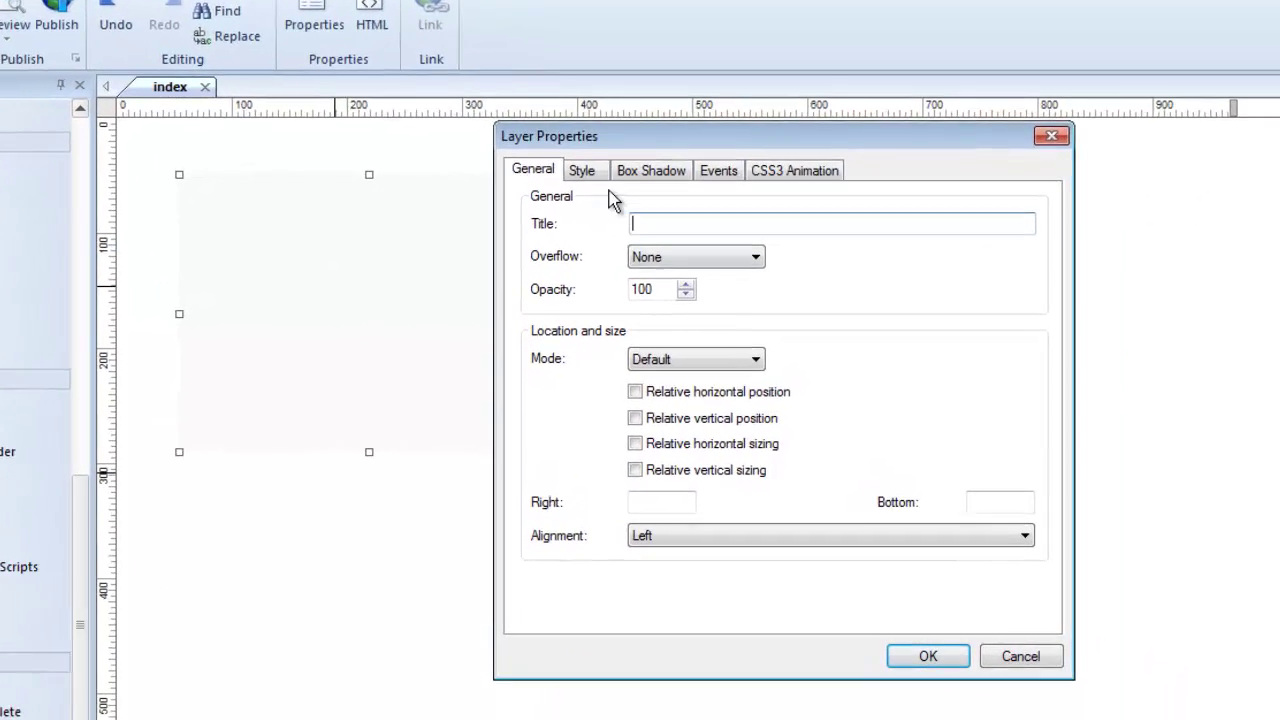
click(587, 175)
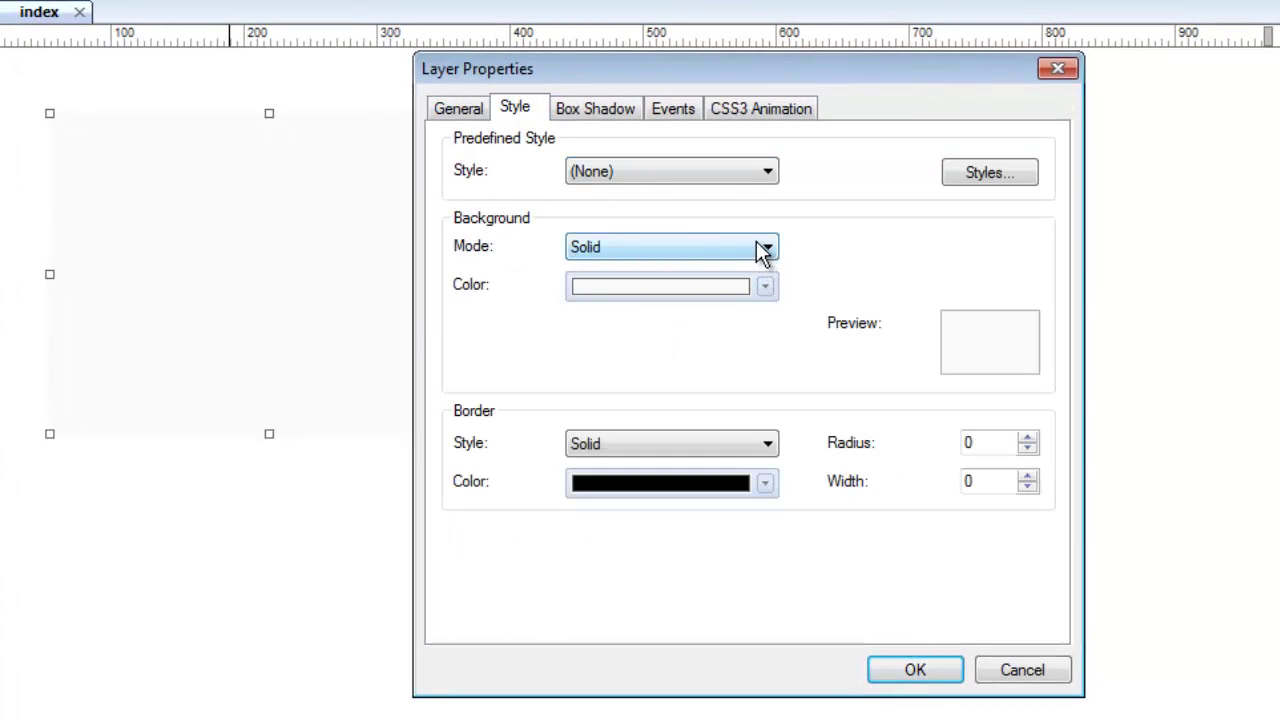
click(764, 250)
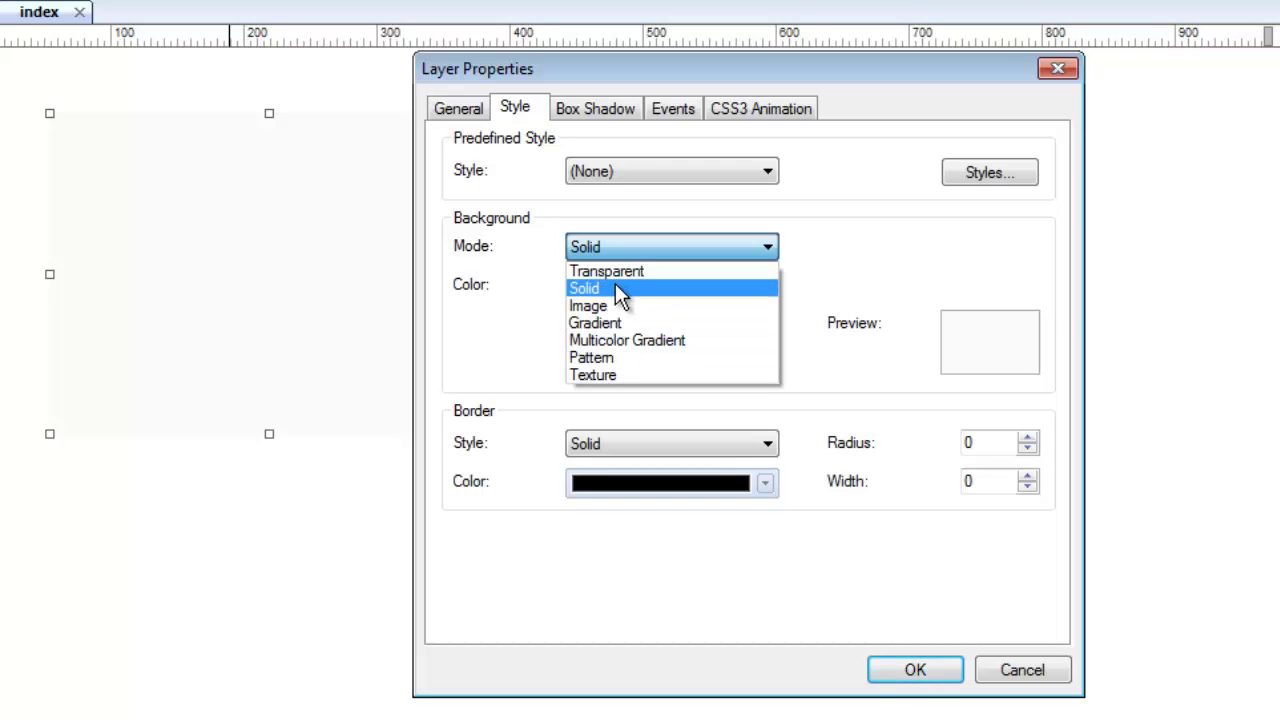
click(615, 286)
click(764, 287)
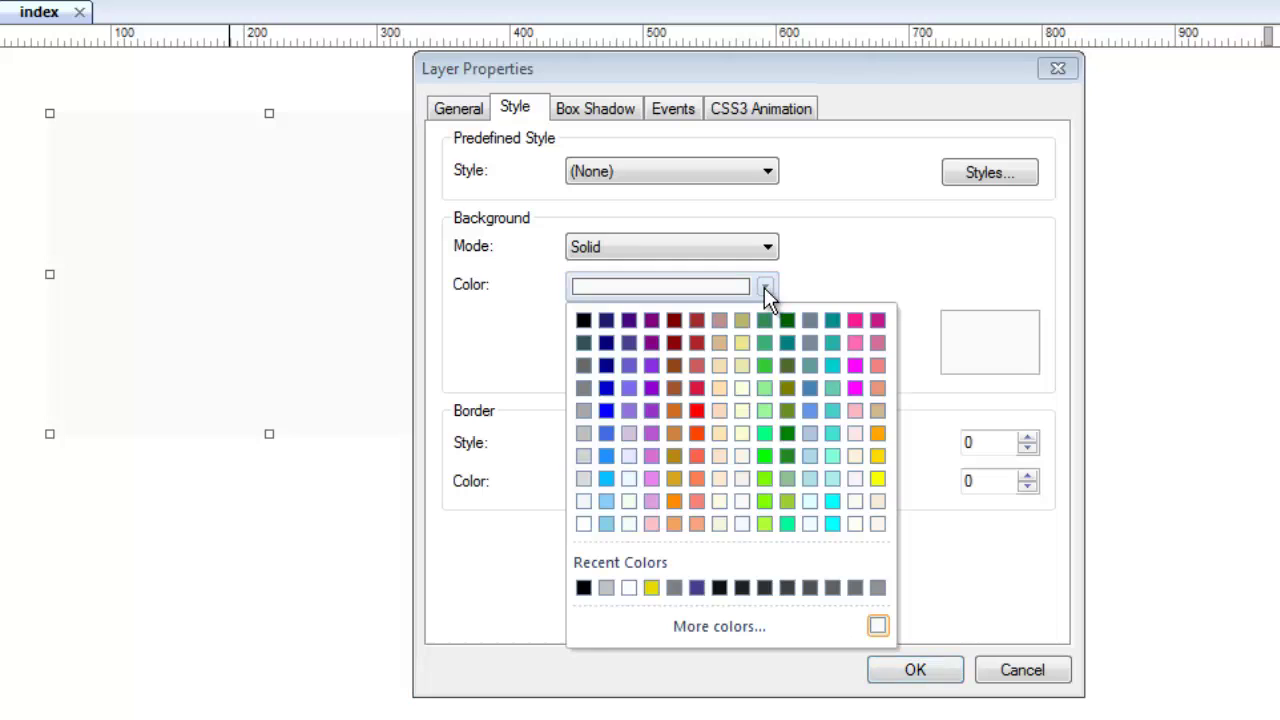
click(583, 410)
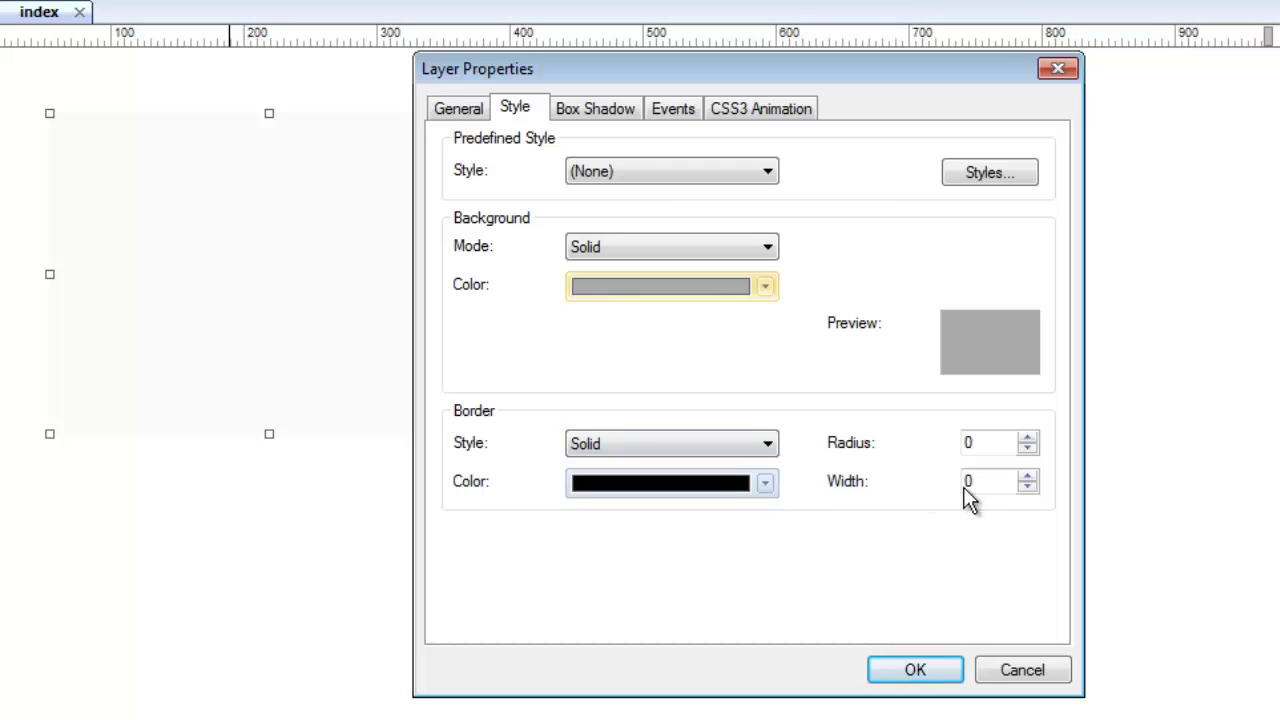
click(979, 444)
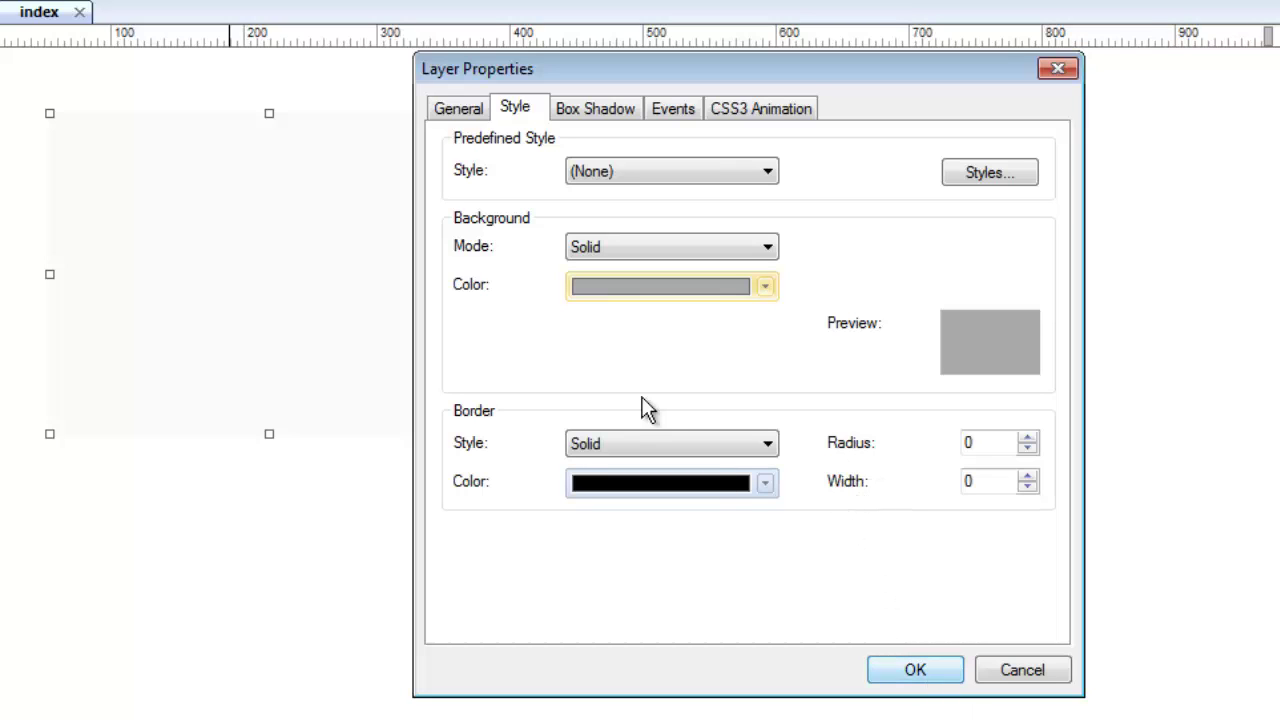
click(920, 679)
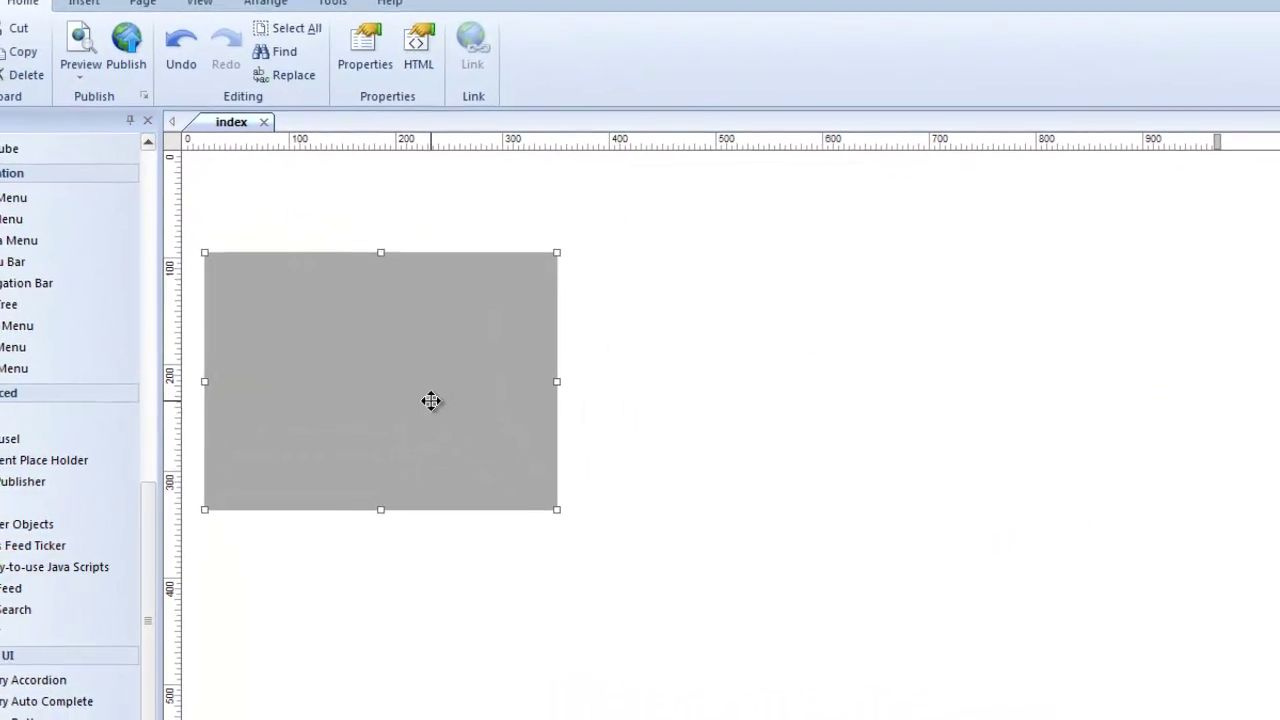
Step: Move the grey layer to the page's top-left corner and test it at narrower Firefox widths
drag(453, 418, 343, 306)
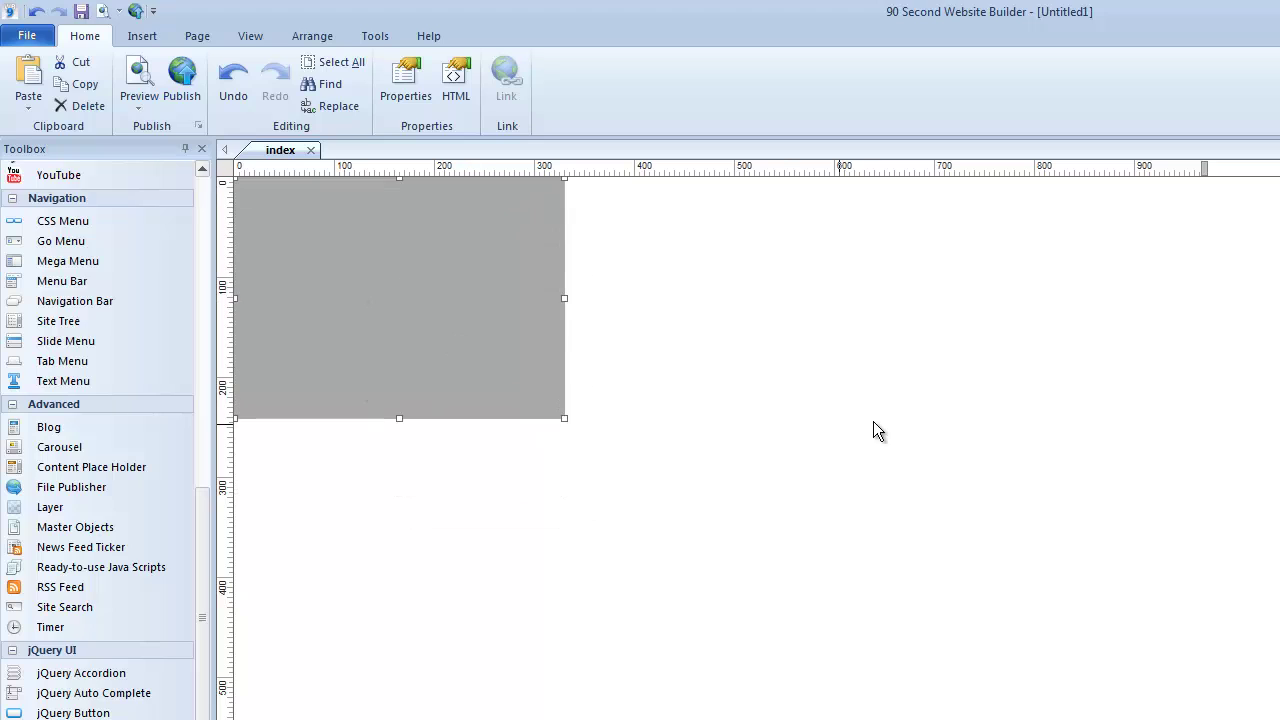
click(734, 299)
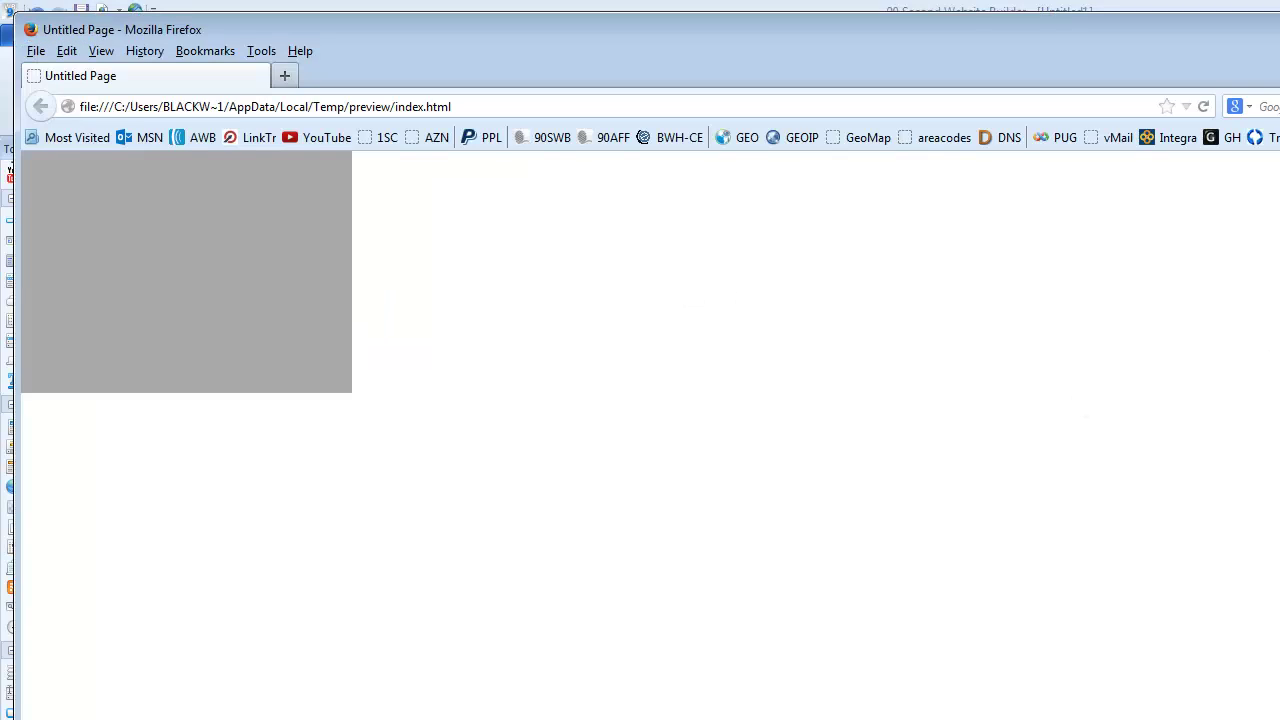
drag(1279, 190, 878, 183)
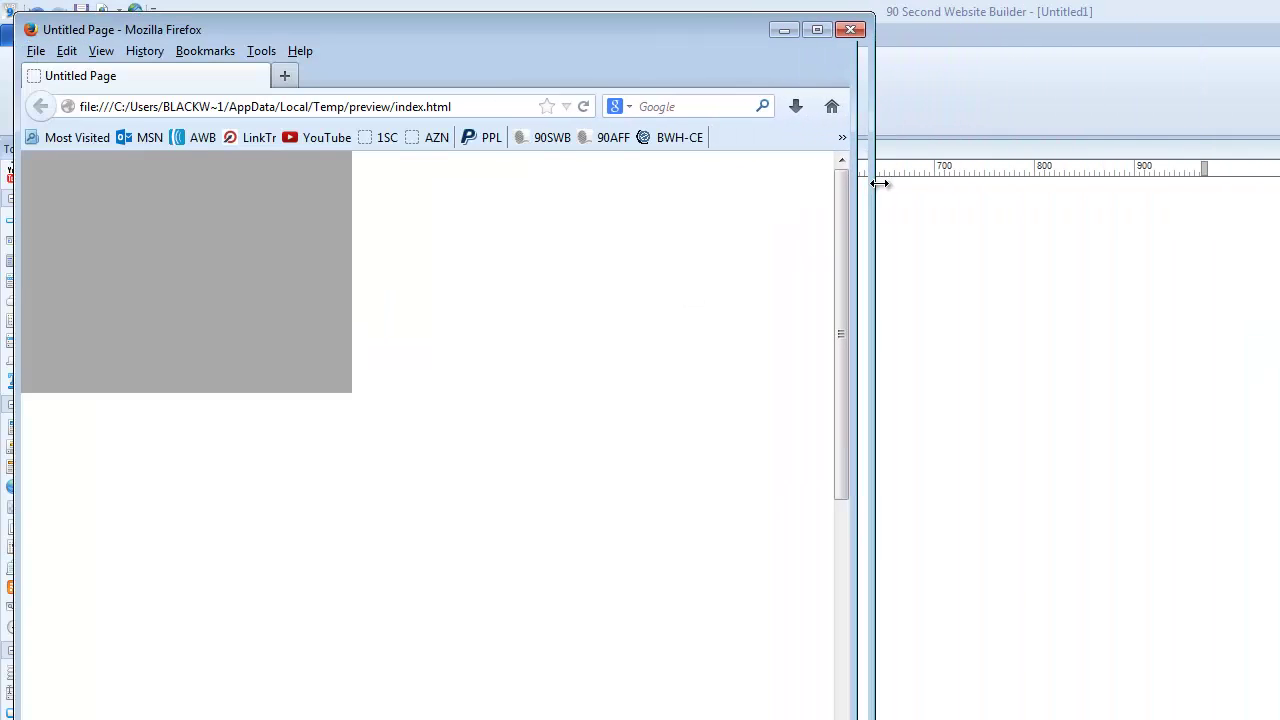
mouse_move(376, 29)
mouse_down()
mouse_move(512, 24)
mouse_move(393, 32)
mouse_up()
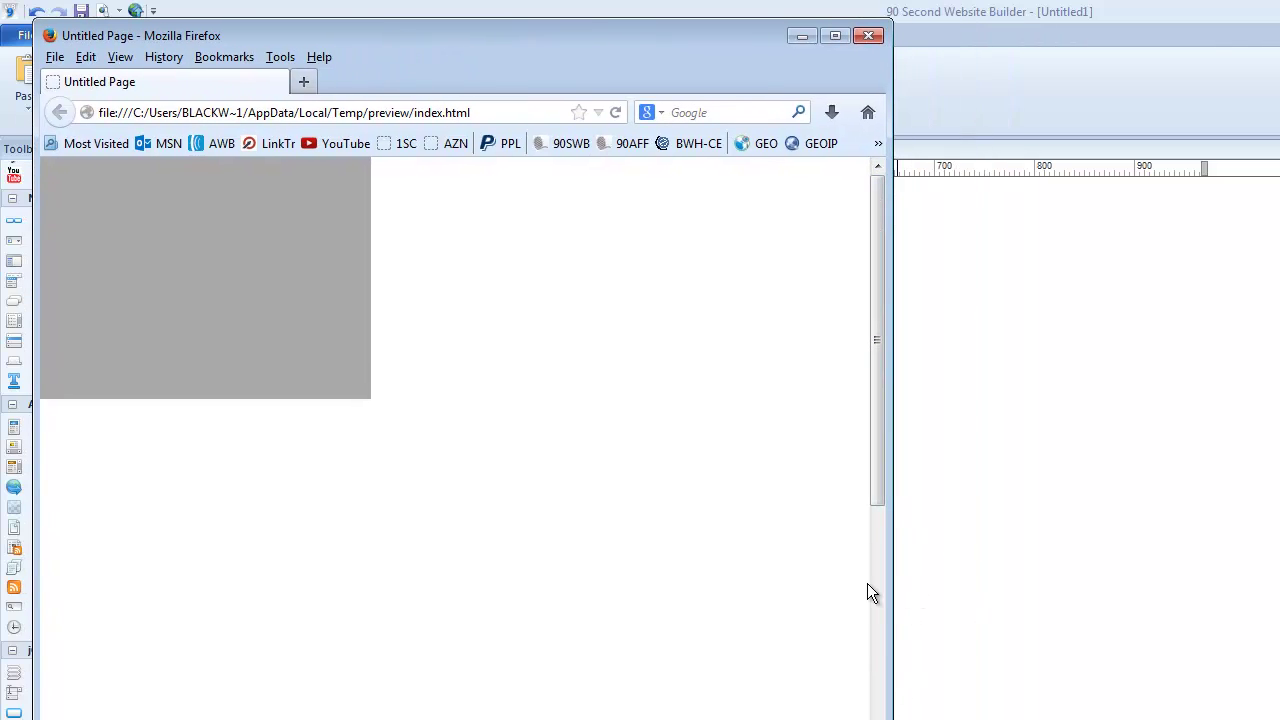
drag(889, 580, 1224, 416)
Step: Close the preview and enable Relative horizontal sizing on the grey layer's General settings
click(1201, 37)
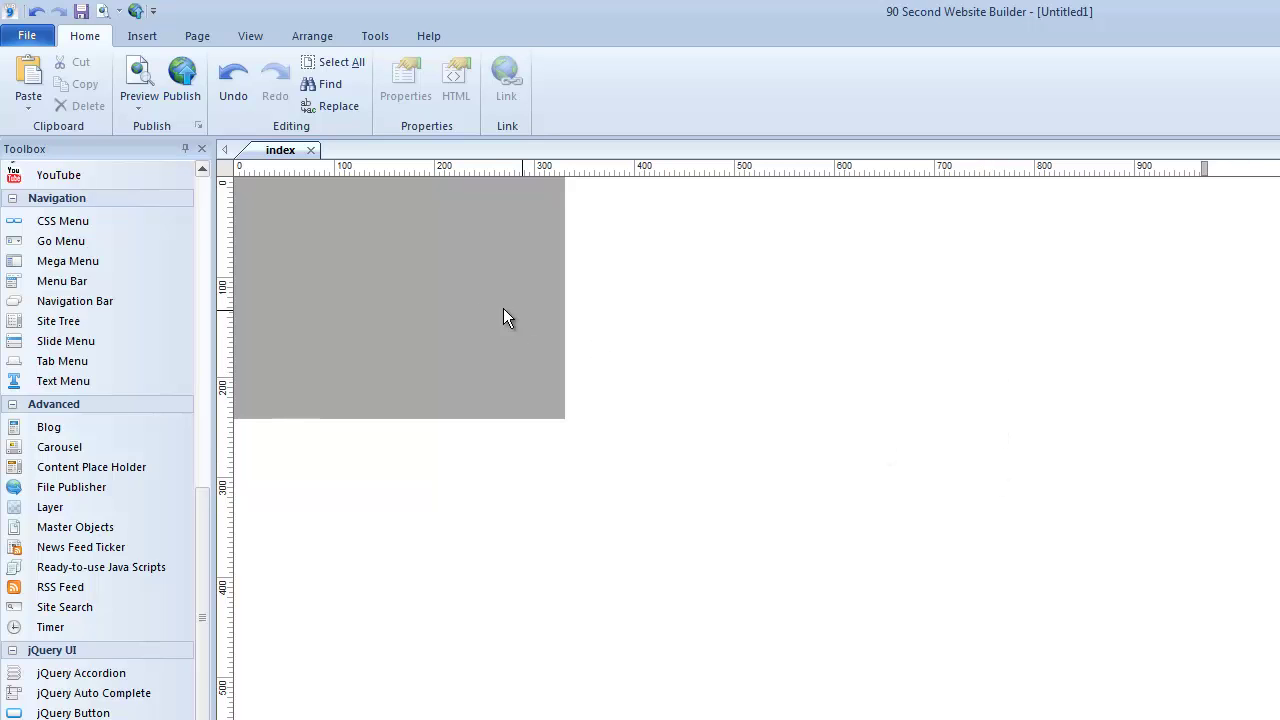
double_click(416, 297)
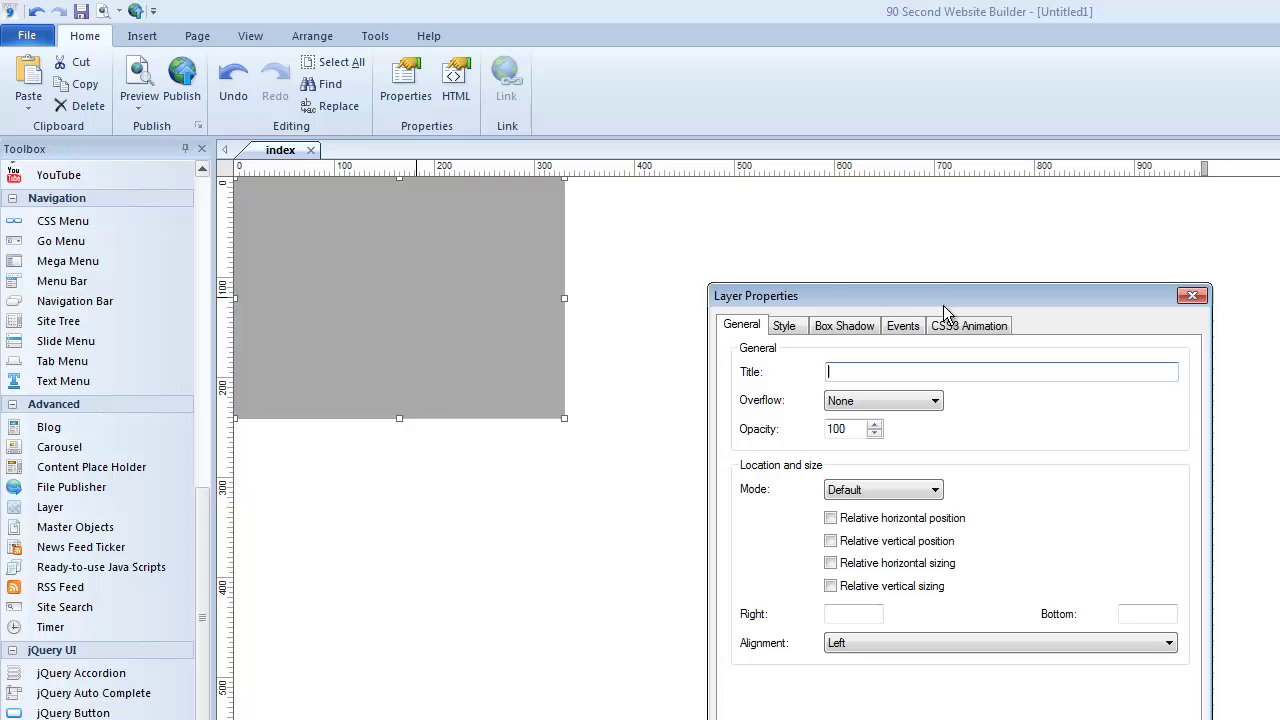
drag(940, 305, 808, 231)
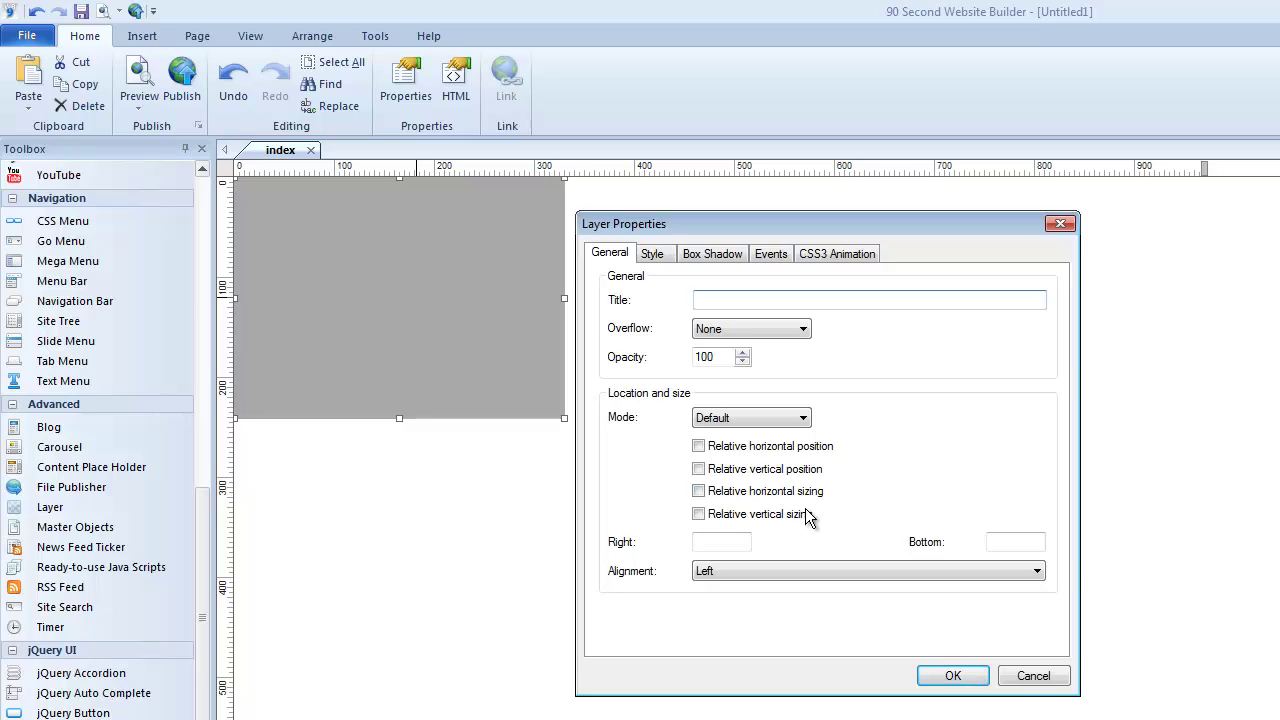
click(698, 491)
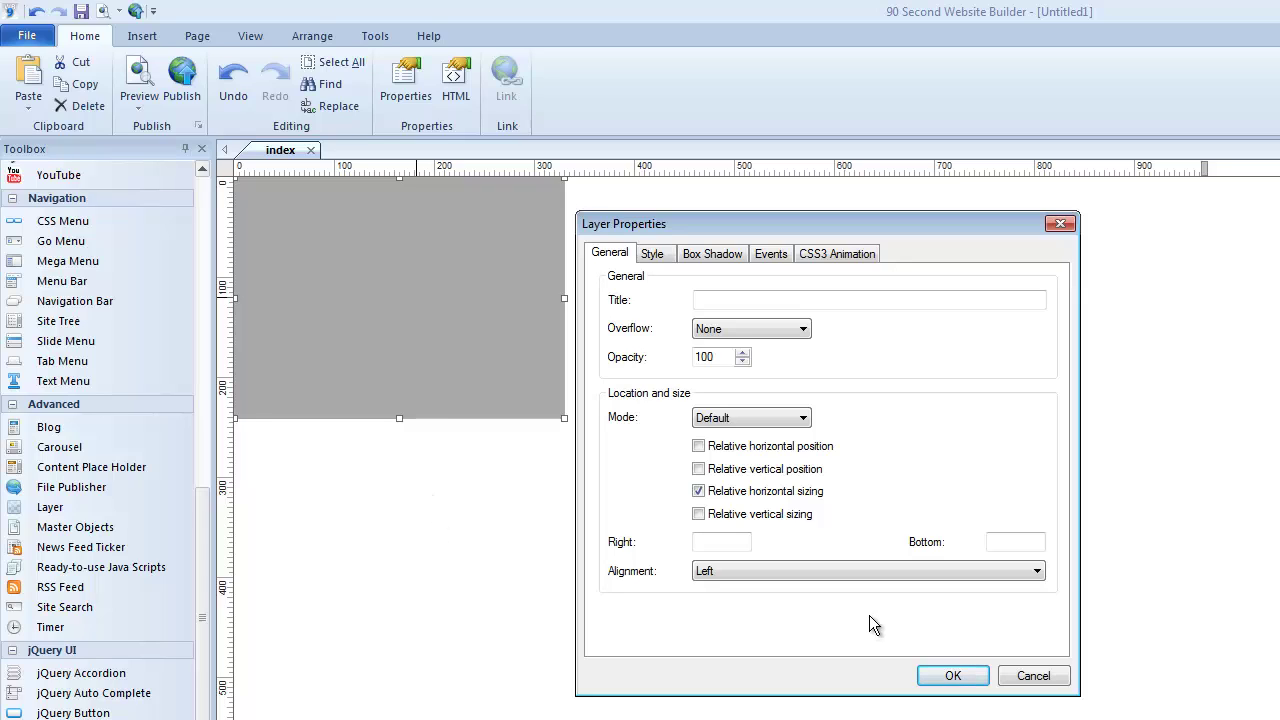
click(953, 676)
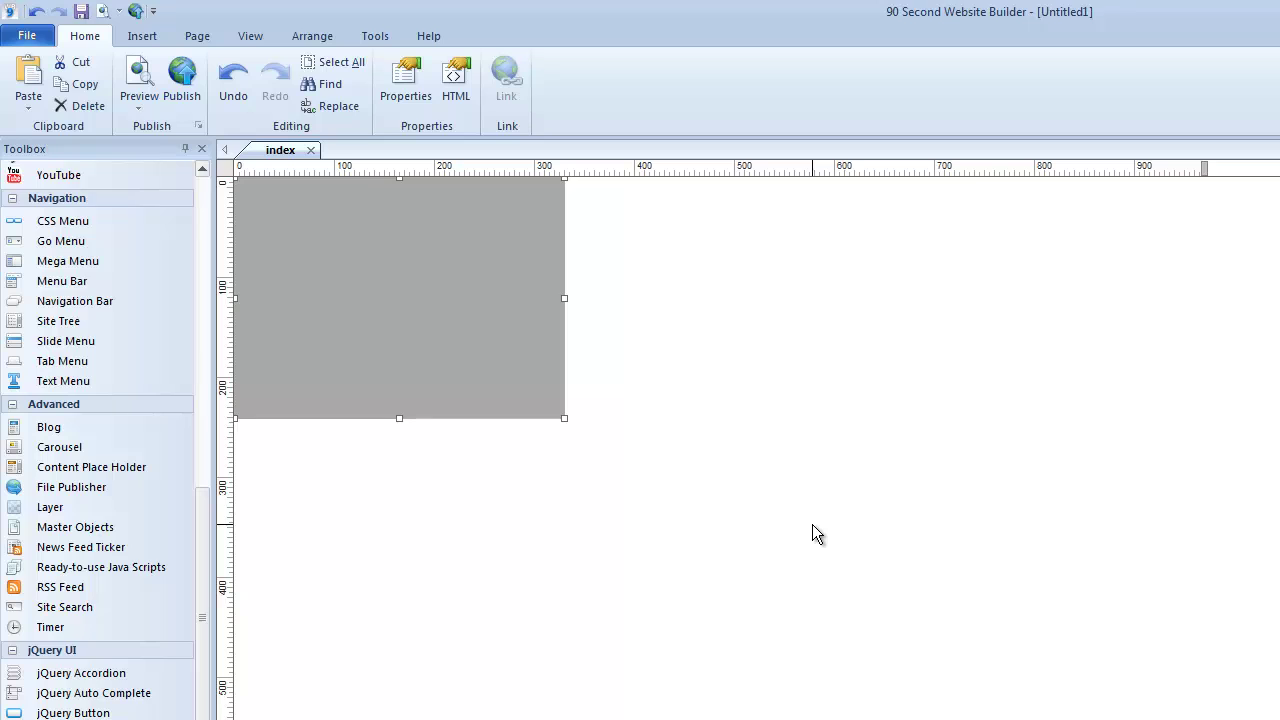
Step: Preview with F5 and resize Firefox to confirm the grey layer stretches with the window
key(F5)
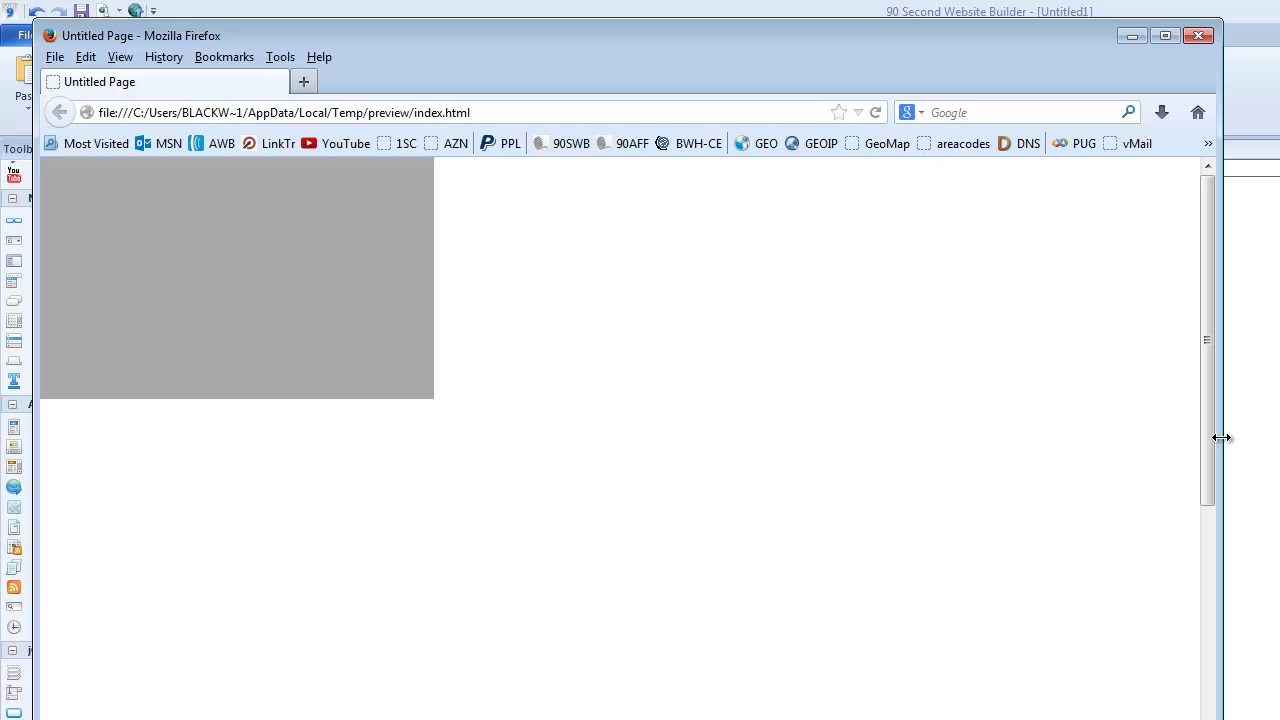
drag(1221, 437, 1255, 229)
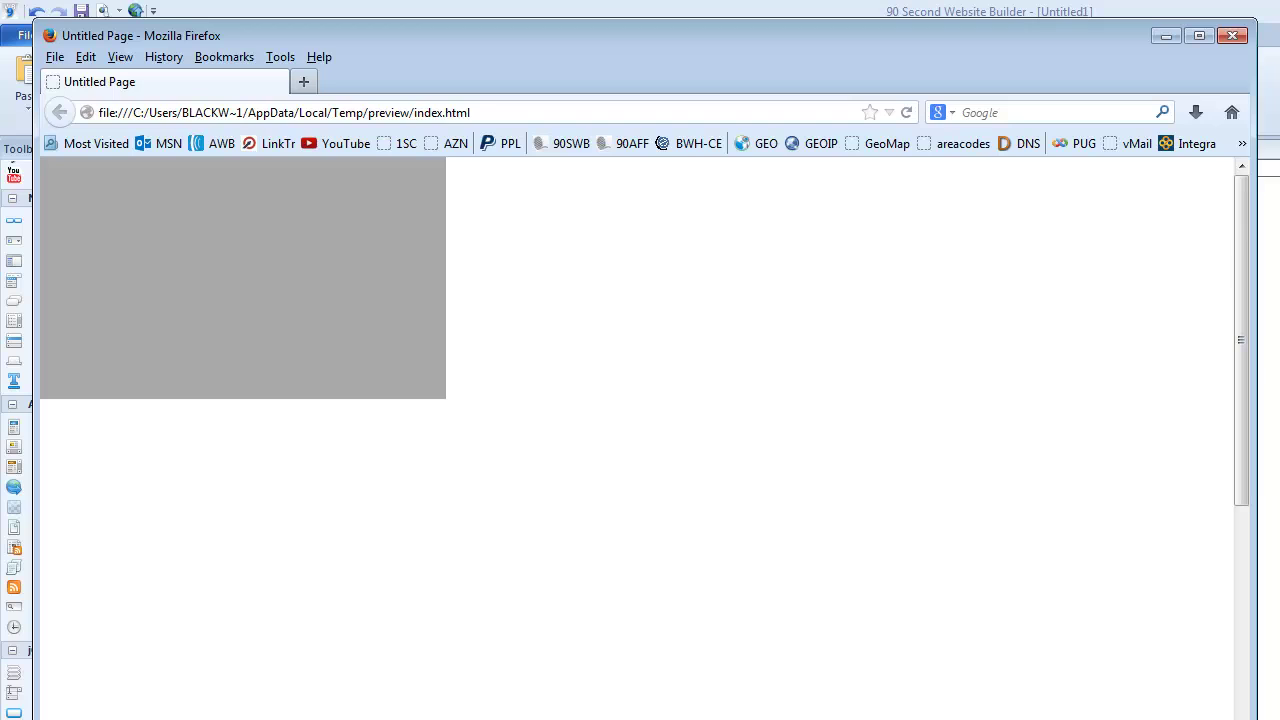
click(1233, 38)
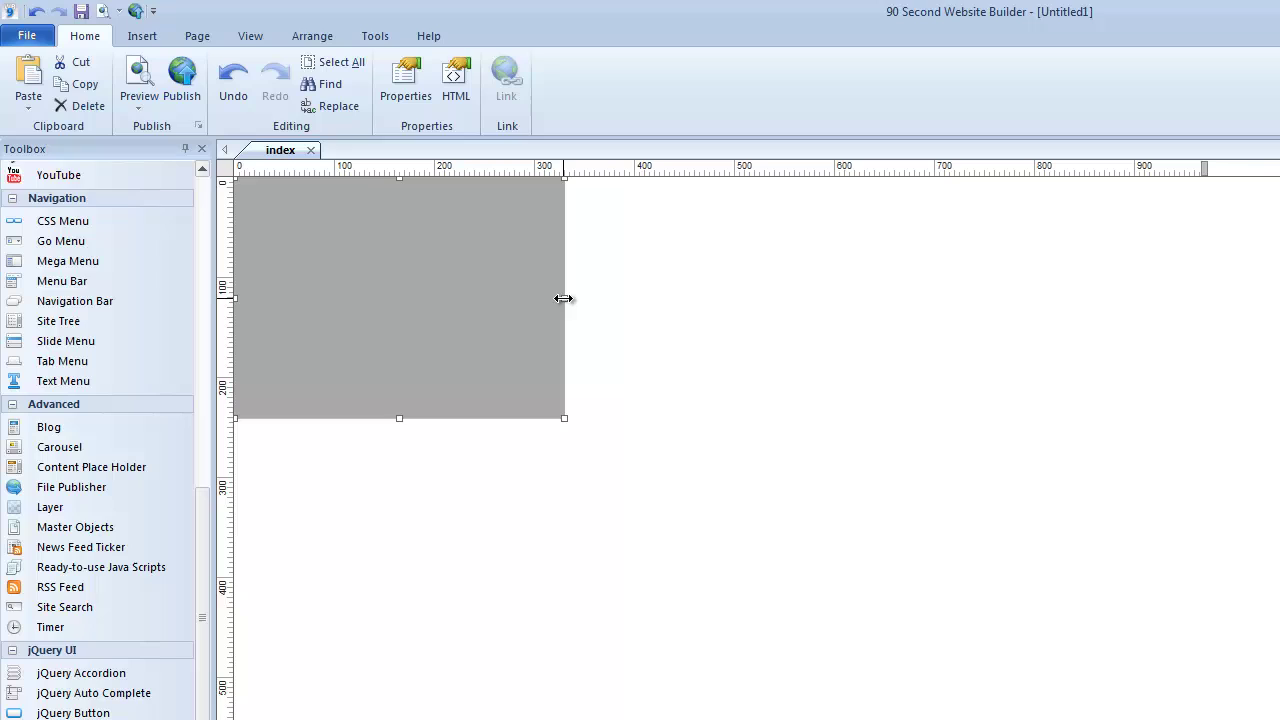
Step: Widen the grey layer to about 500 px and preview the page in Firefox
drag(564, 298, 740, 292)
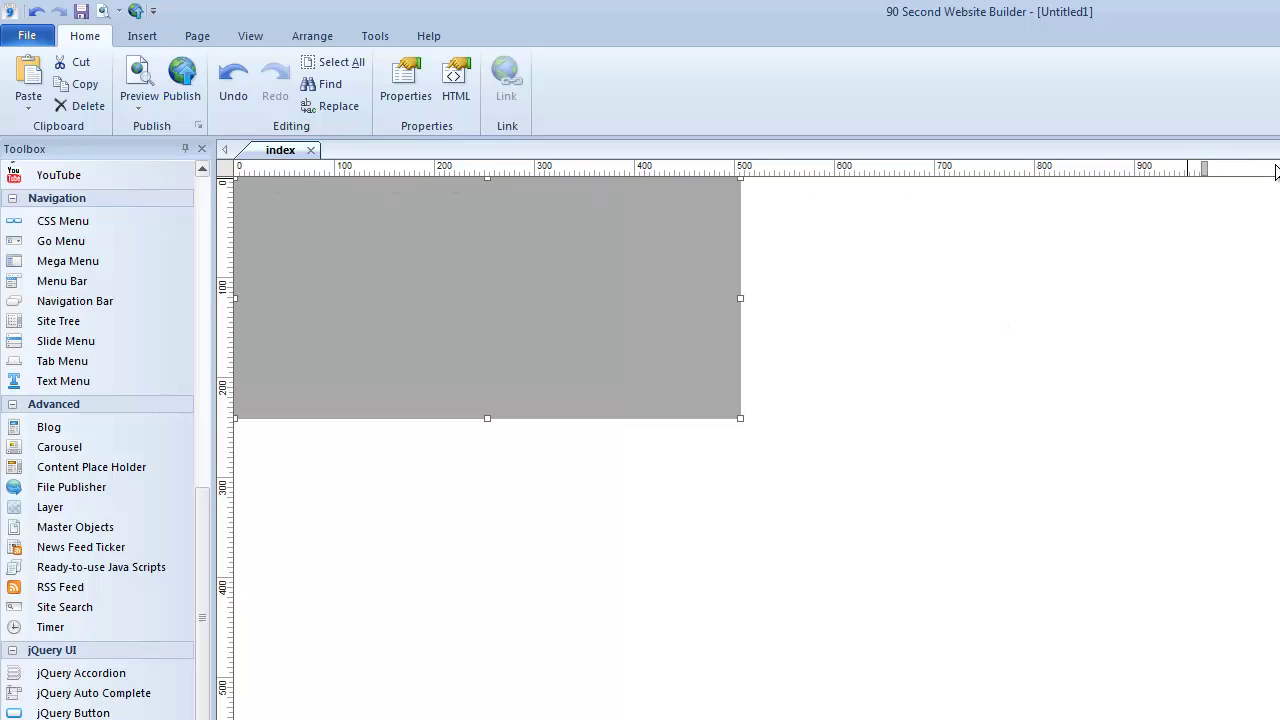
drag(740, 298, 734, 299)
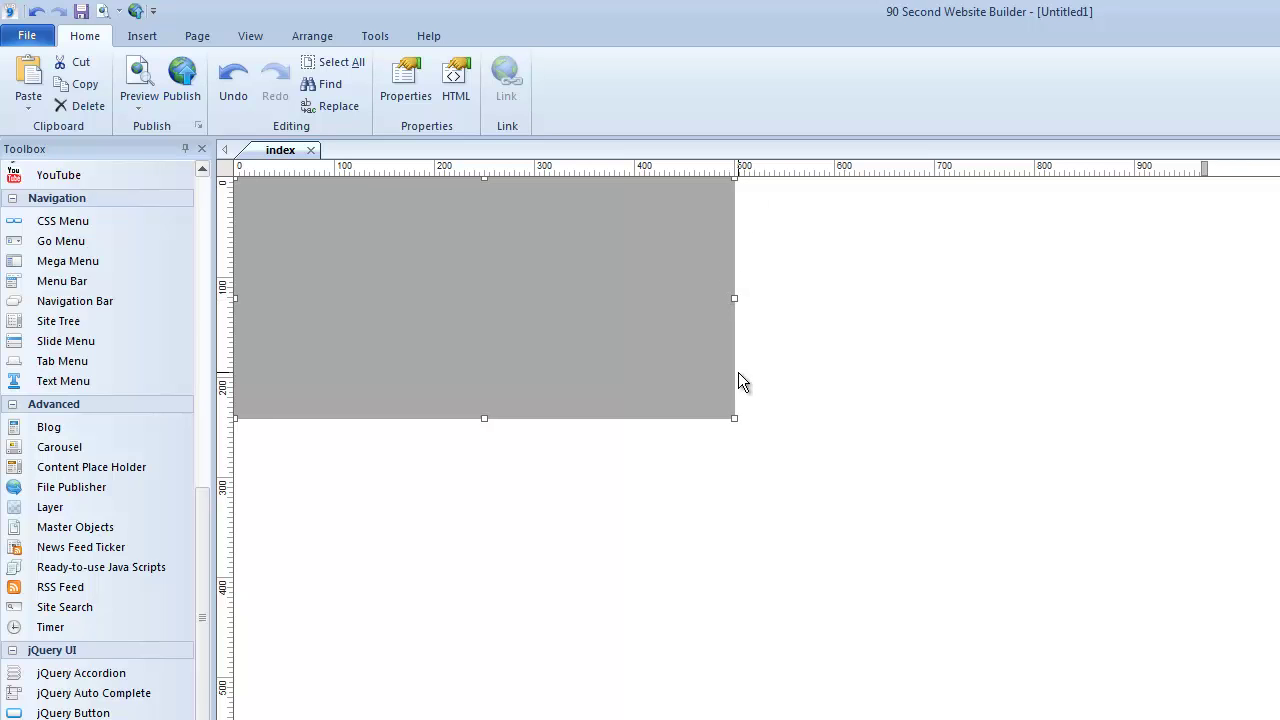
key(F5)
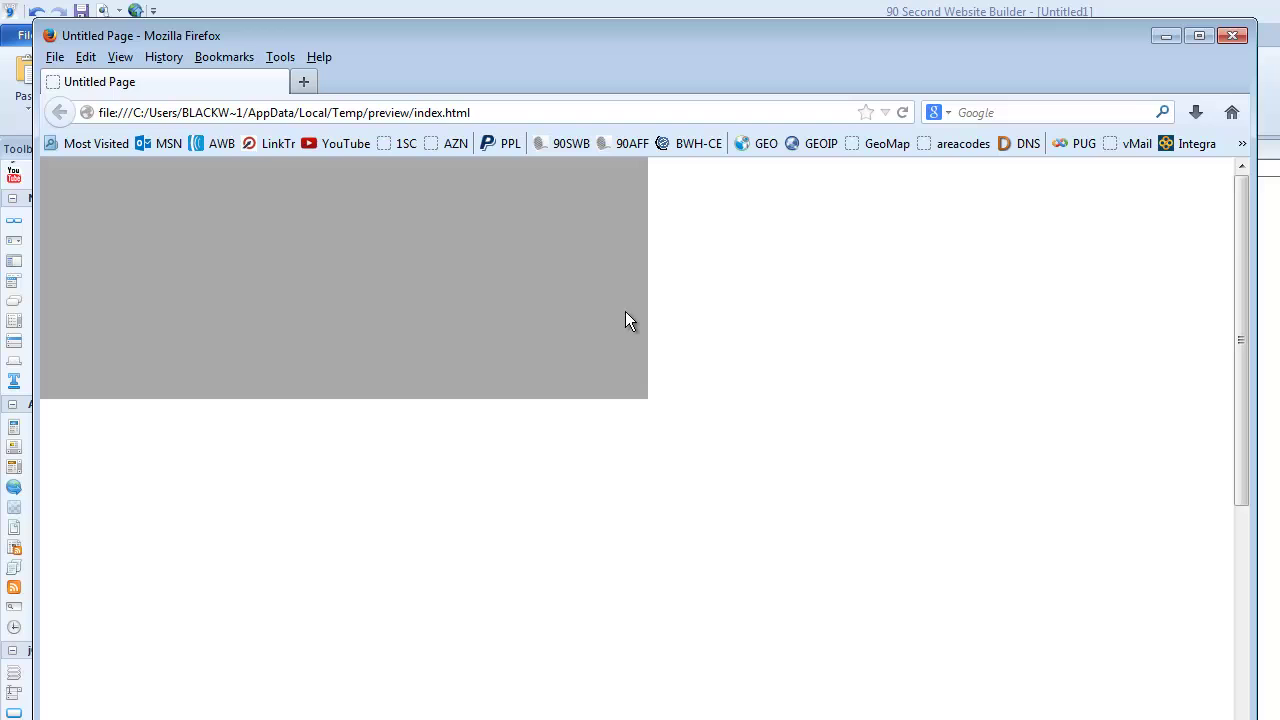
Step: Narrow the Firefox window to check the 500 px grey box, then close the preview
drag(1256, 230, 750, 231)
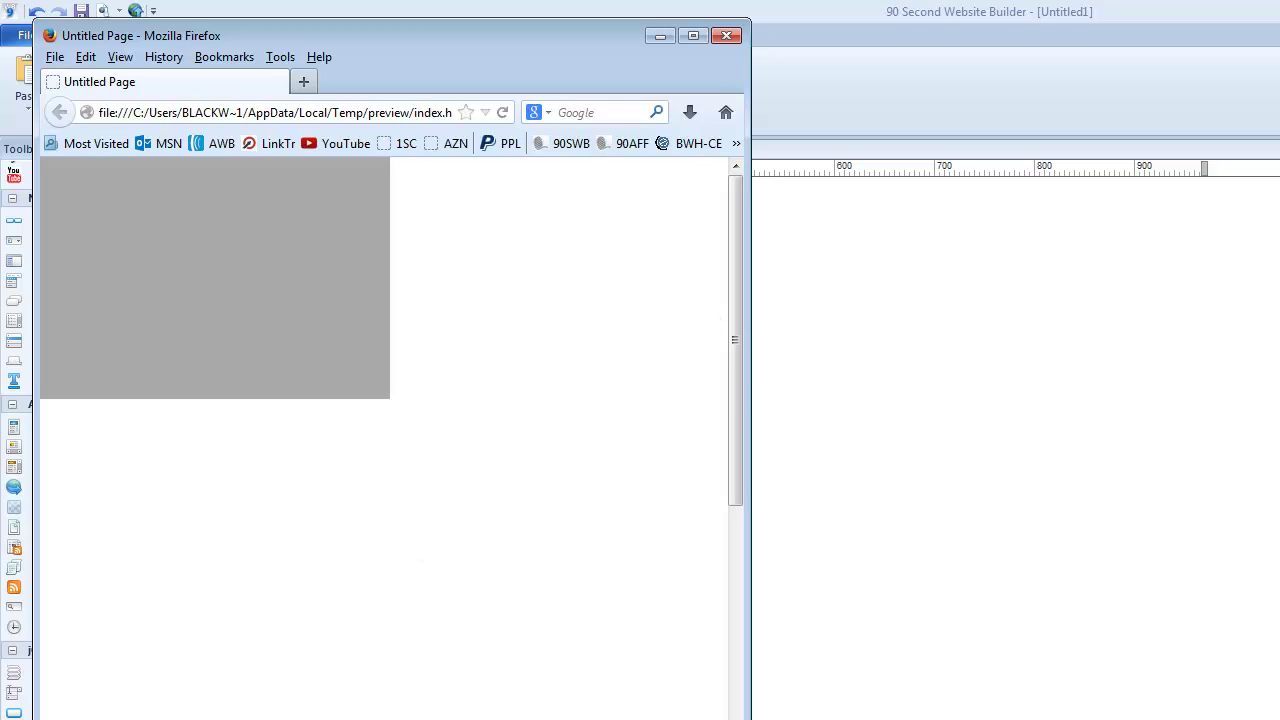
click(727, 37)
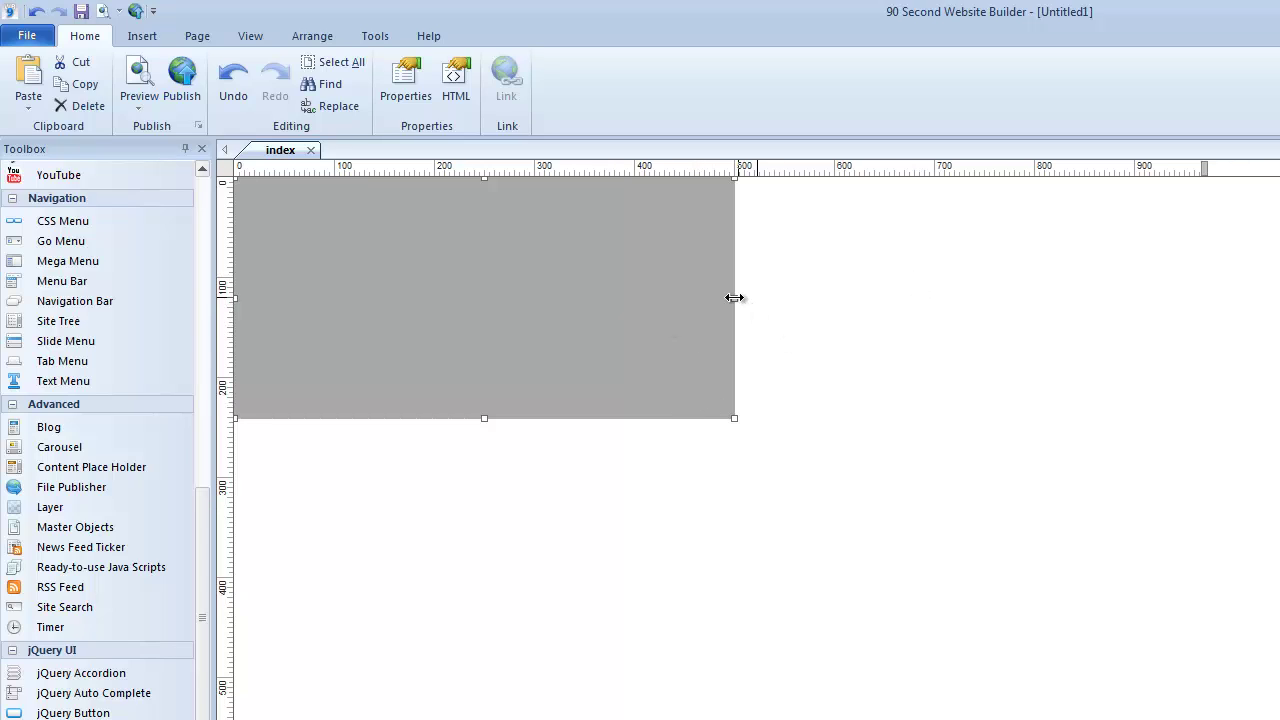
Step: Stretch the grey box to about 990 on the ruler and preview it with F5
drag(732, 298, 1224, 294)
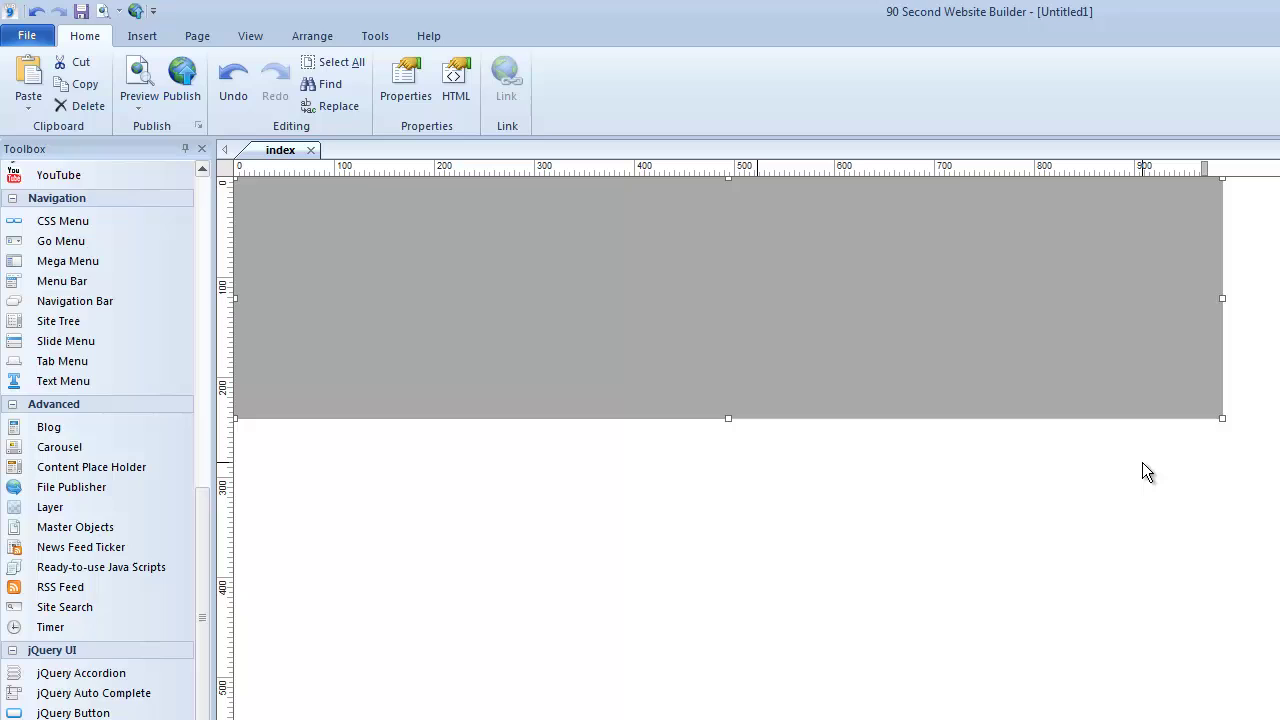
key(F5)
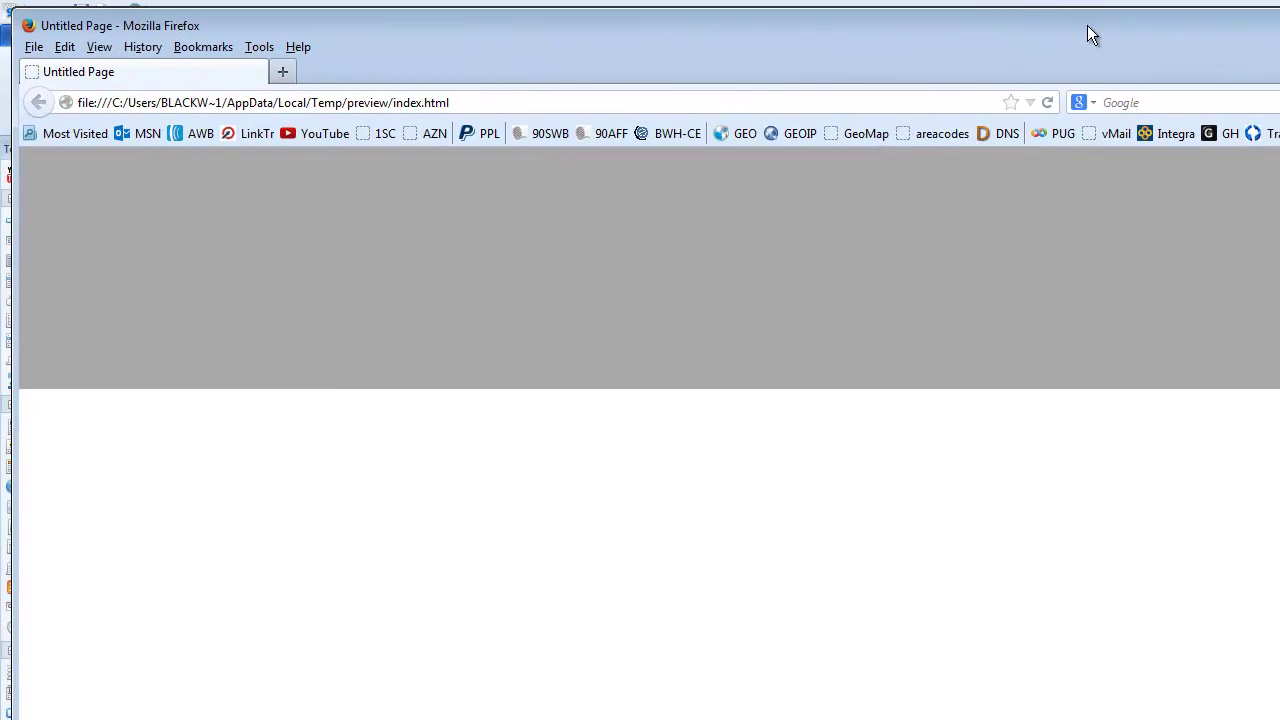
Step: Resize the Firefox window to test the full-width grey header, then close the preview
drag(1279, 250, 1230, 385)
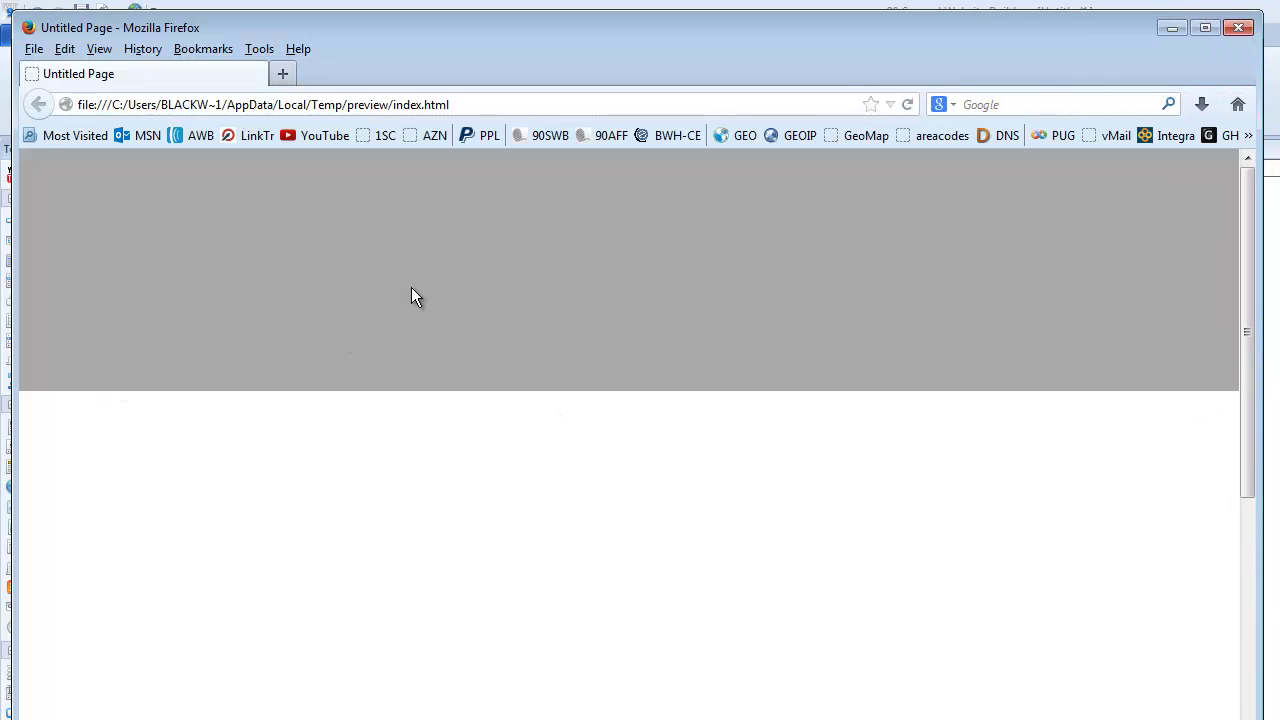
click(1238, 27)
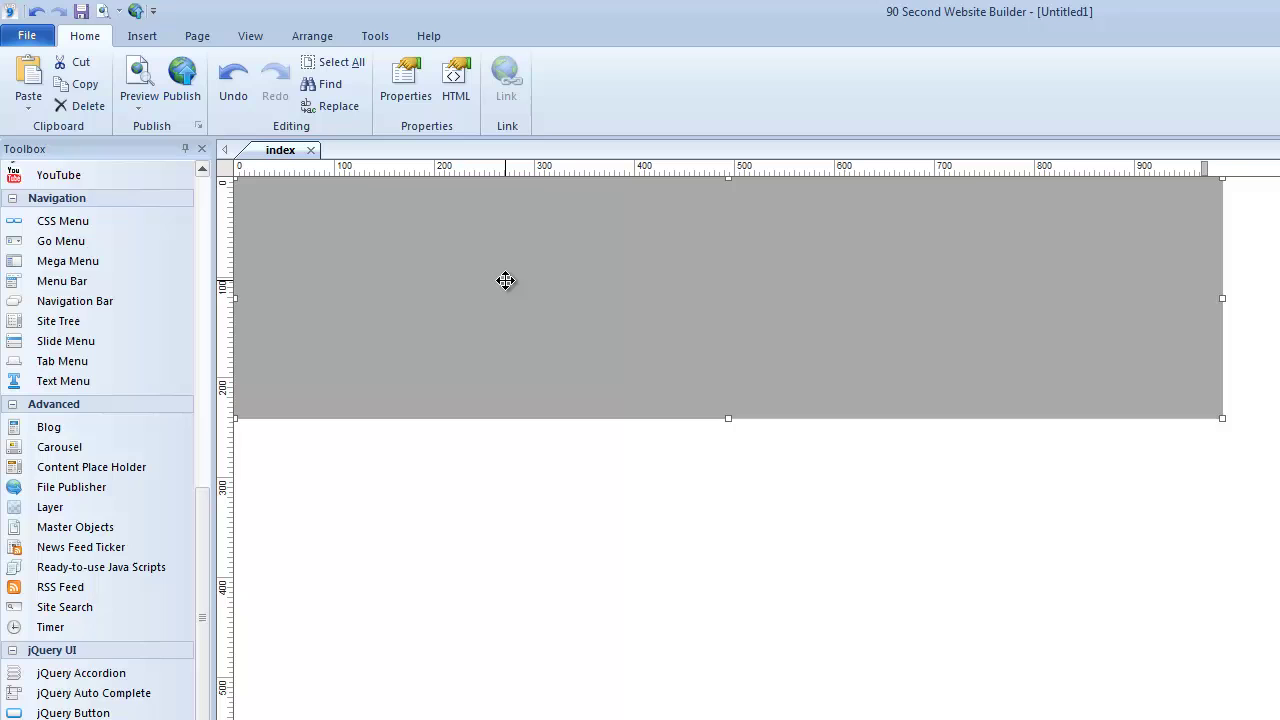
Step: Place the navigation menu, Magic Tricks heading and hat logo side by side under the grey header
drag(505, 280, 398, 261)
key(Delete)
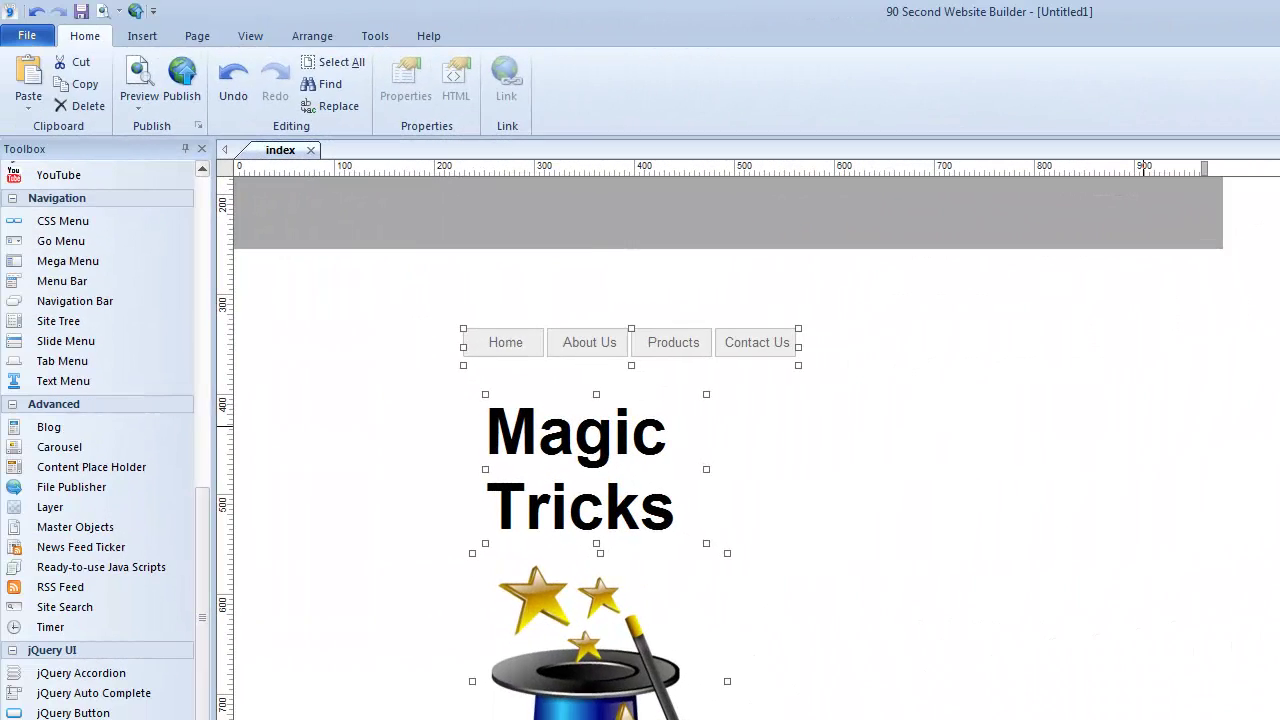
scroll(715, 542, up, 3)
click(715, 542)
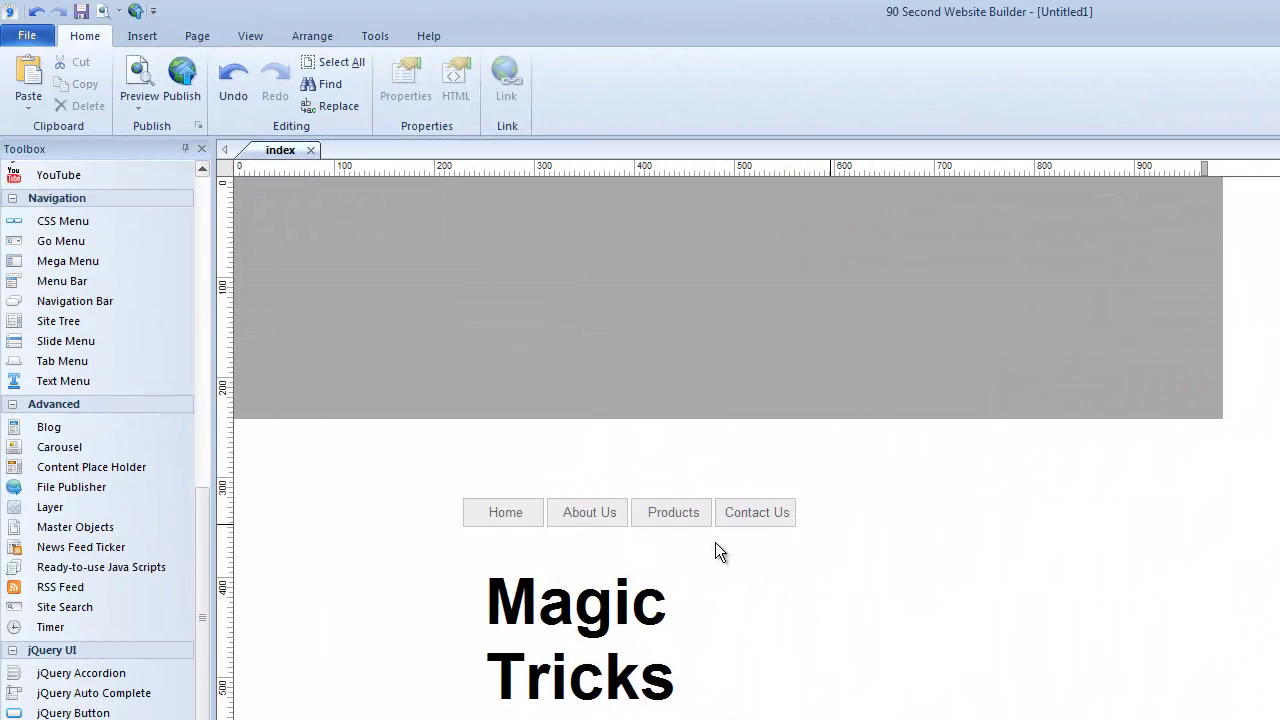
drag(603, 512, 1108, 520)
drag(586, 646, 672, 675)
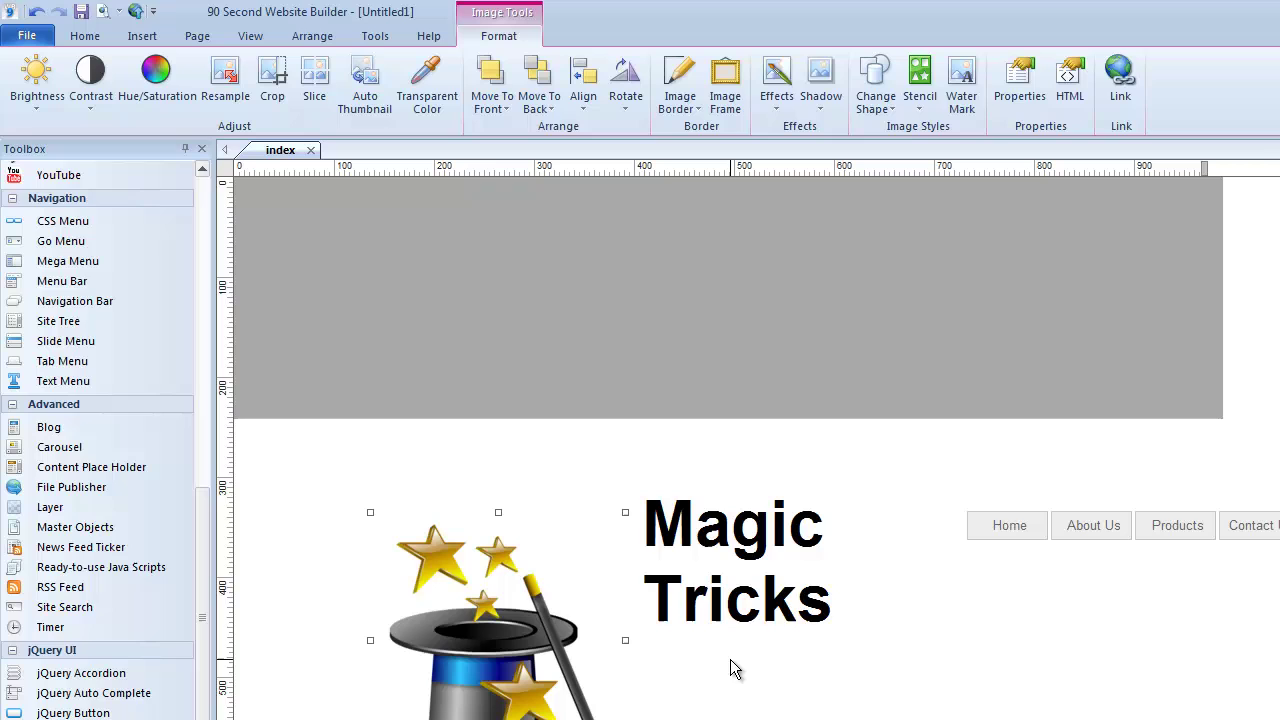
drag(473, 653, 525, 595)
Step: Make the grey header taller and drag the hat logo into it
click(573, 333)
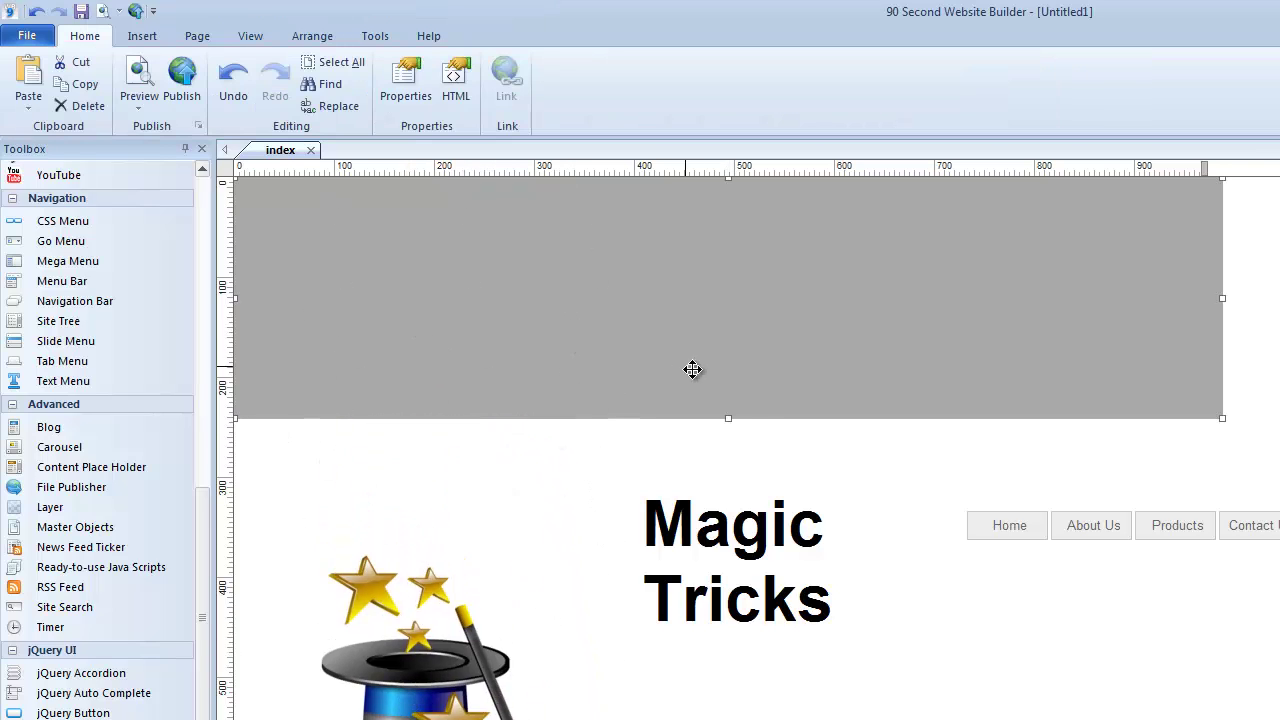
drag(728, 418, 728, 468)
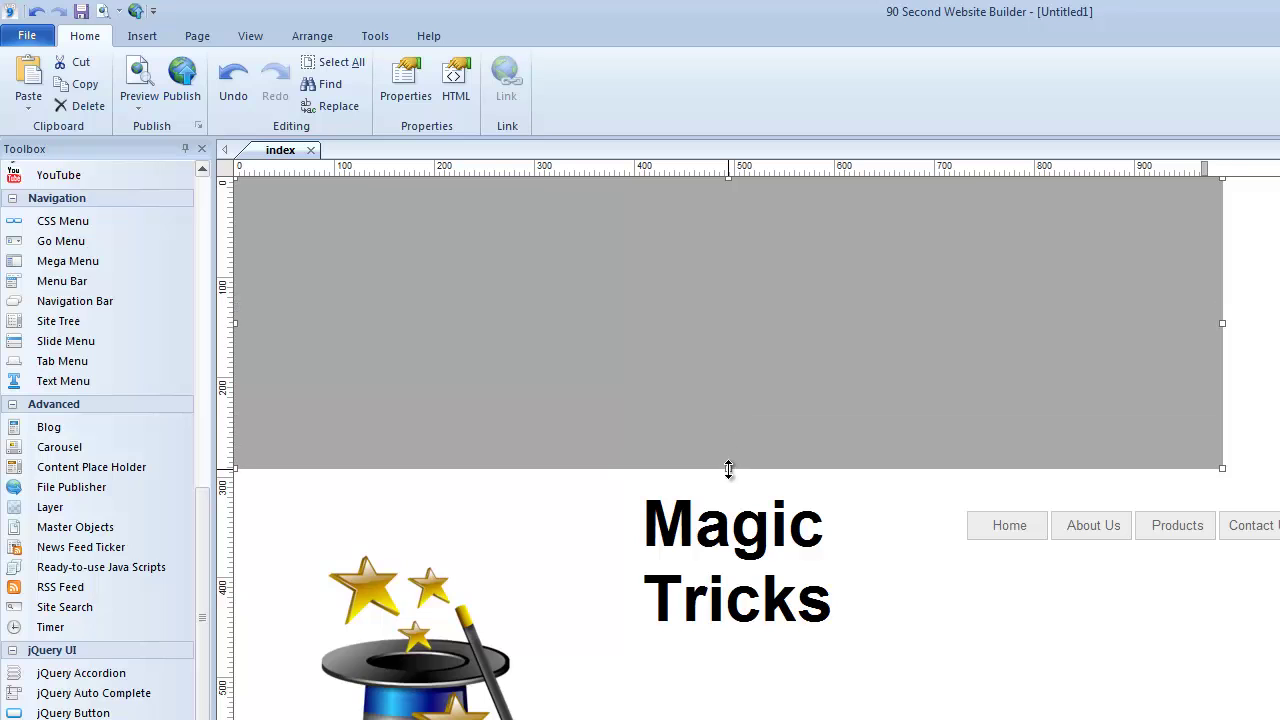
drag(429, 709, 463, 437)
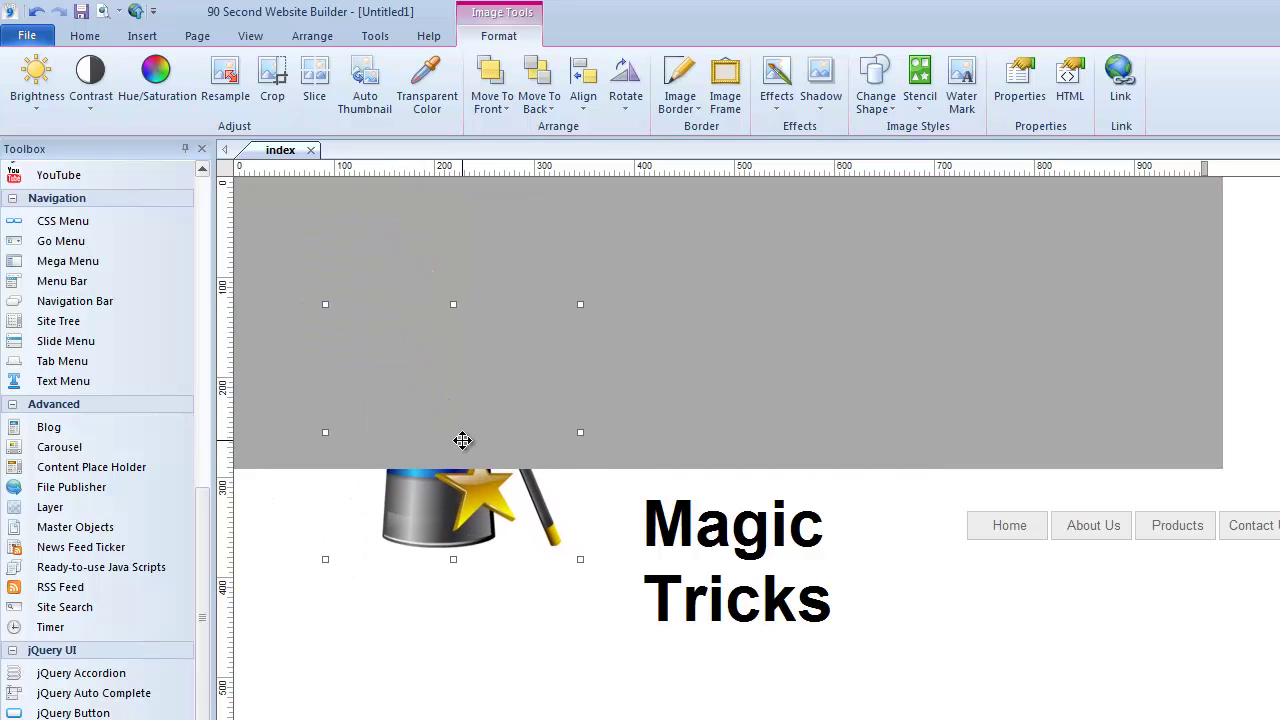
Step: Bring the hat logo in front of the header and position it at the header's left side
click(329, 40)
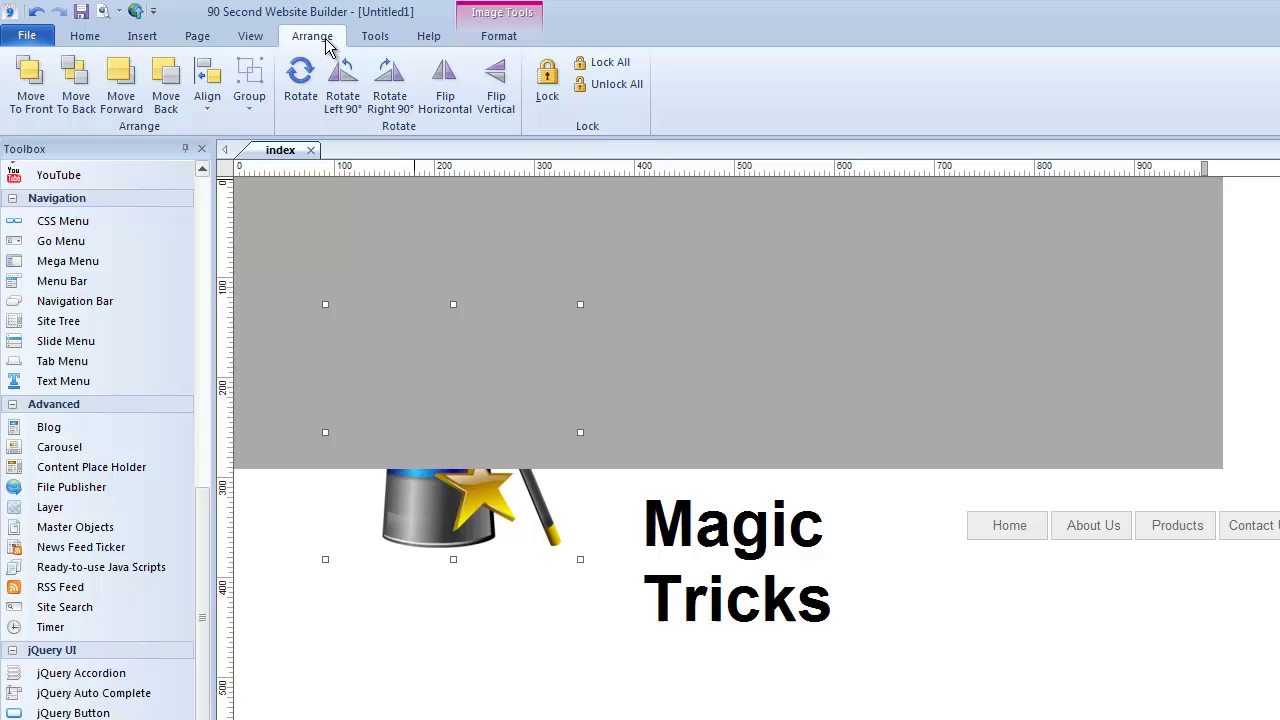
click(30, 80)
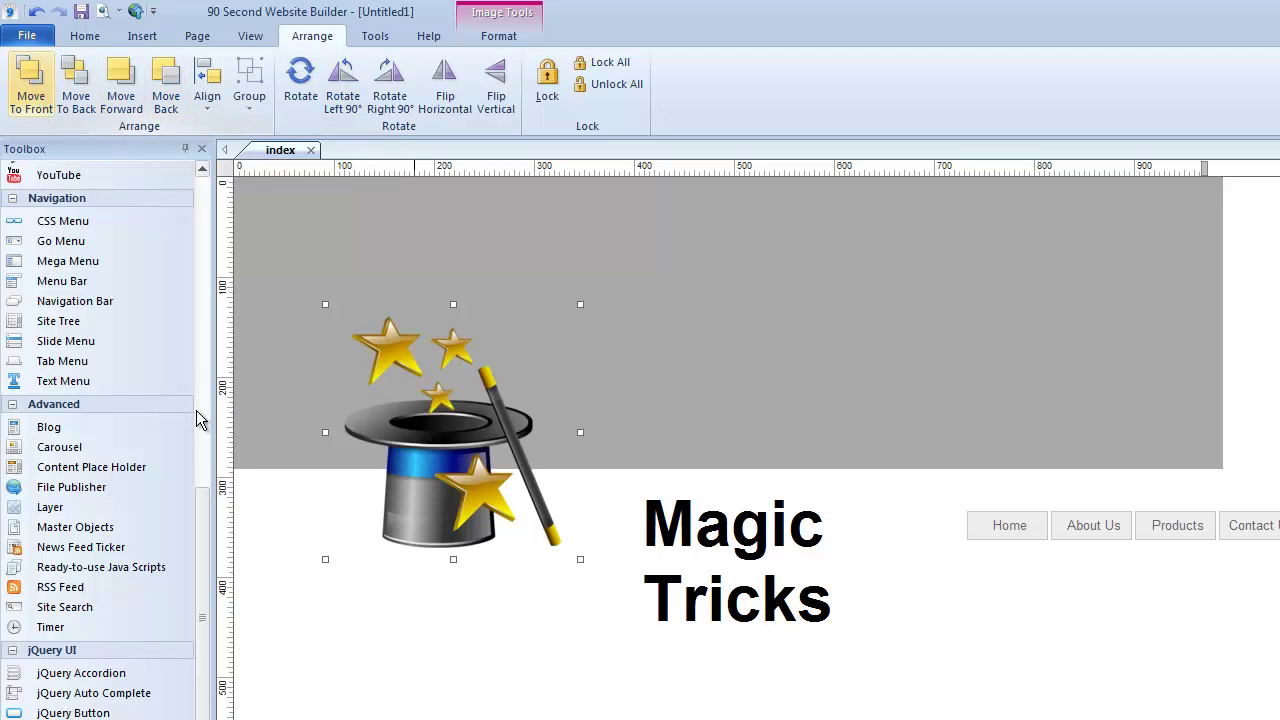
mouse_move(411, 427)
mouse_down()
mouse_move(410, 522)
mouse_move(420, 412)
mouse_move(384, 286)
mouse_up()
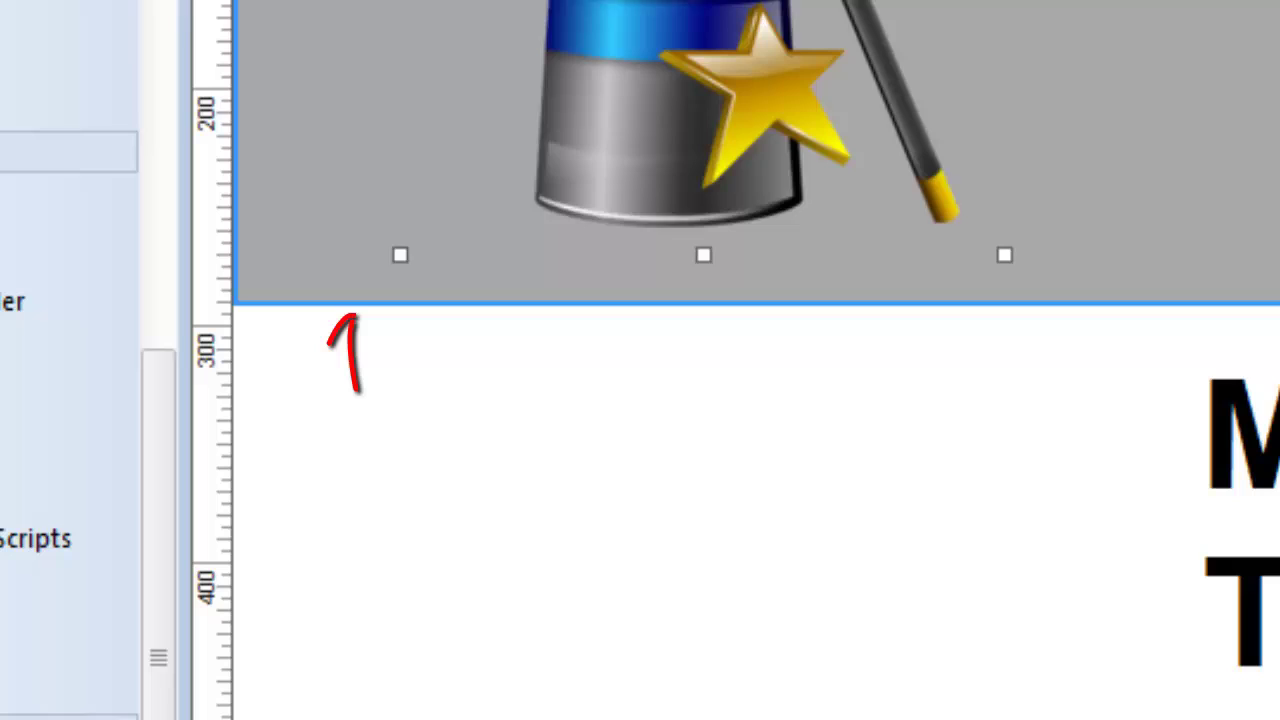
drag(670, 120, 574, 110)
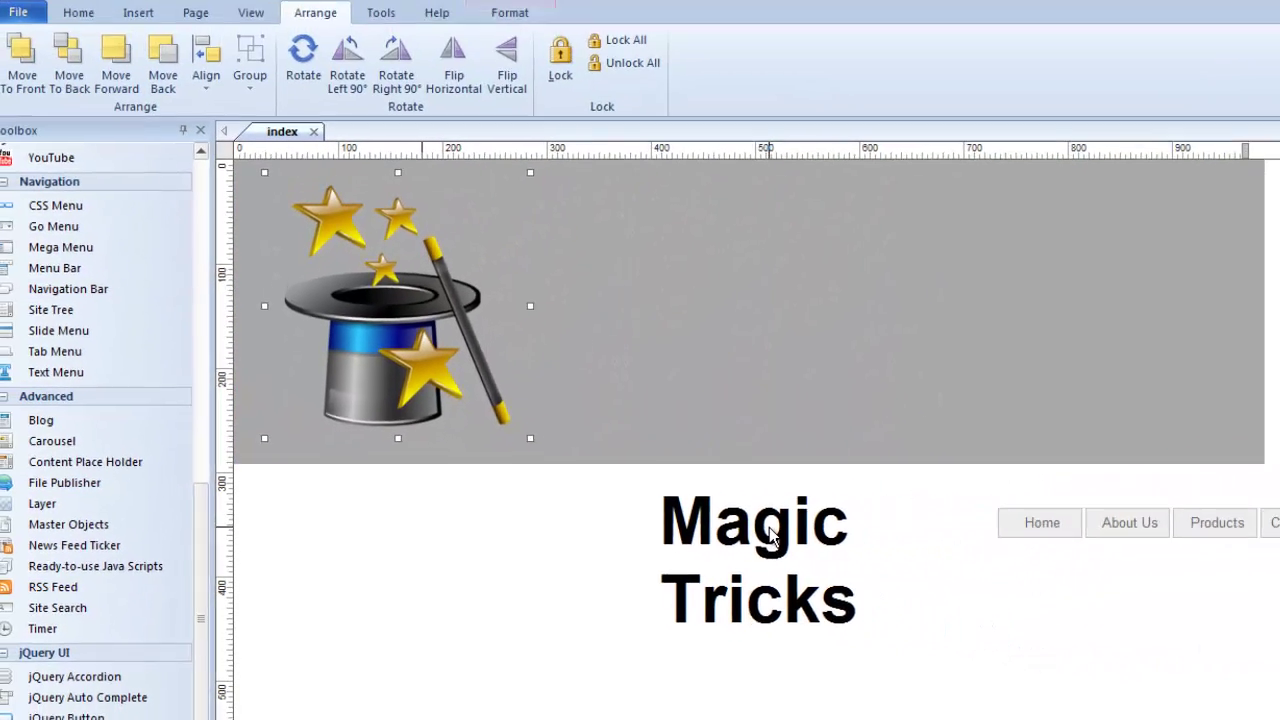
Step: Move the Magic Tricks heading up into the header and bring it to the front
click(744, 535)
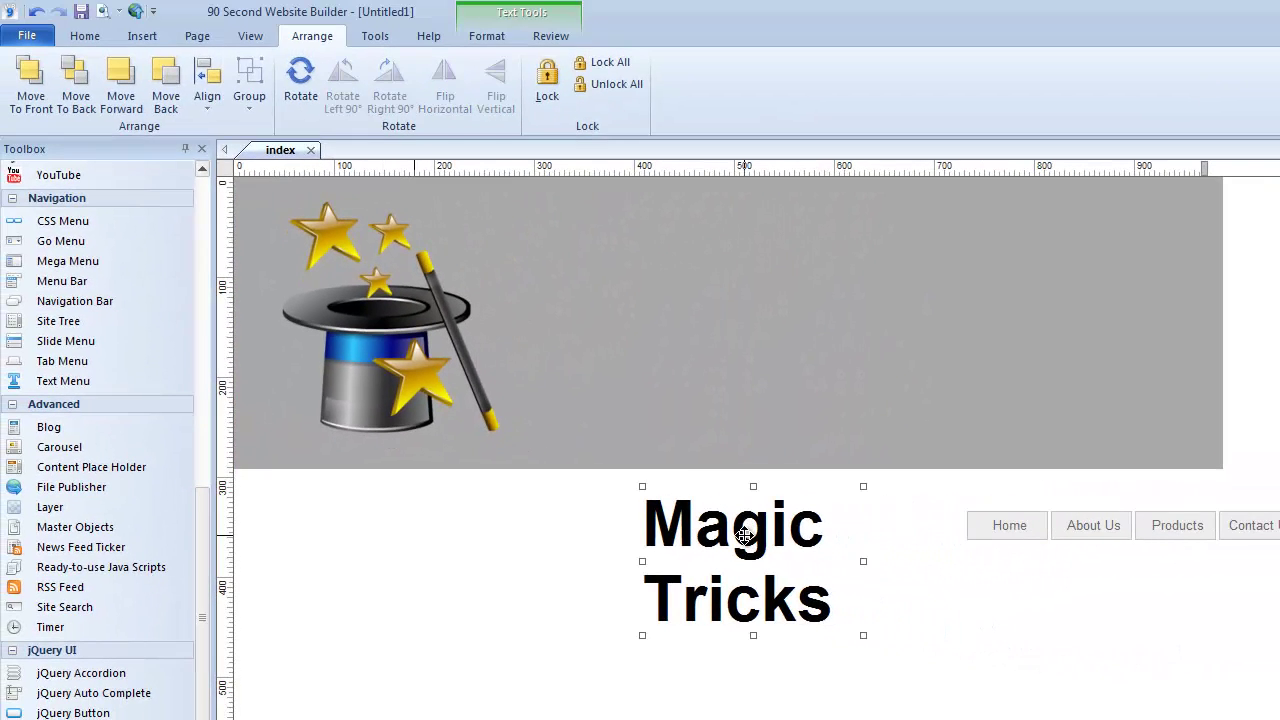
drag(744, 535, 670, 468)
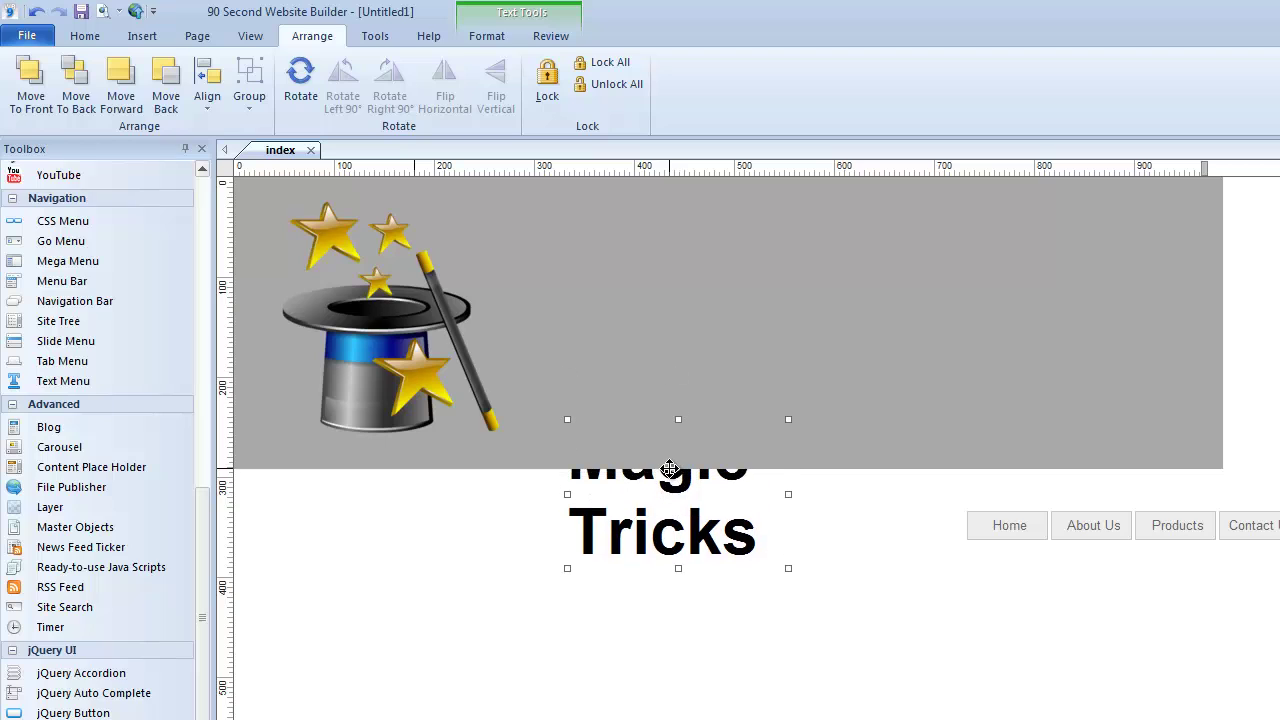
click(30, 78)
drag(666, 530, 629, 370)
Step: Make the Magic Tricks heading text white and nudge it slightly up and left
click(719, 376)
drag(719, 376, 522, 285)
click(362, 100)
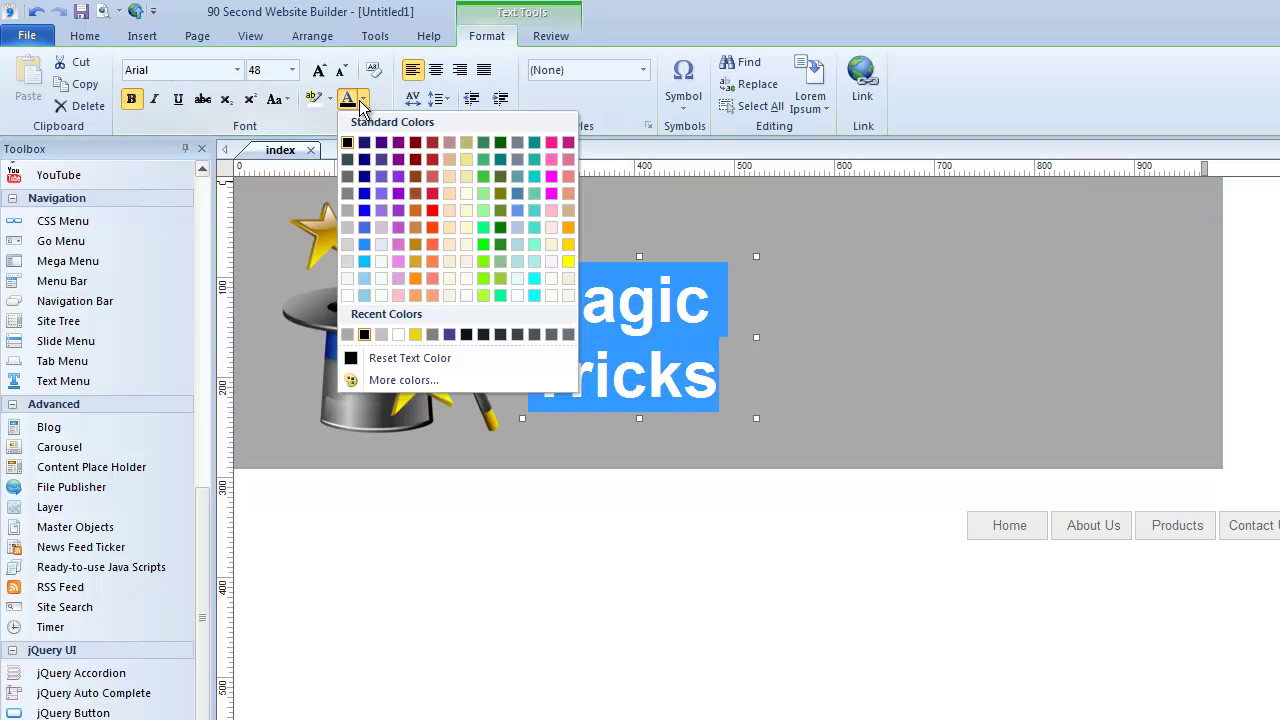
click(346, 306)
click(658, 396)
click(623, 309)
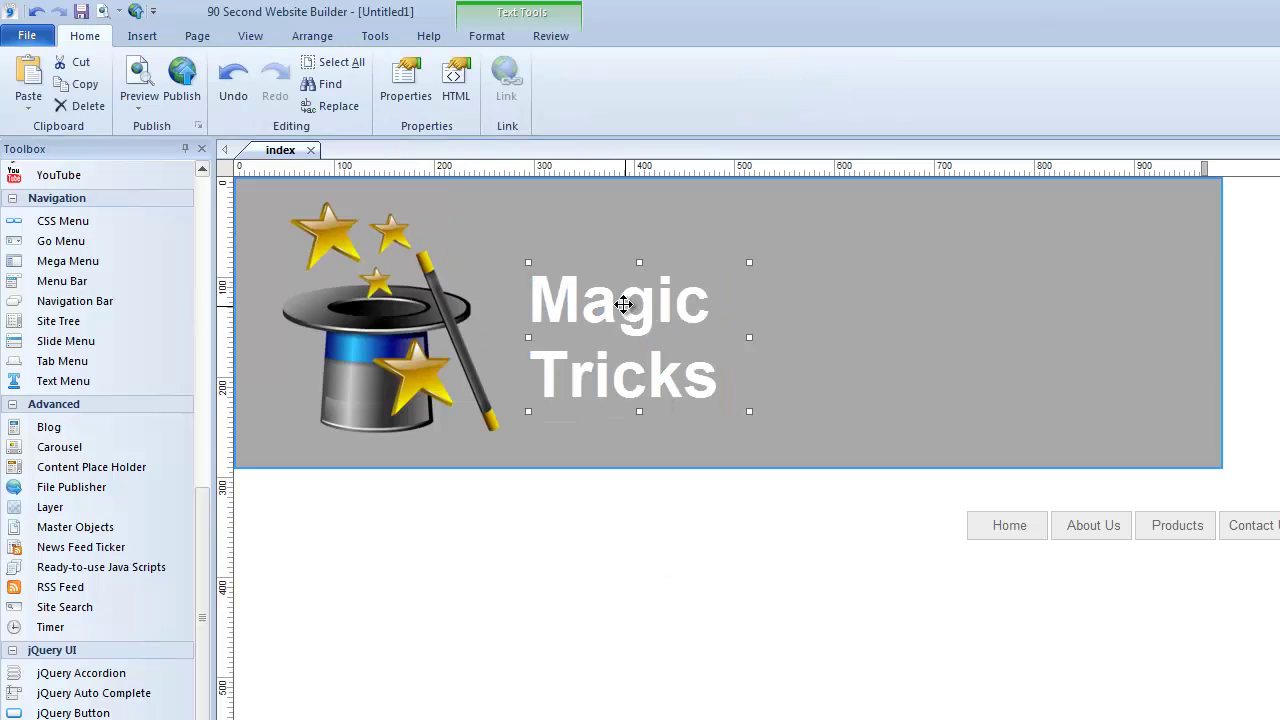
drag(623, 309, 615, 301)
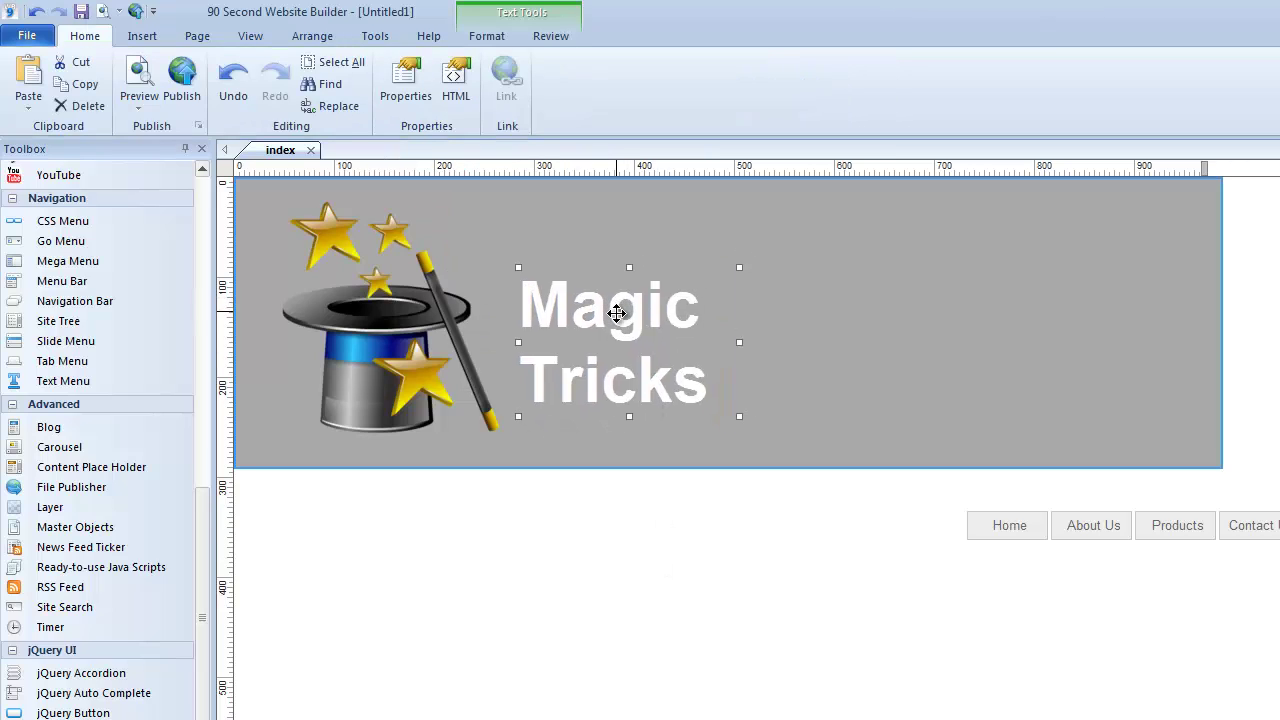
Step: Place the Home/About Us/Products/Contact Us menu at the header's lower right, then adjust the header's position
click(1025, 525)
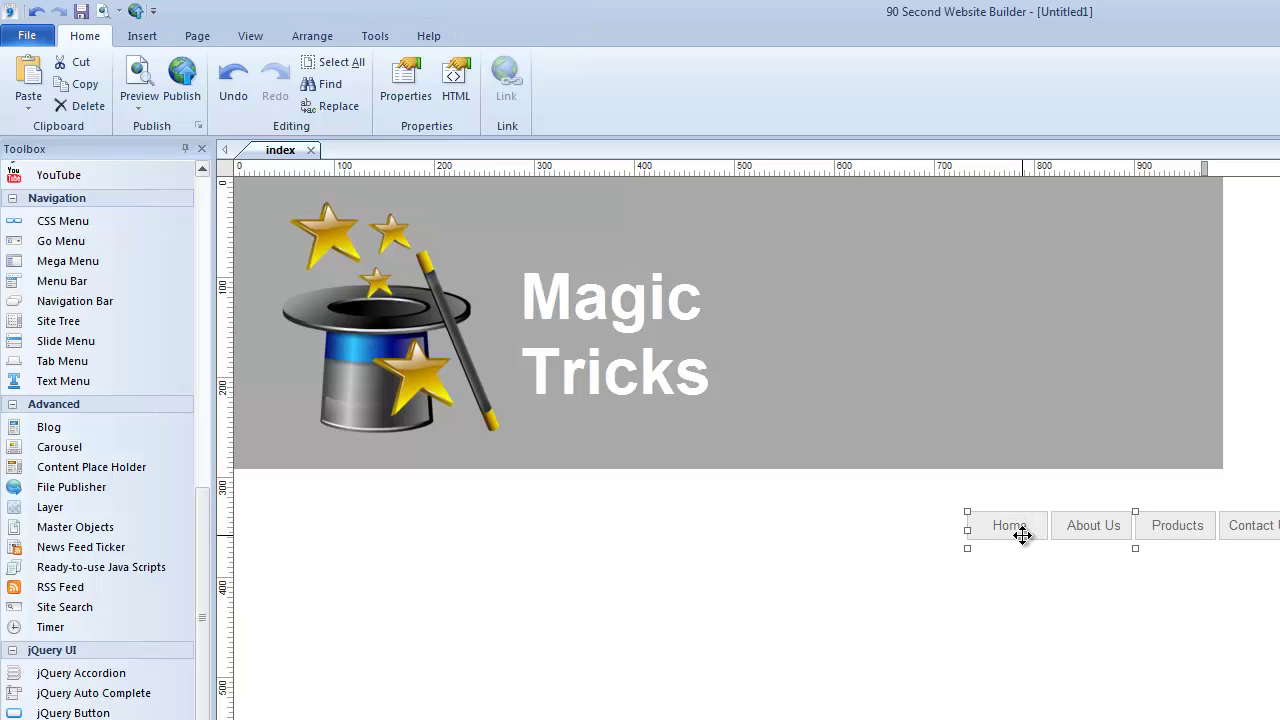
drag(1022, 531, 1039, 442)
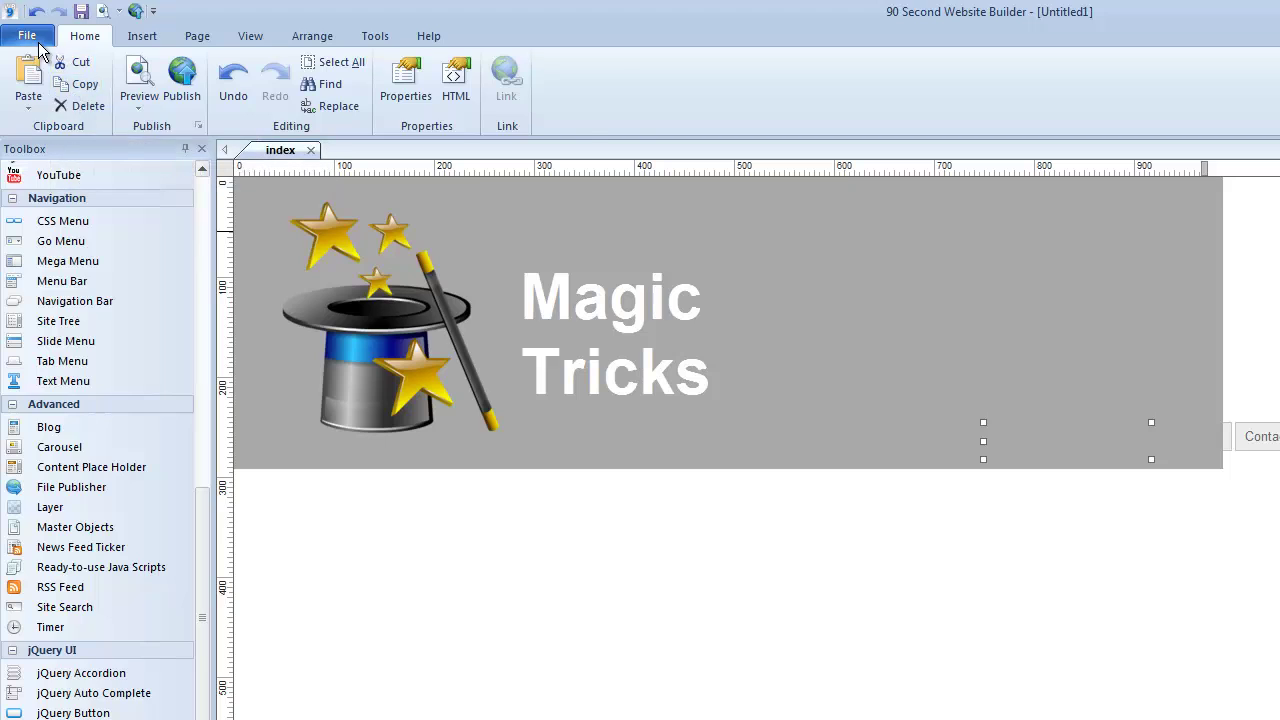
click(312, 35)
drag(1127, 445, 988, 437)
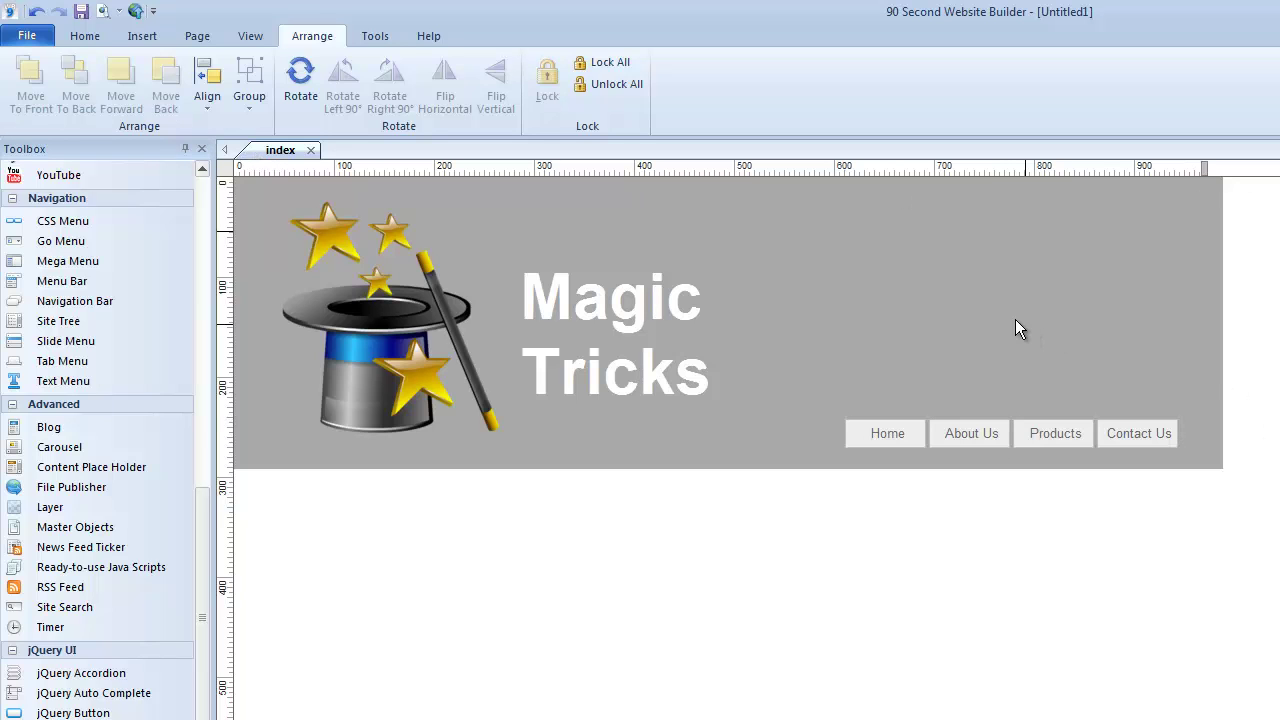
drag(1017, 329, 777, 295)
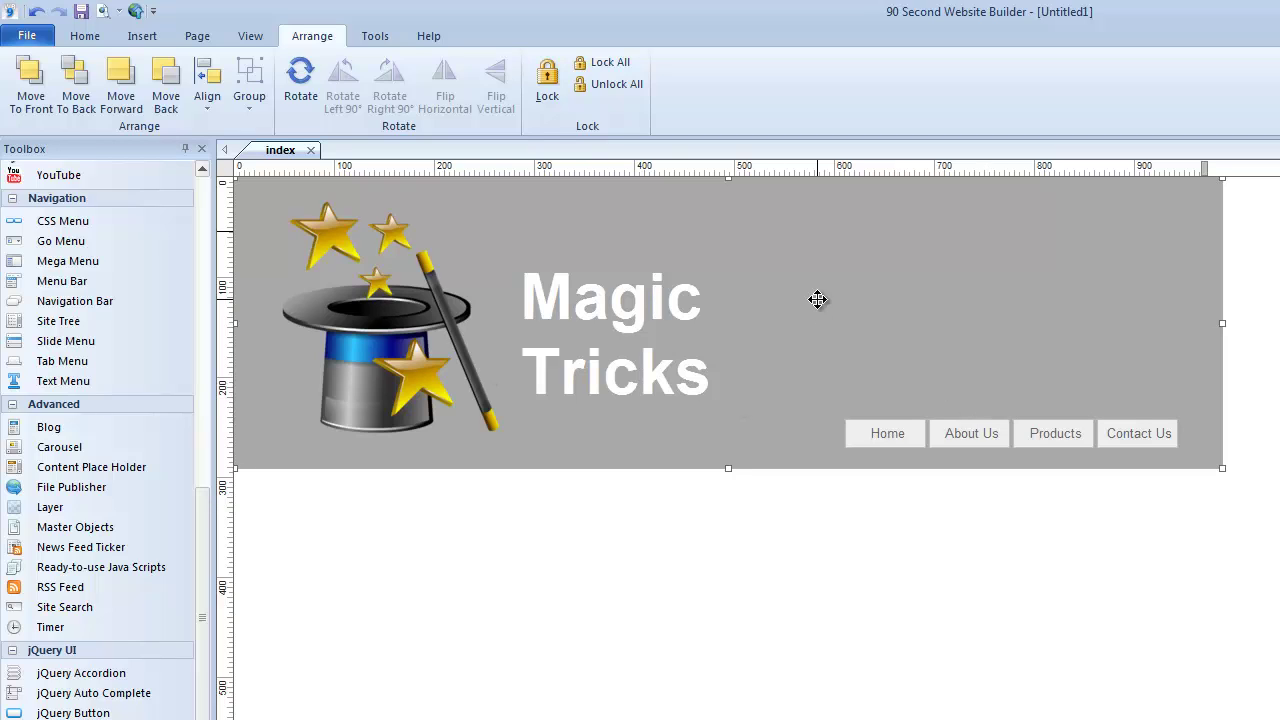
Step: Preview the Magic Tricks page in Firefox at a narrower window width, then close the preview
click(664, 552)
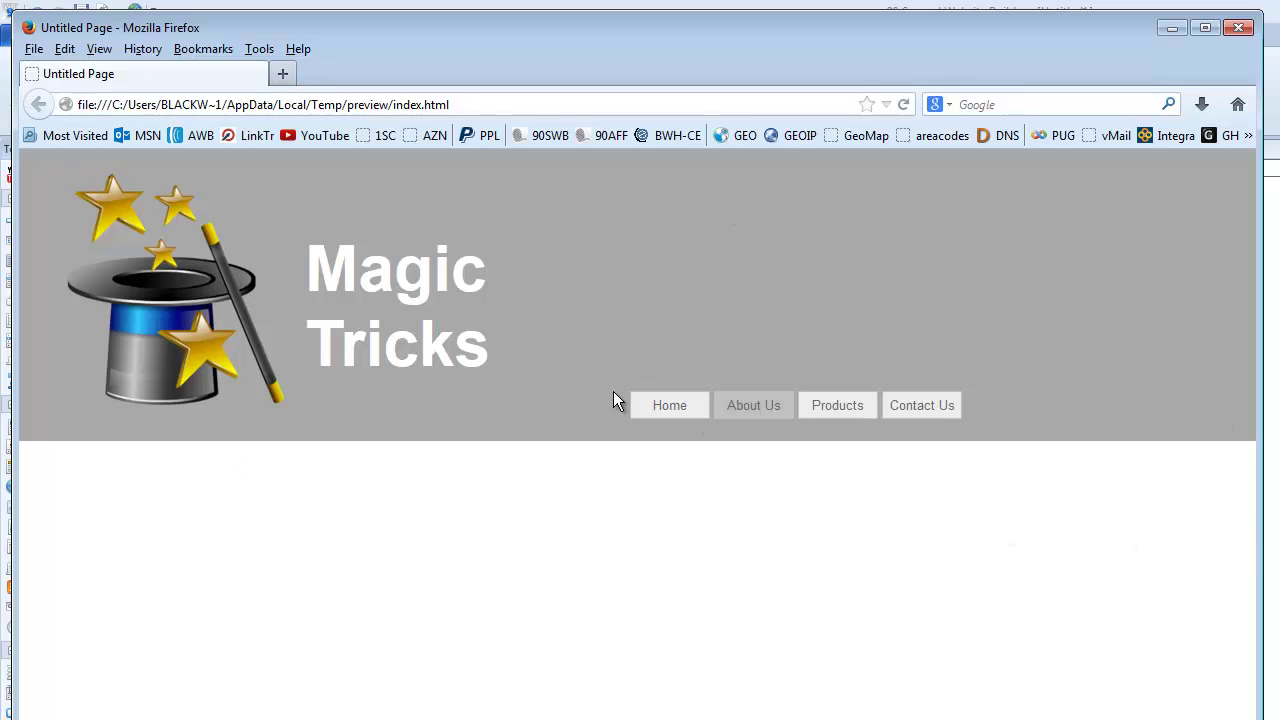
drag(1257, 503, 1279, 300)
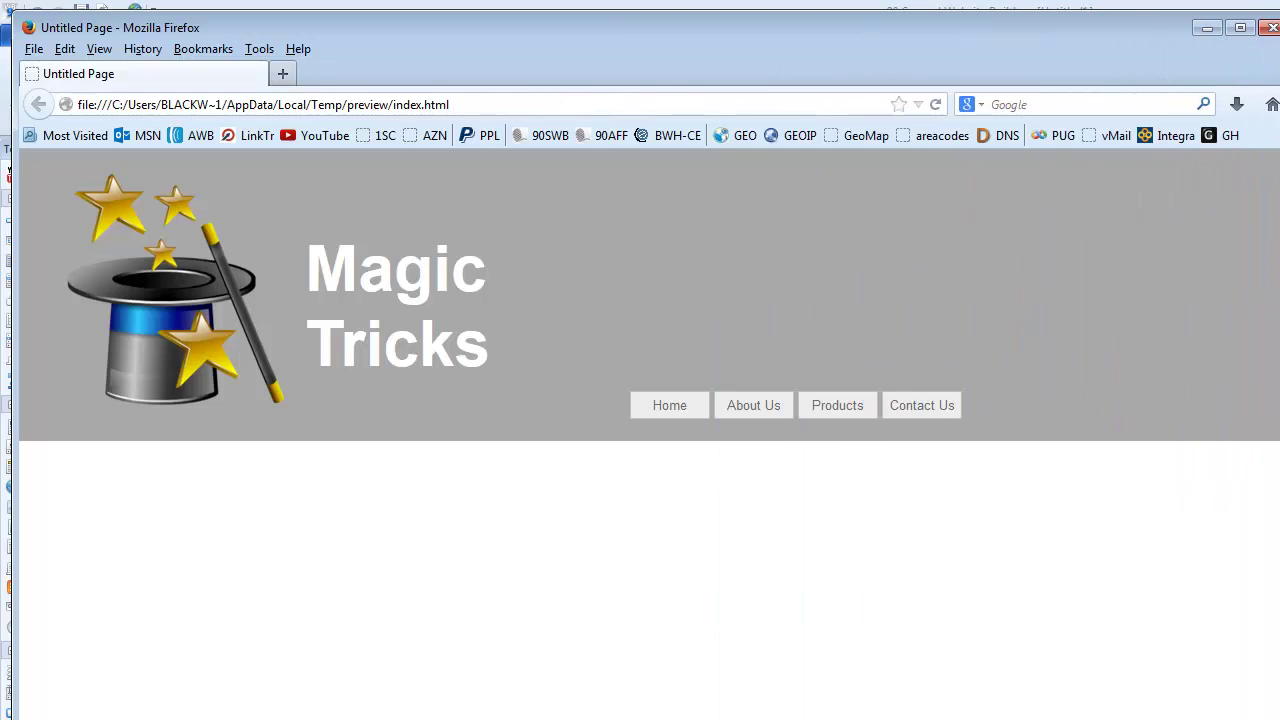
click(1268, 28)
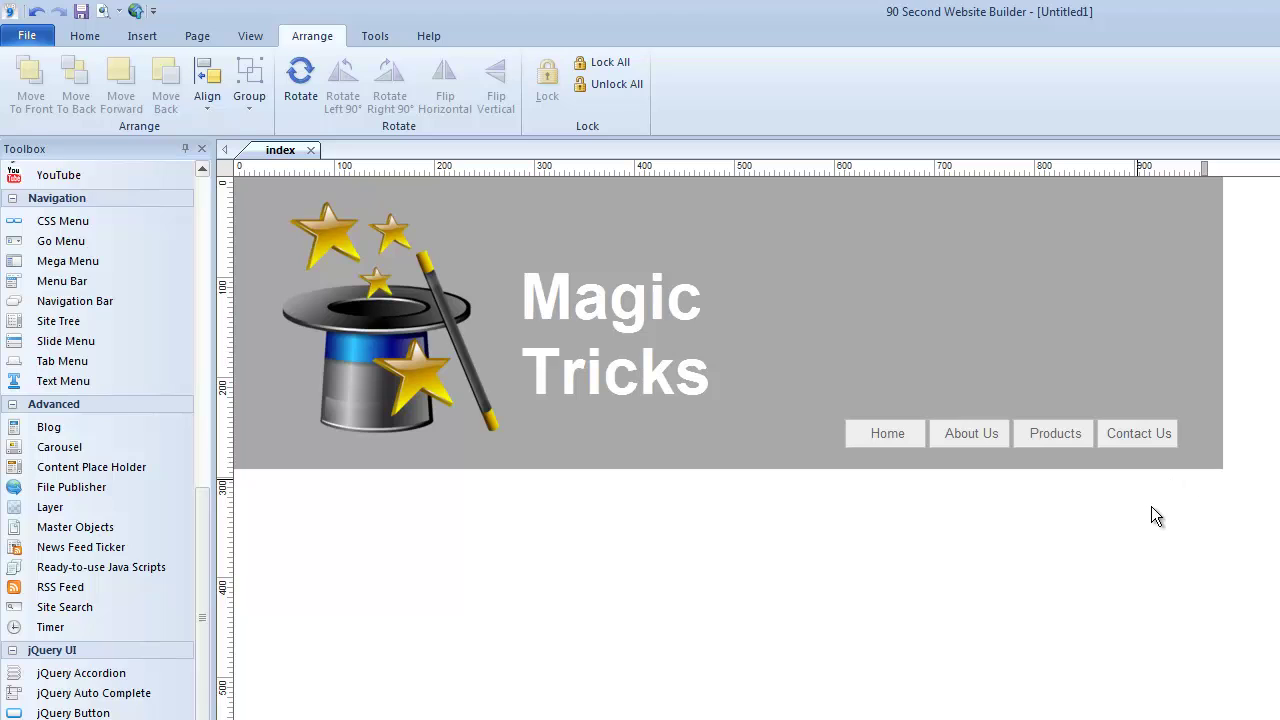
Step: Set the grey header layer's alignment to Center in Layer Properties and apply it
double_click(803, 278)
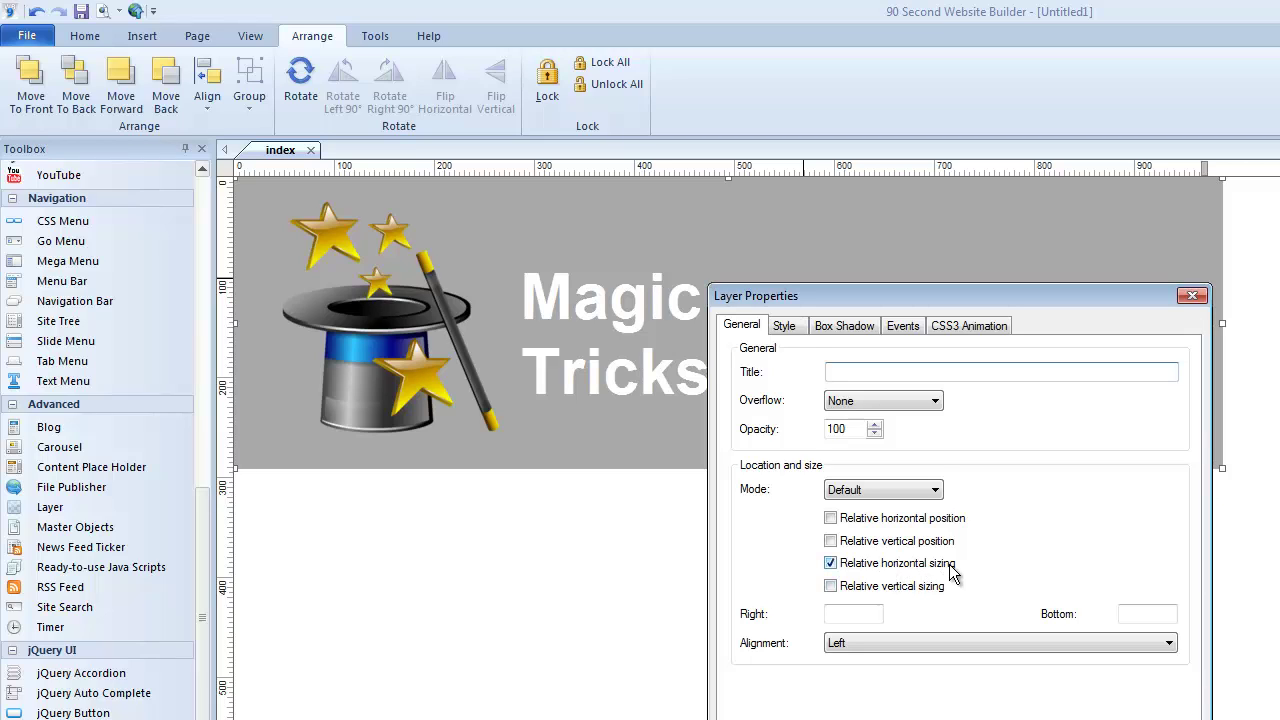
click(852, 653)
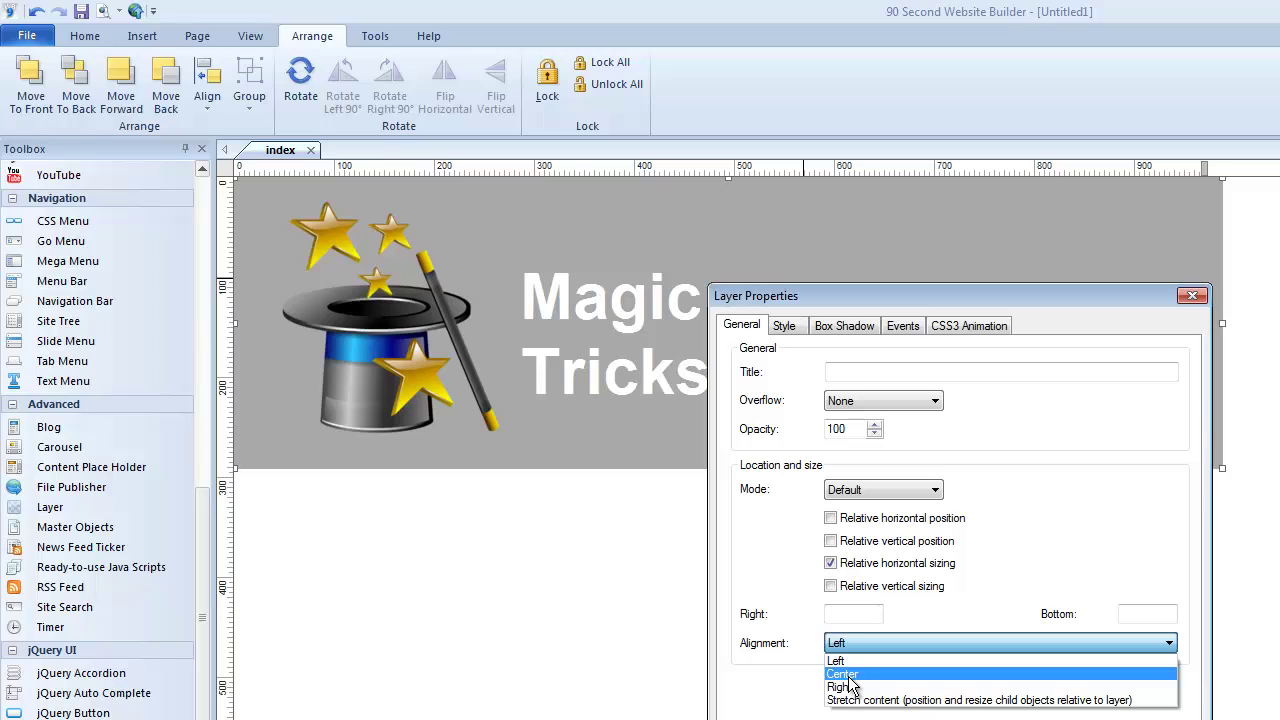
click(850, 675)
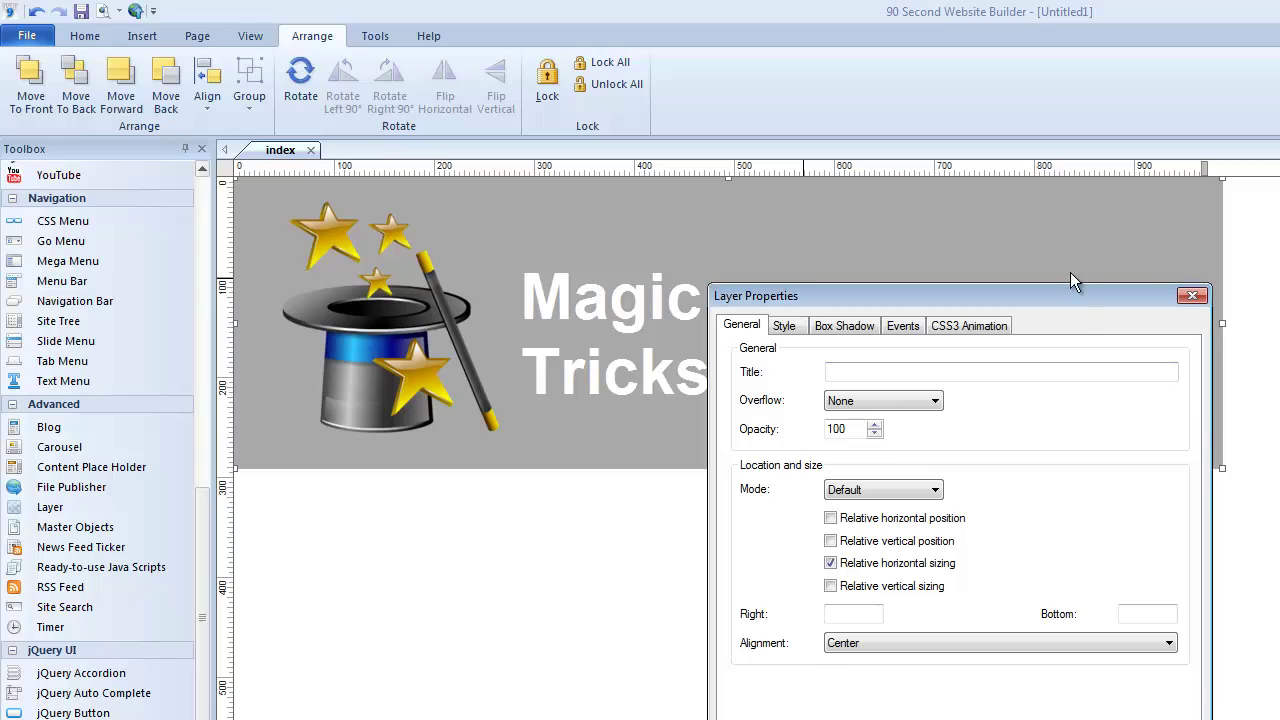
drag(1065, 292, 1076, 195)
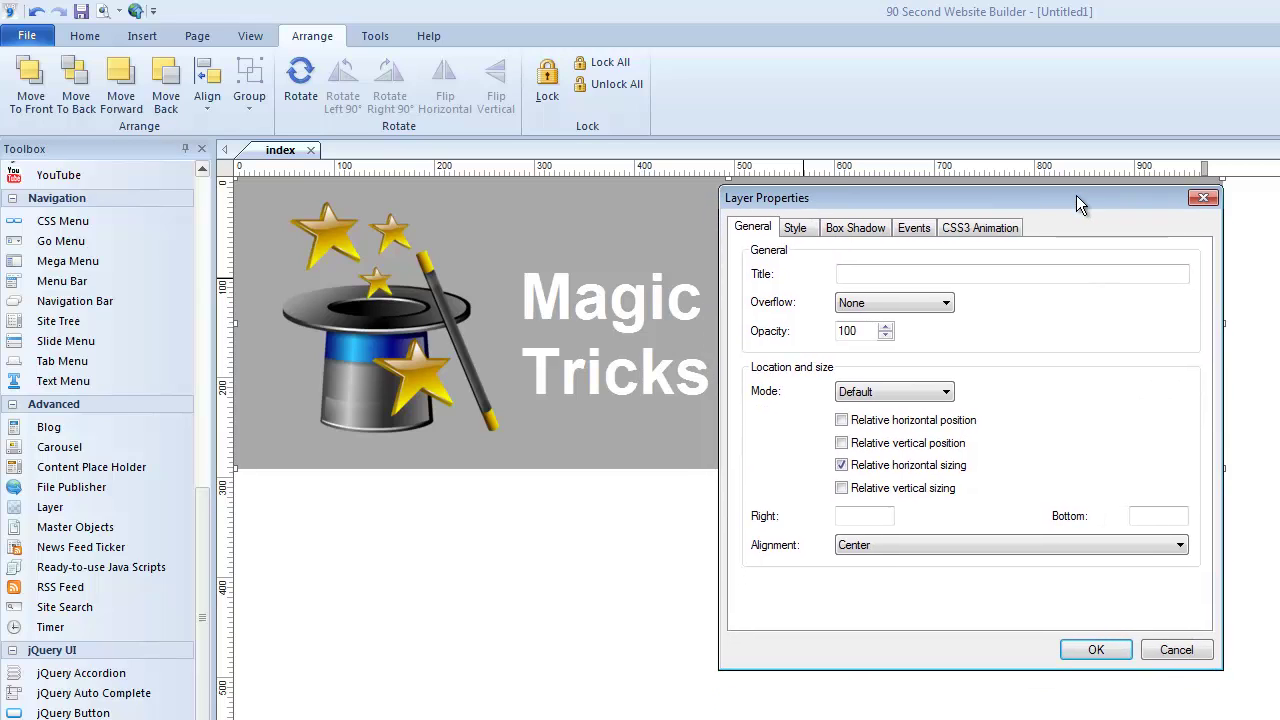
click(1097, 650)
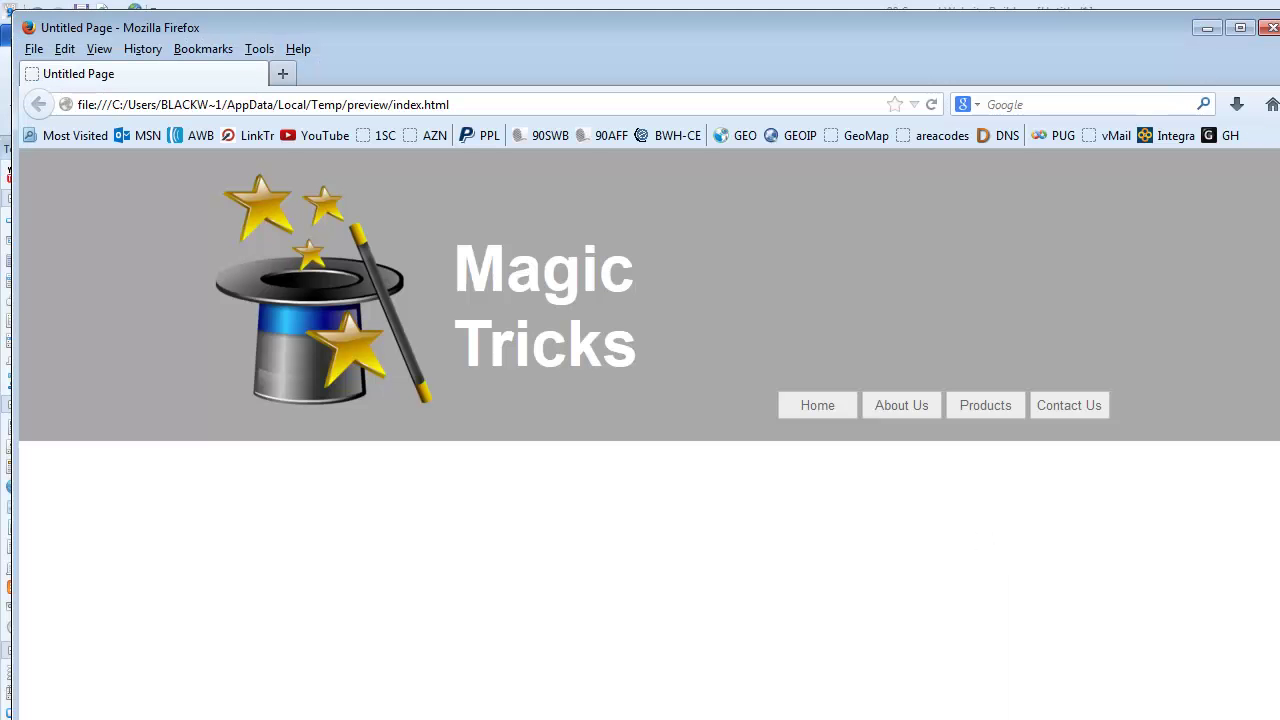
Step: Narrow the Firefox window to confirm the header stays full-width and centred, then close it
drag(1278, 526, 1240, 430)
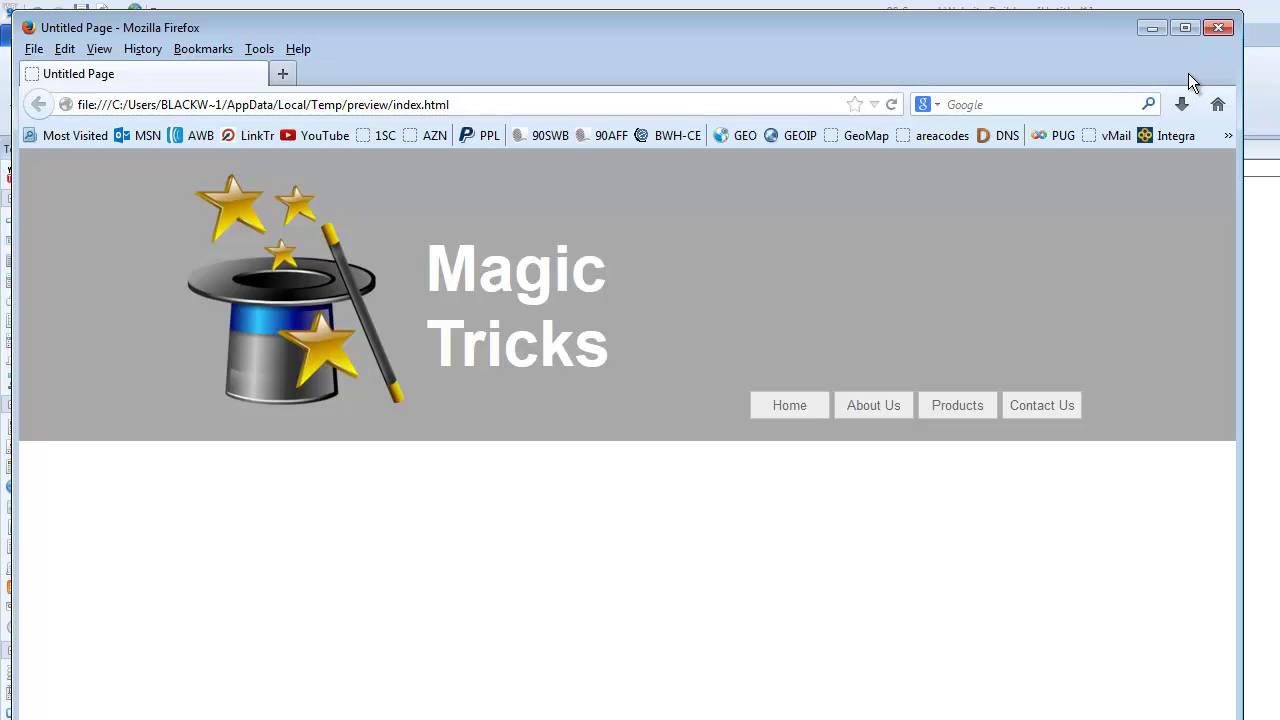
click(1218, 27)
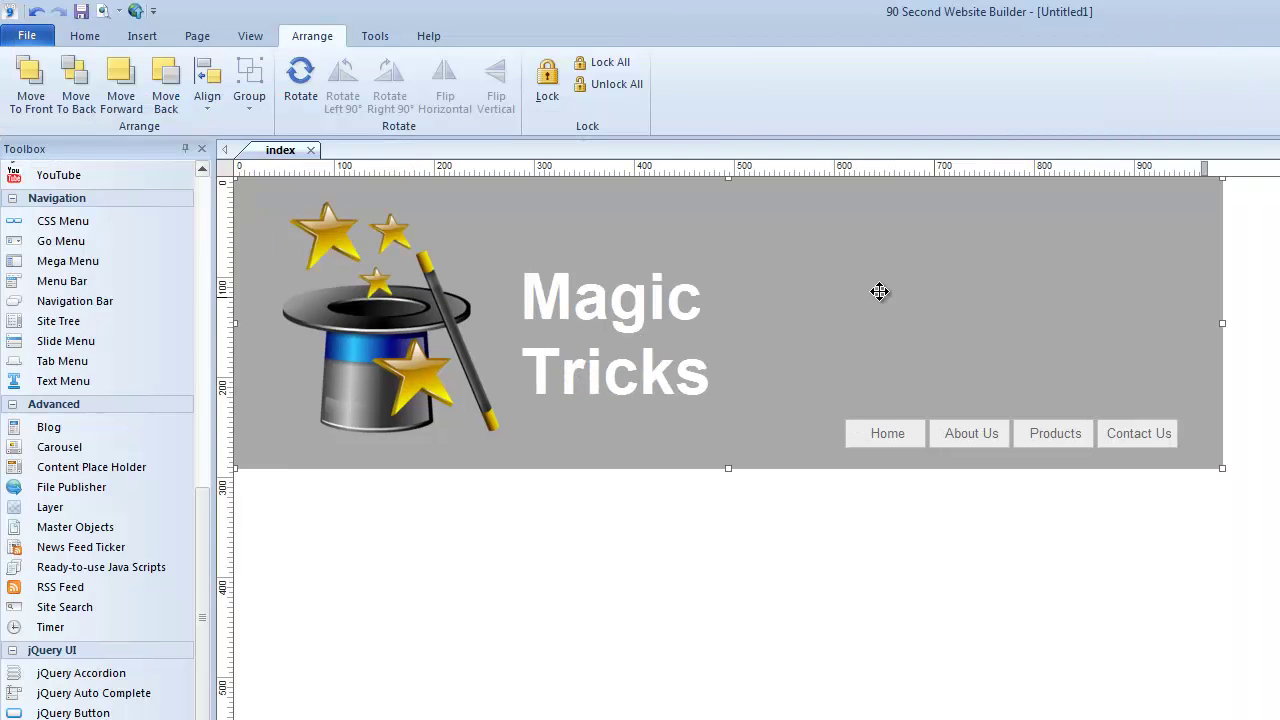
Step: Draw a new rectangular layer below the grey header
drag(879, 291, 794, 237)
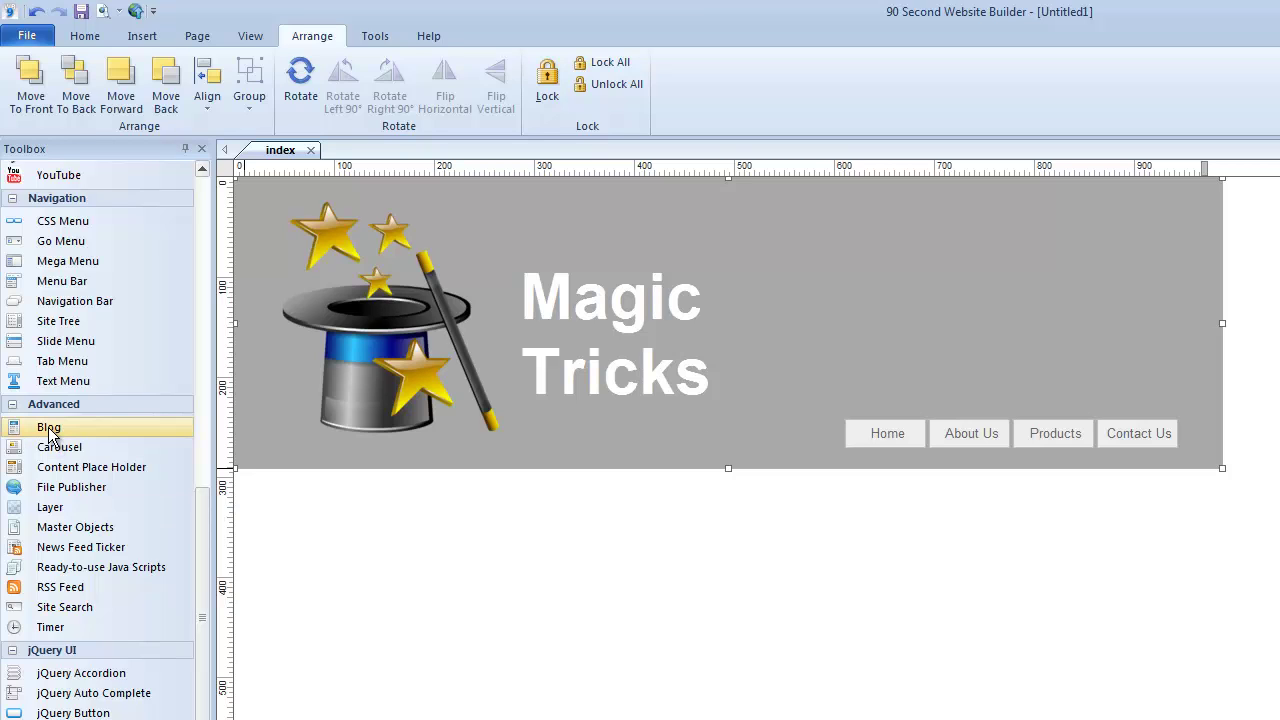
click(49, 507)
drag(309, 560, 849, 620)
Step: Set the new layer's Style background colour to black
double_click(678, 590)
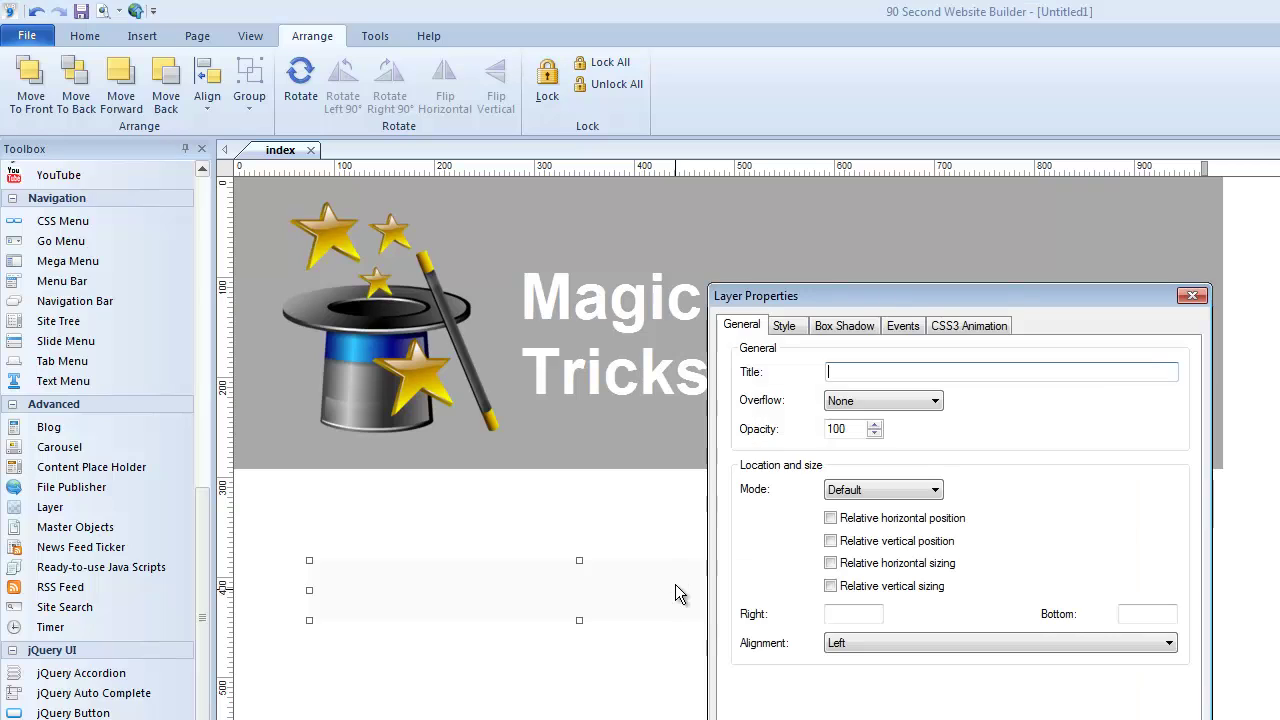
click(784, 326)
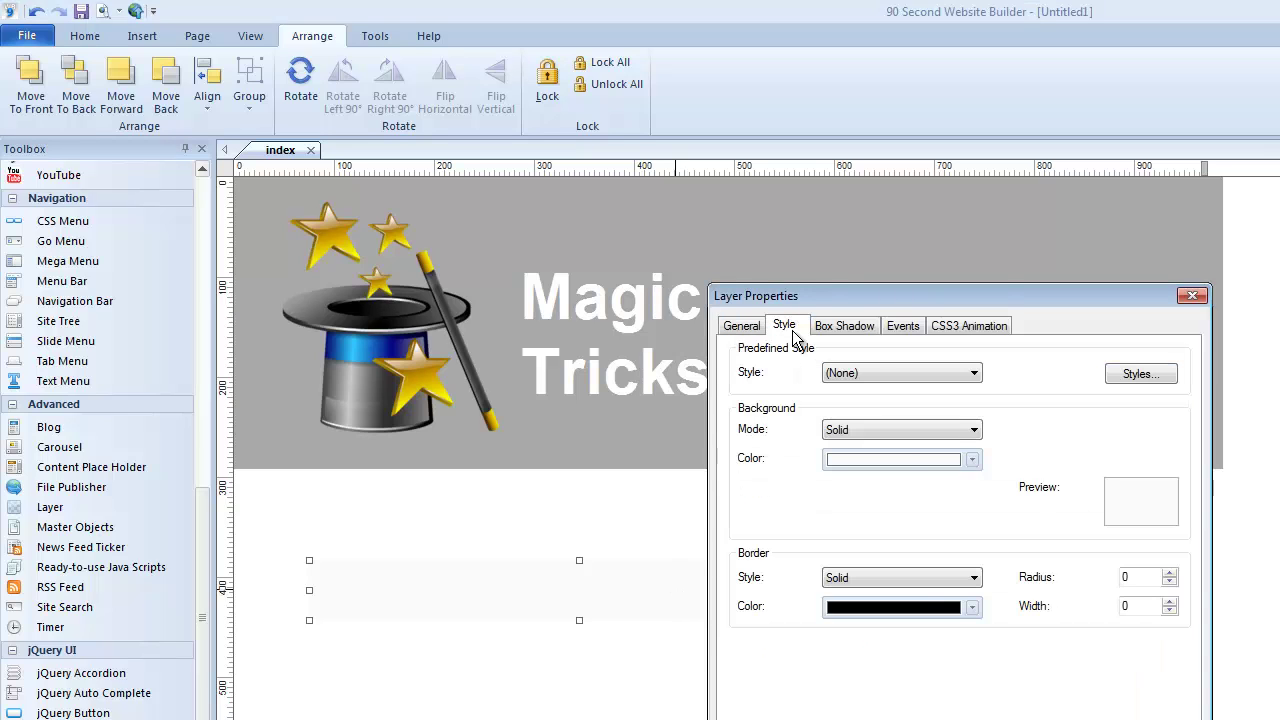
click(901, 461)
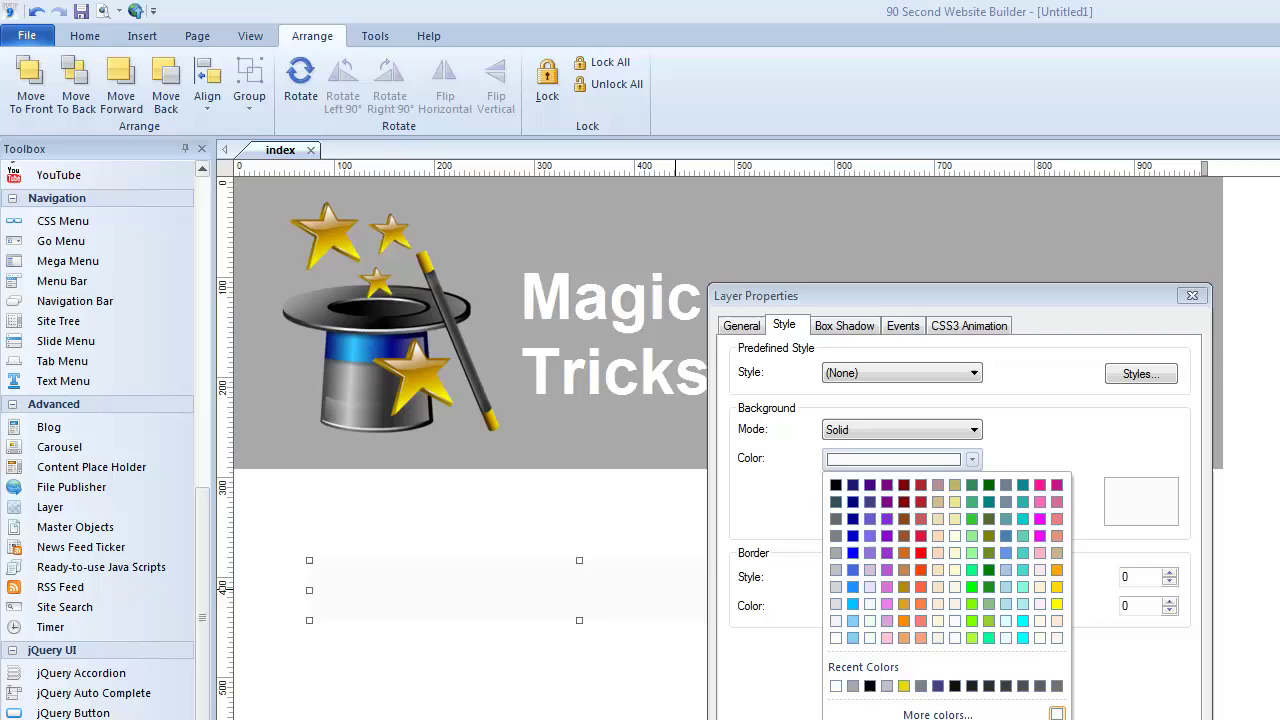
click(870, 686)
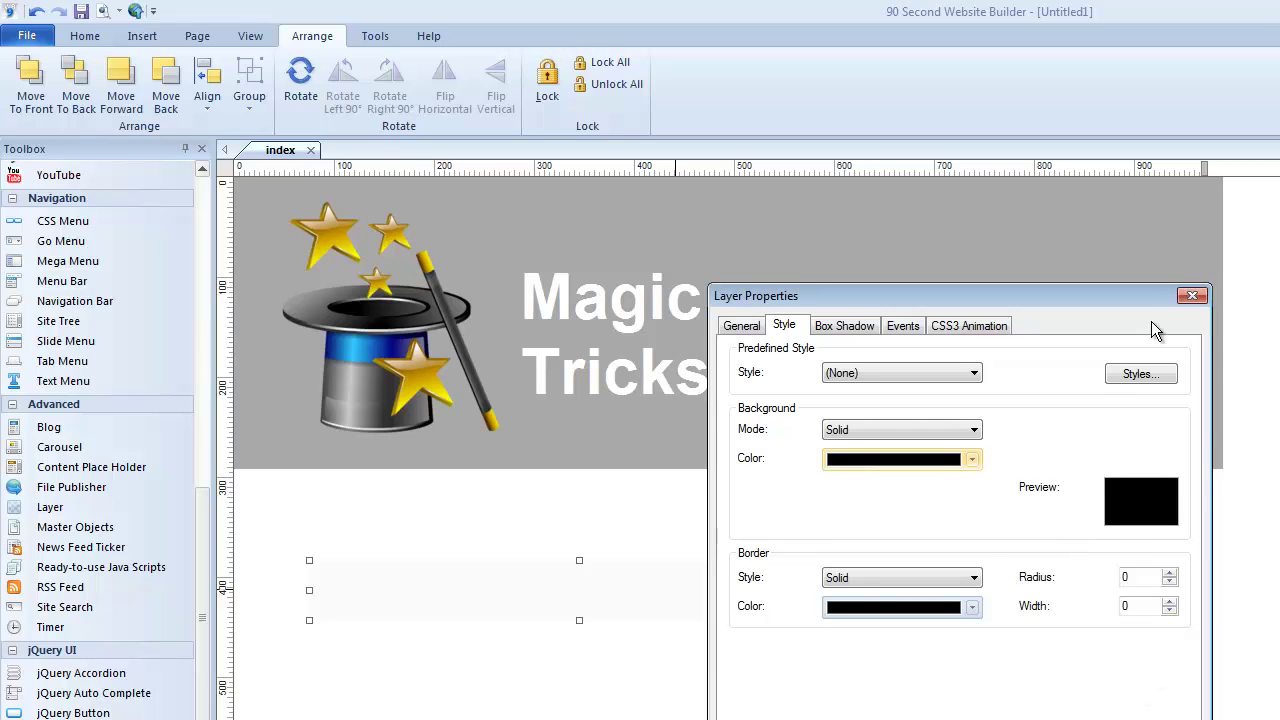
Step: Apply the black background, then make the layer taller, lower it and widen it toward the right
drag(1146, 296, 1146, 218)
click(1085, 670)
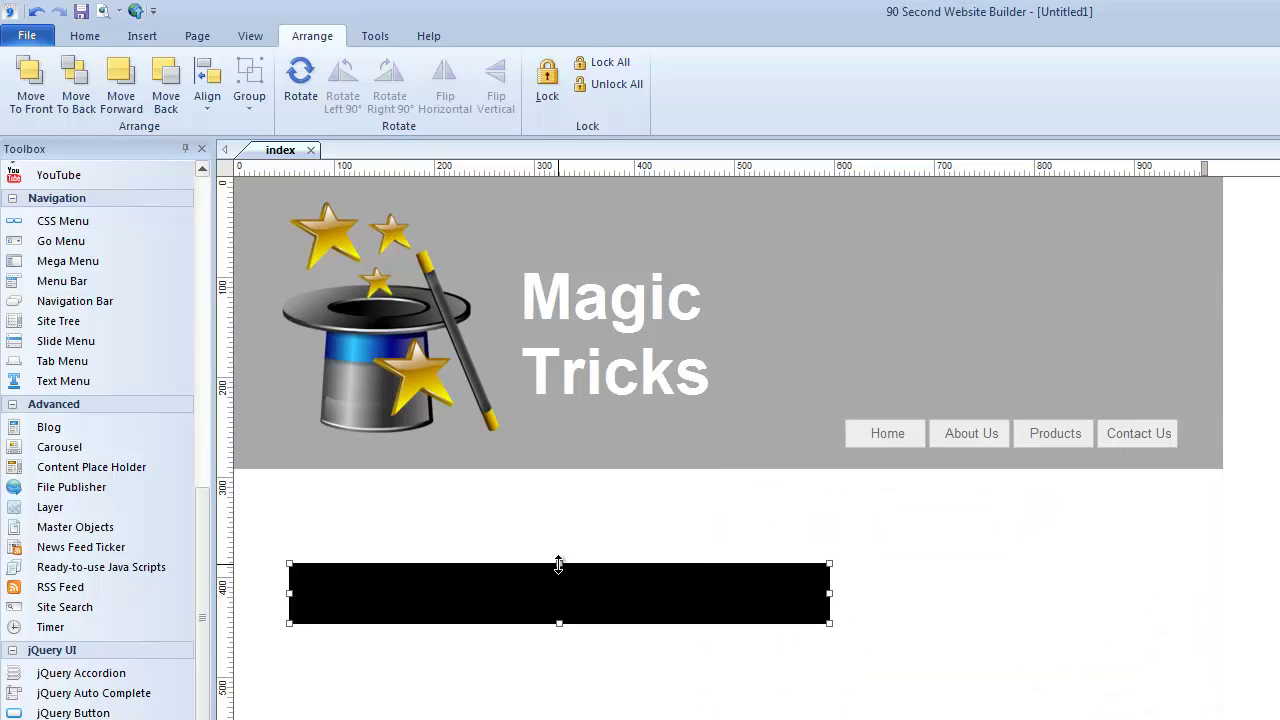
drag(559, 554, 559, 534)
drag(551, 577, 417, 632)
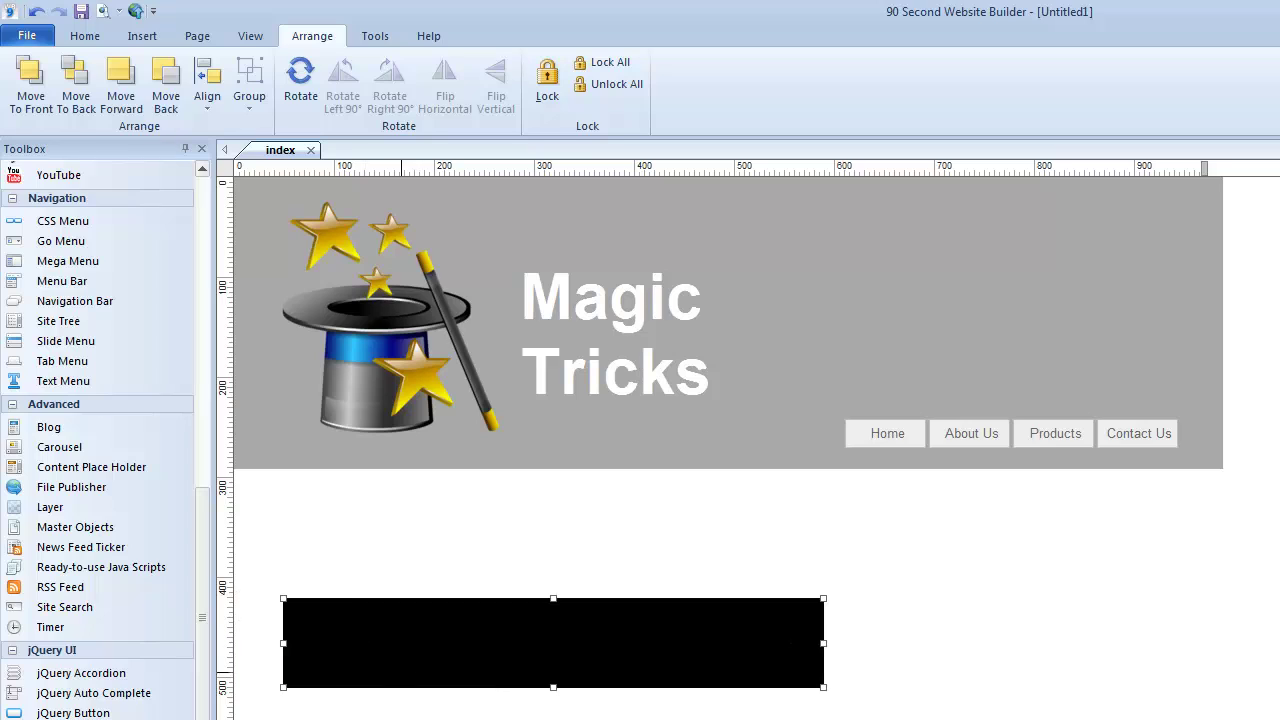
drag(819, 648, 1249, 612)
Step: Give the black footer layer Relative horizontal sizing and Center alignment
double_click(572, 652)
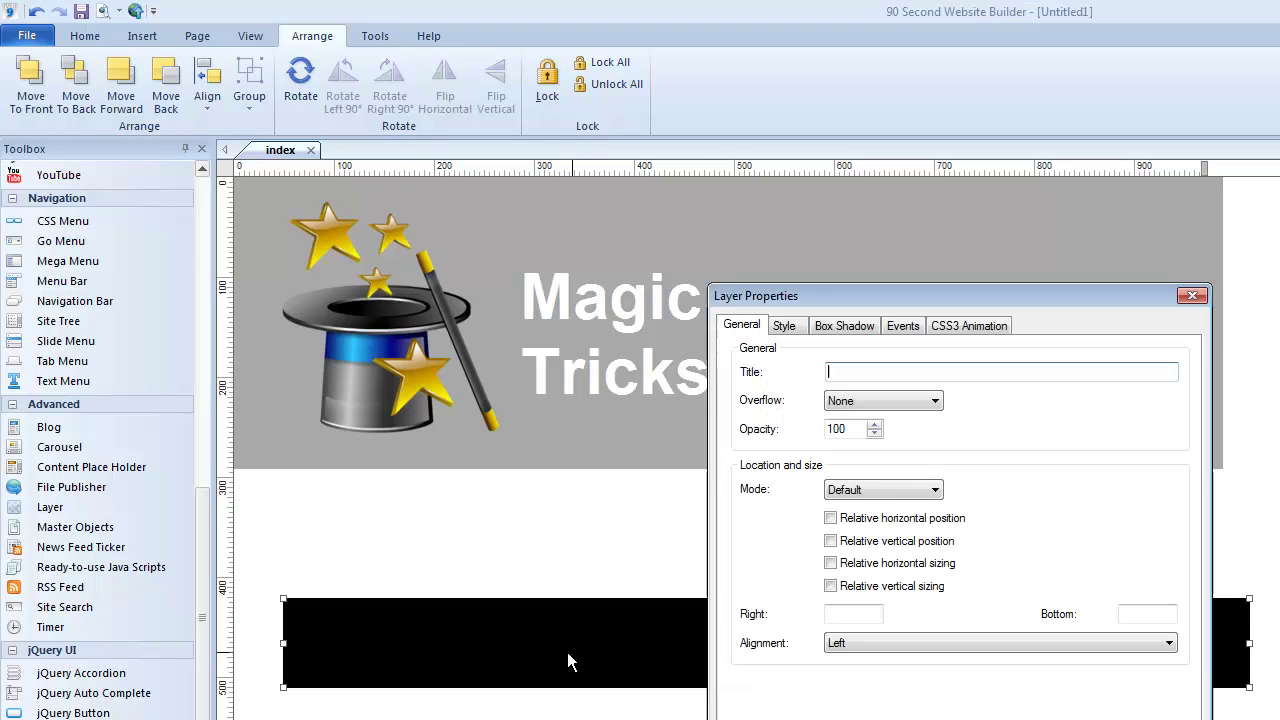
click(830, 563)
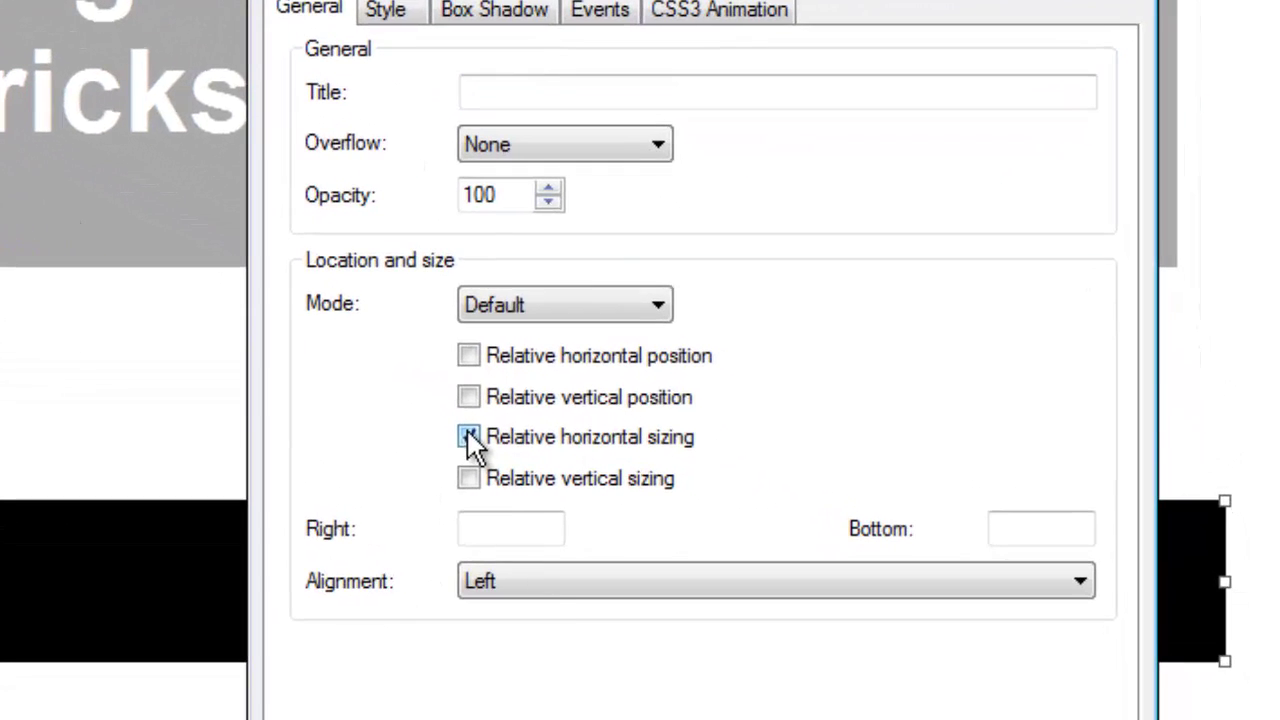
click(535, 578)
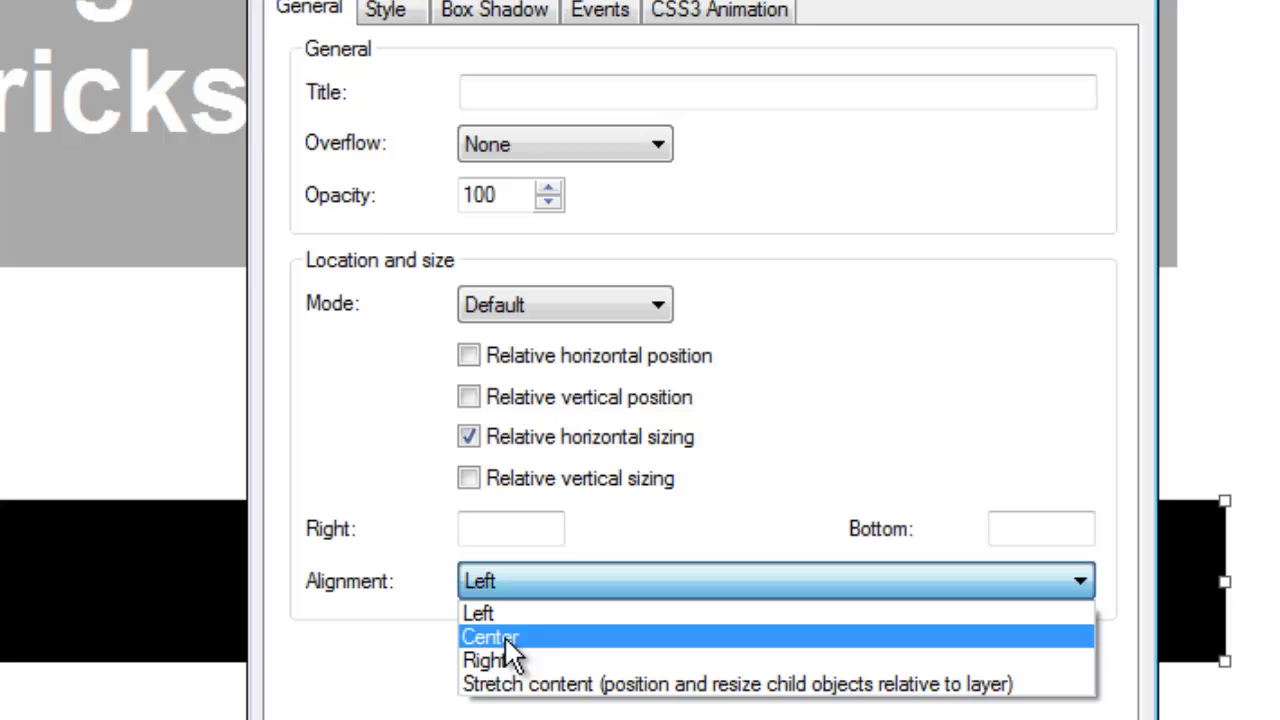
click(505, 640)
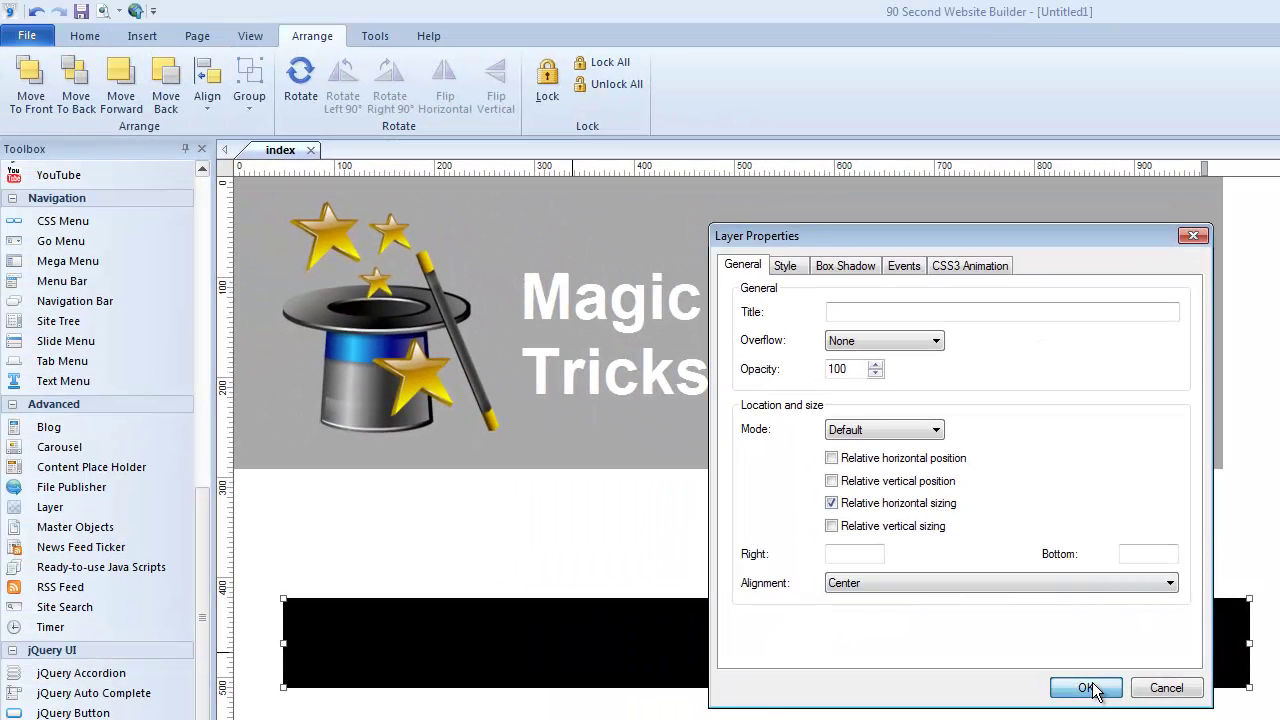
click(1013, 675)
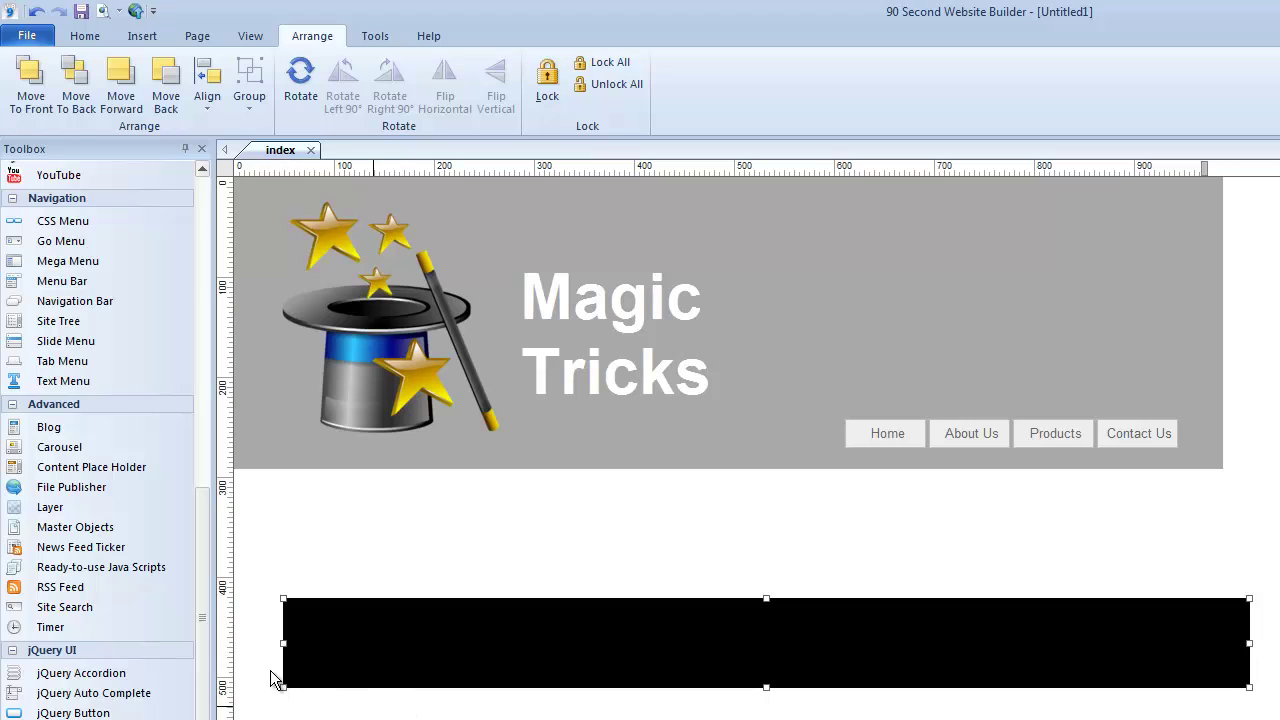
click(286, 594)
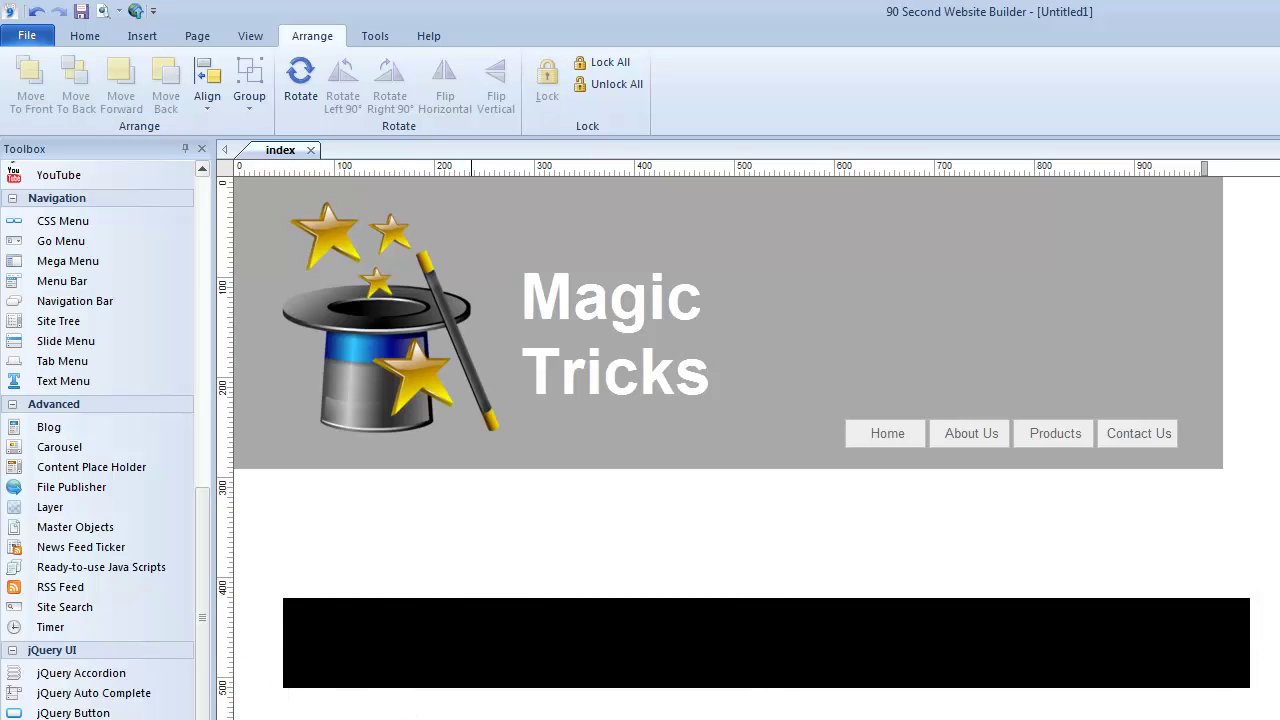
Step: Preview the page in Firefox, resize the window to check the black footer, then close it
key(F5)
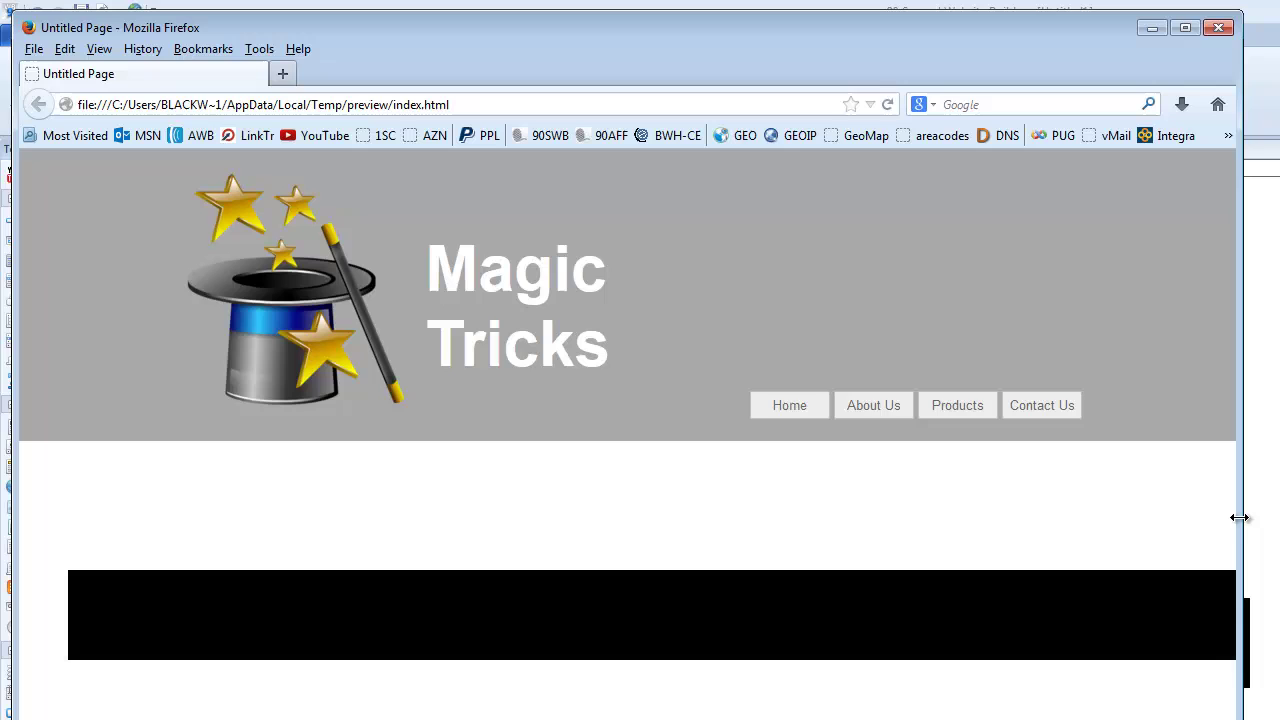
drag(1240, 514, 1279, 478)
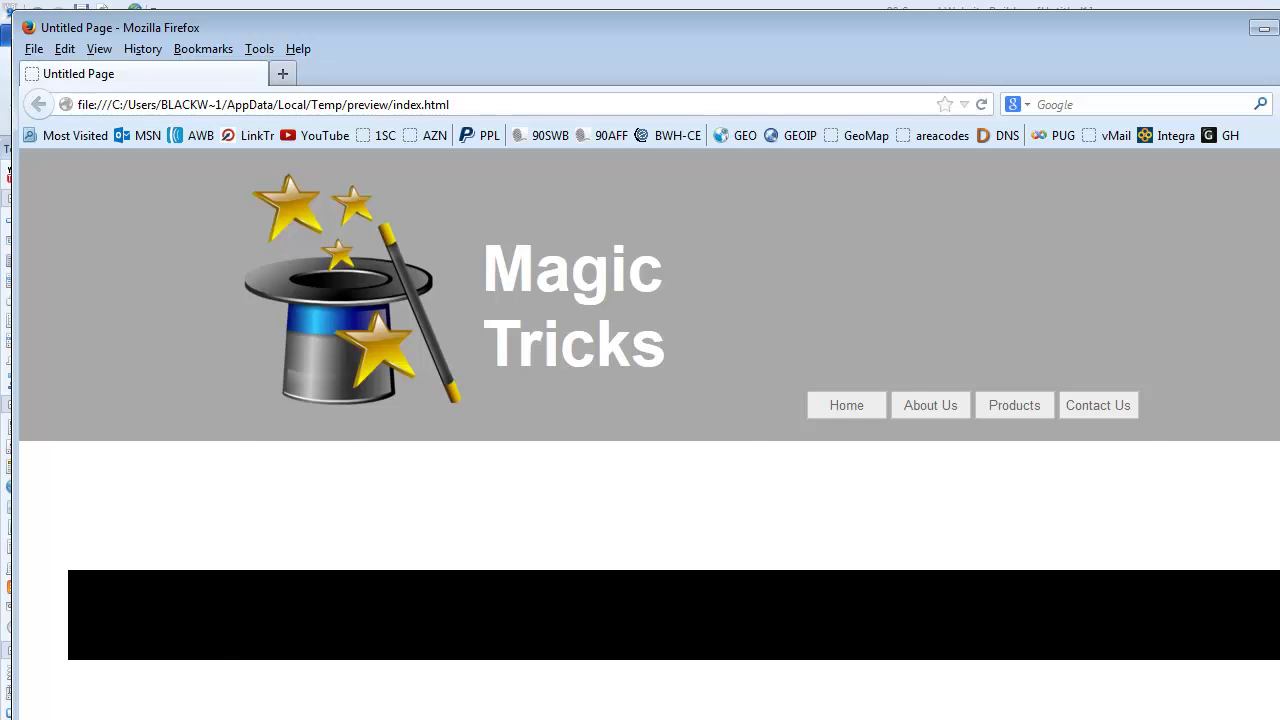
key(alt+F4)
Step: Move the black footer bar to the page's left edge, widen it slightly and lower it
click(780, 631)
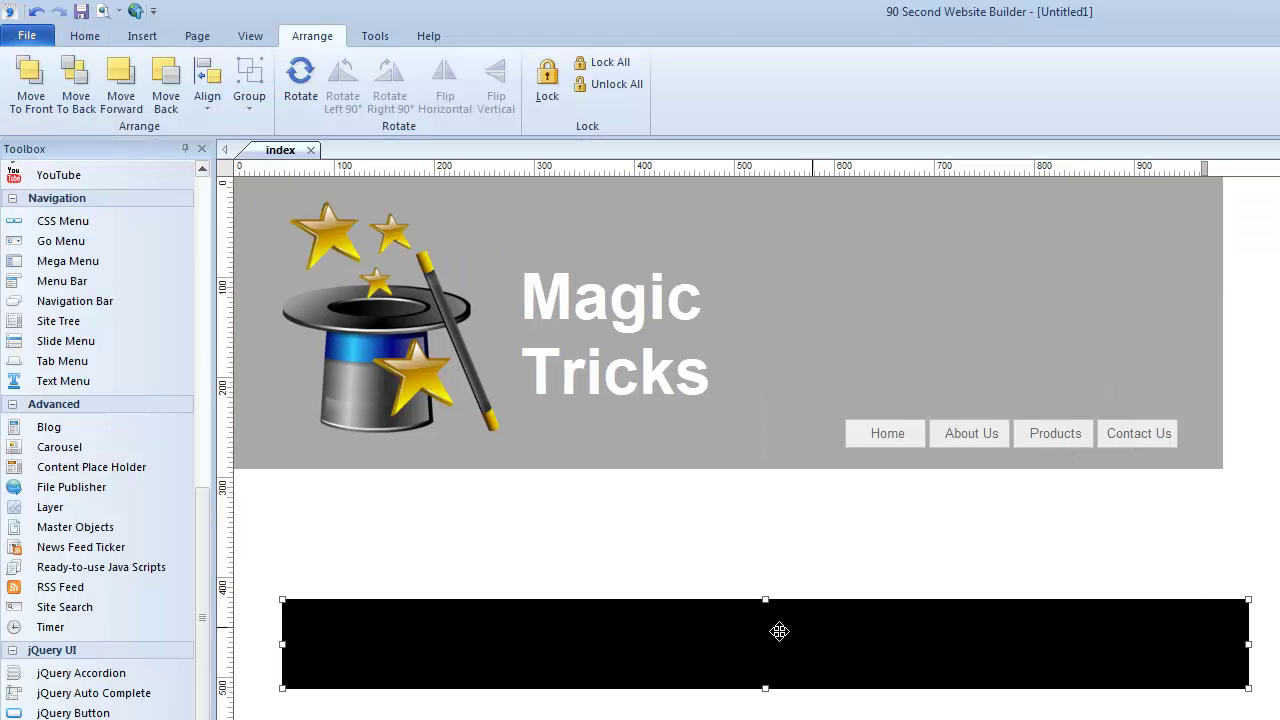
drag(780, 631, 713, 634)
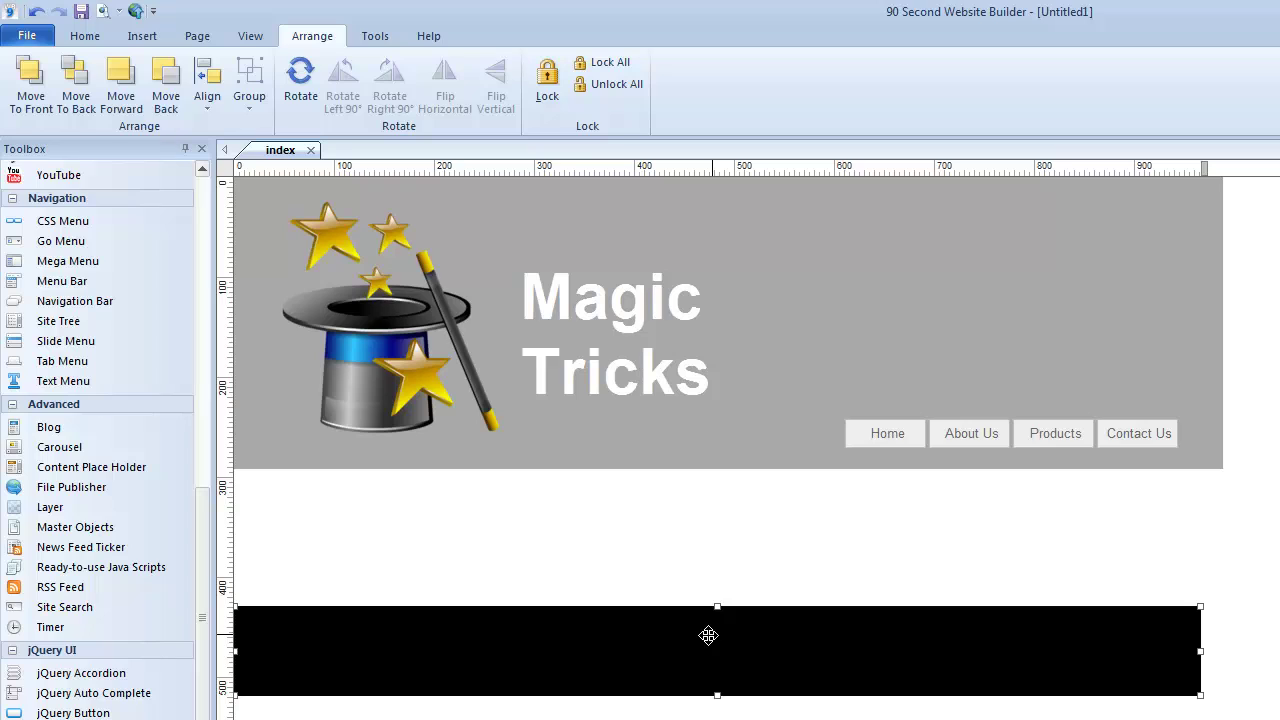
drag(1200, 651, 1246, 648)
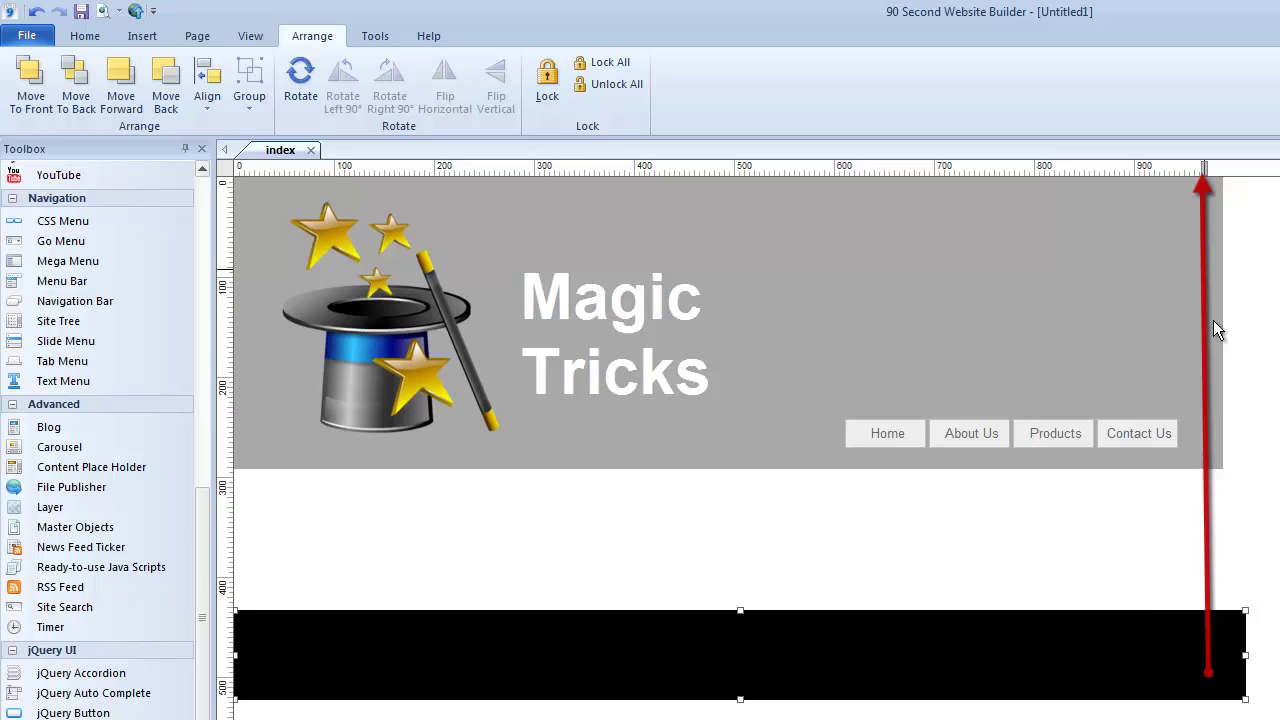
drag(720, 669, 715, 684)
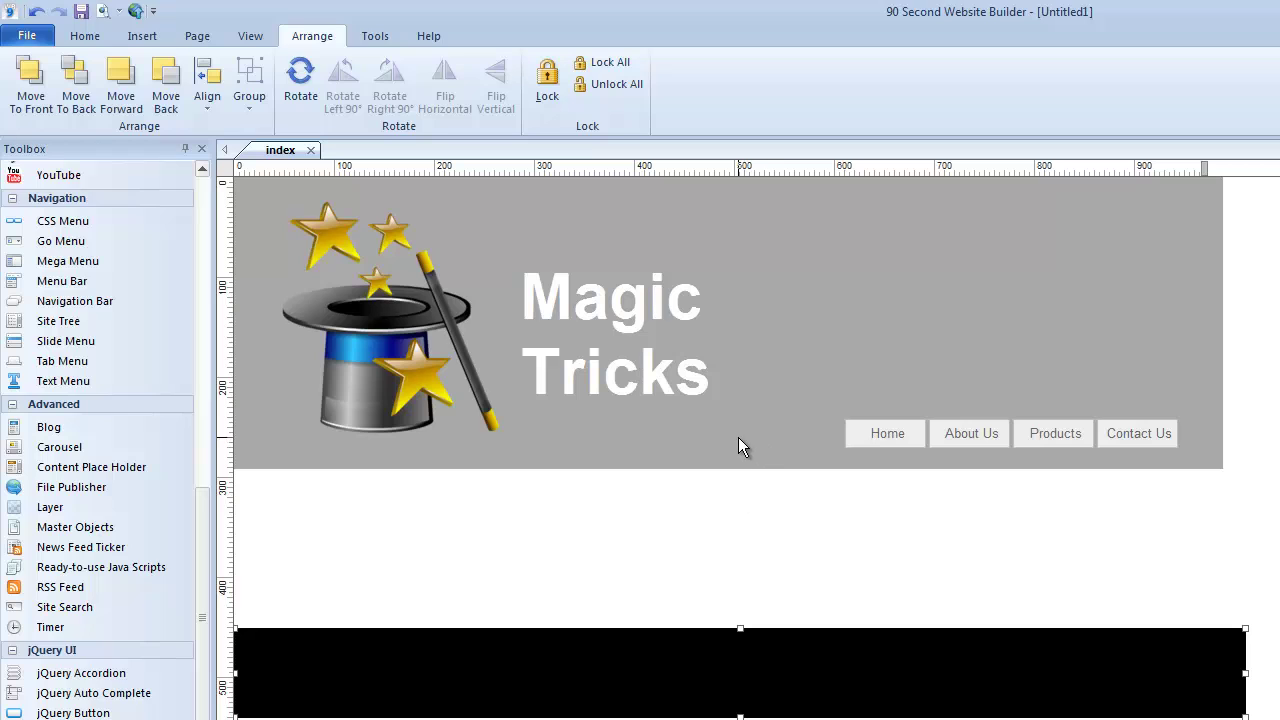
key(F5)
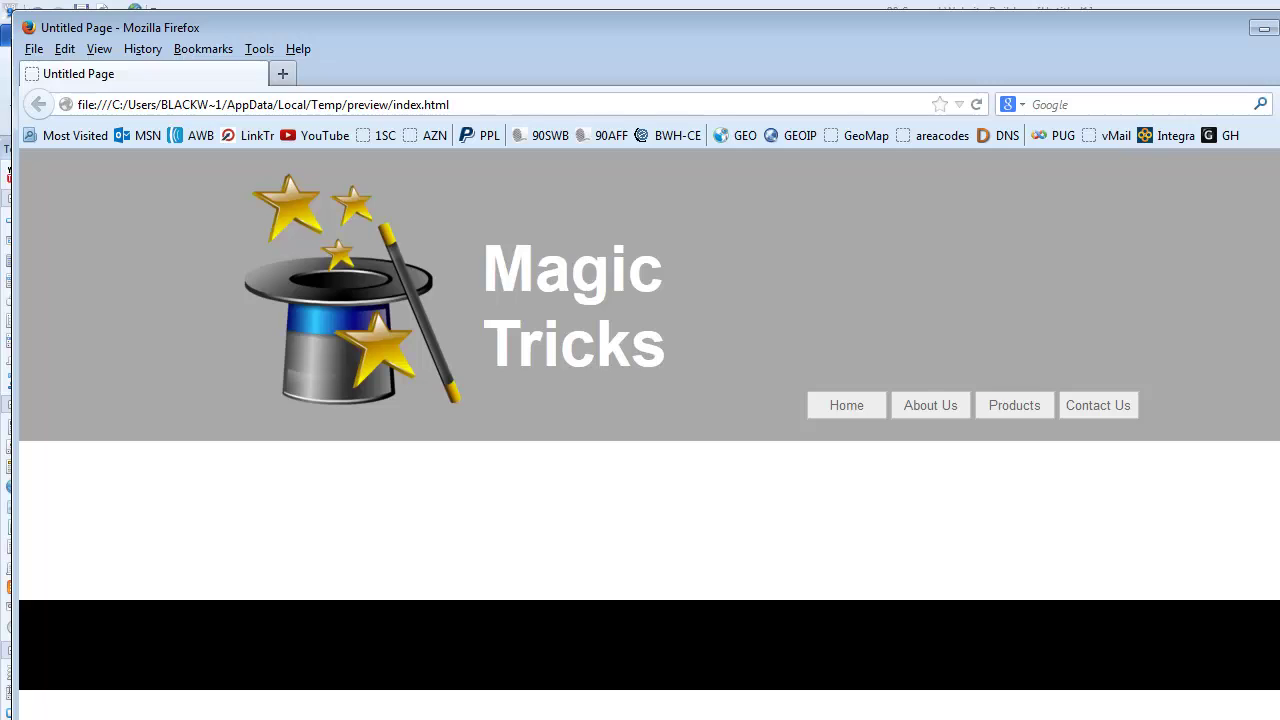
Step: Close the Firefox preview showing the full-width black footer
key(alt+F4)
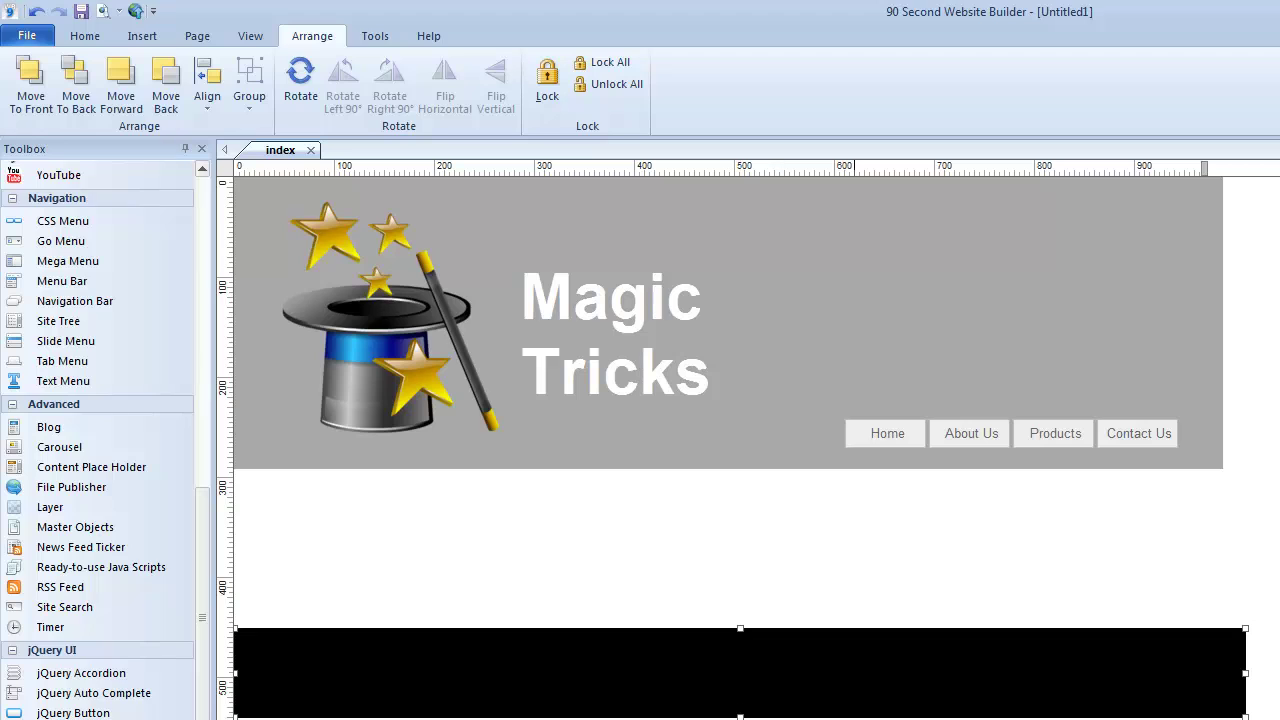
Step: Delete both black footer bars below the header, then return to the top of the page
scroll(830, 560, down, 3)
scroll(817, 558, up, 2)
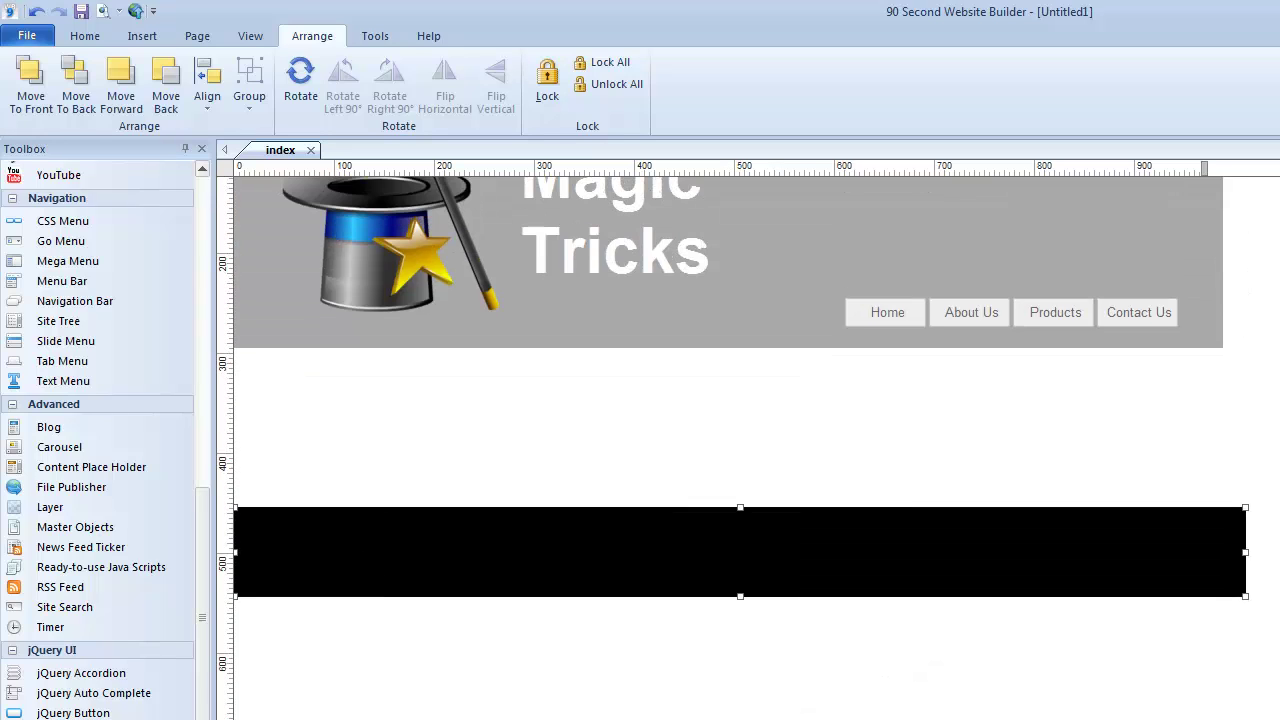
key(Delete)
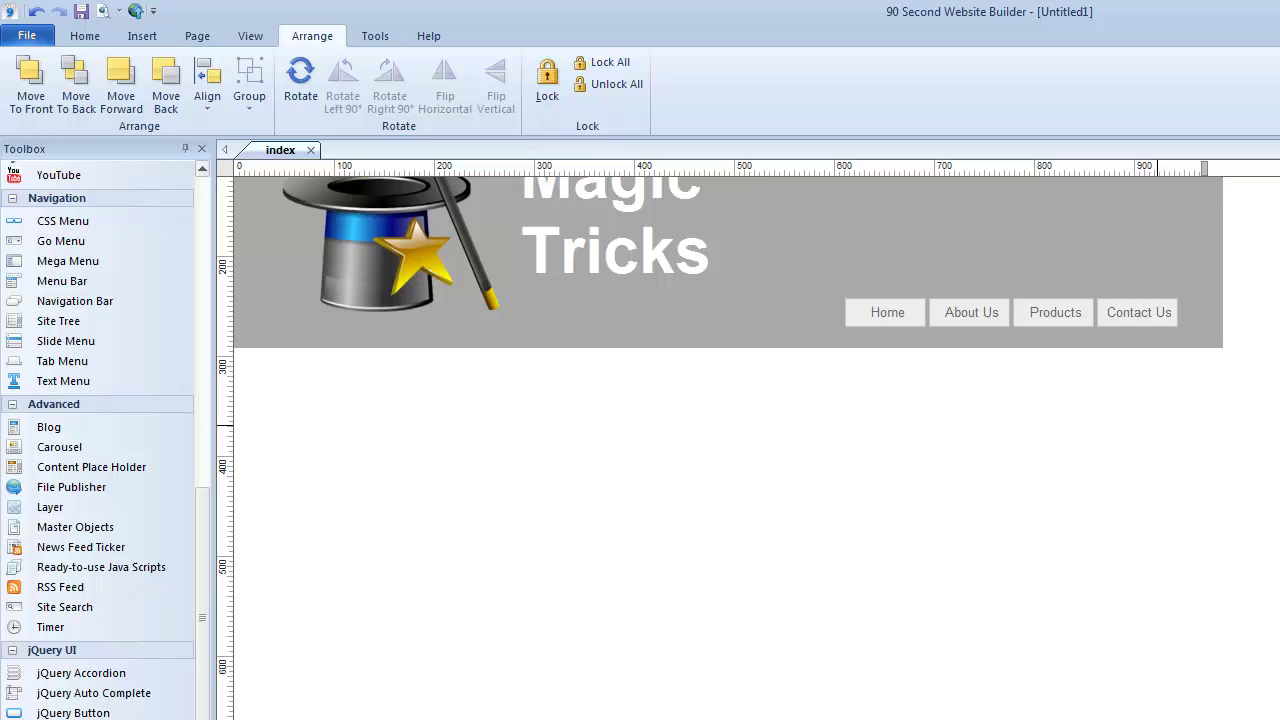
scroll(885, 570, down, 5)
key(Delete)
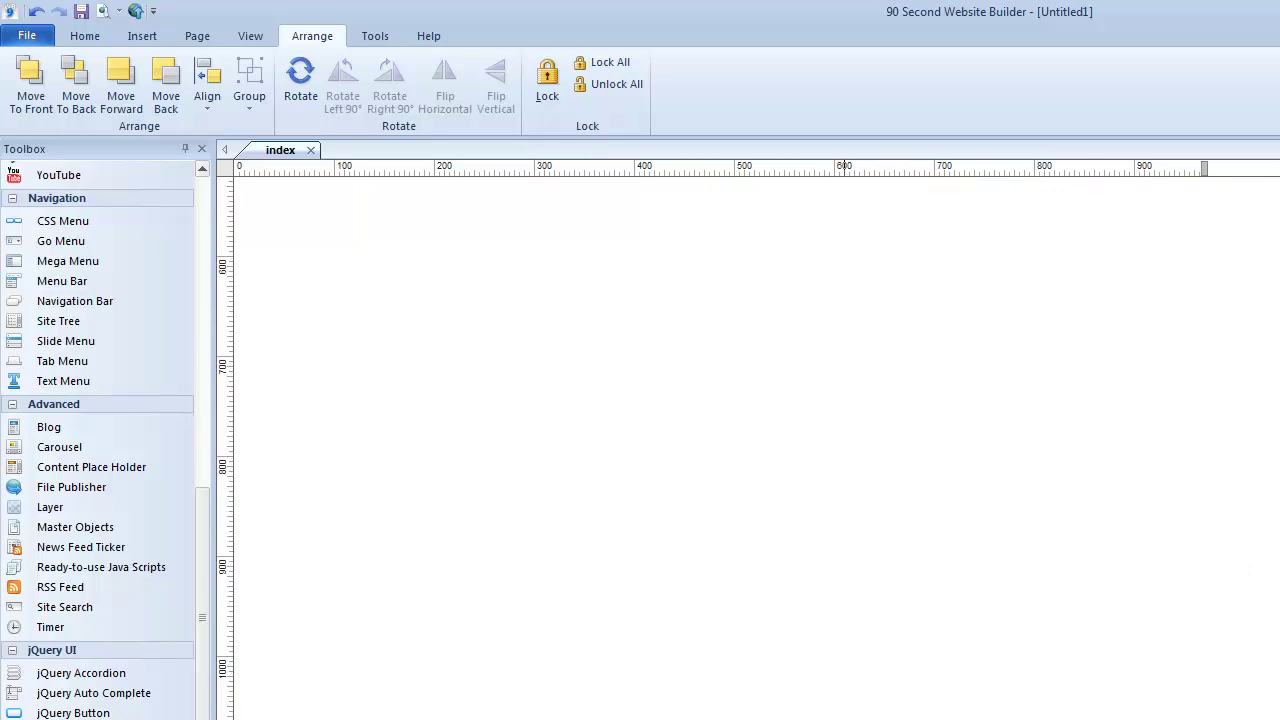
scroll(750, 440, down, 1)
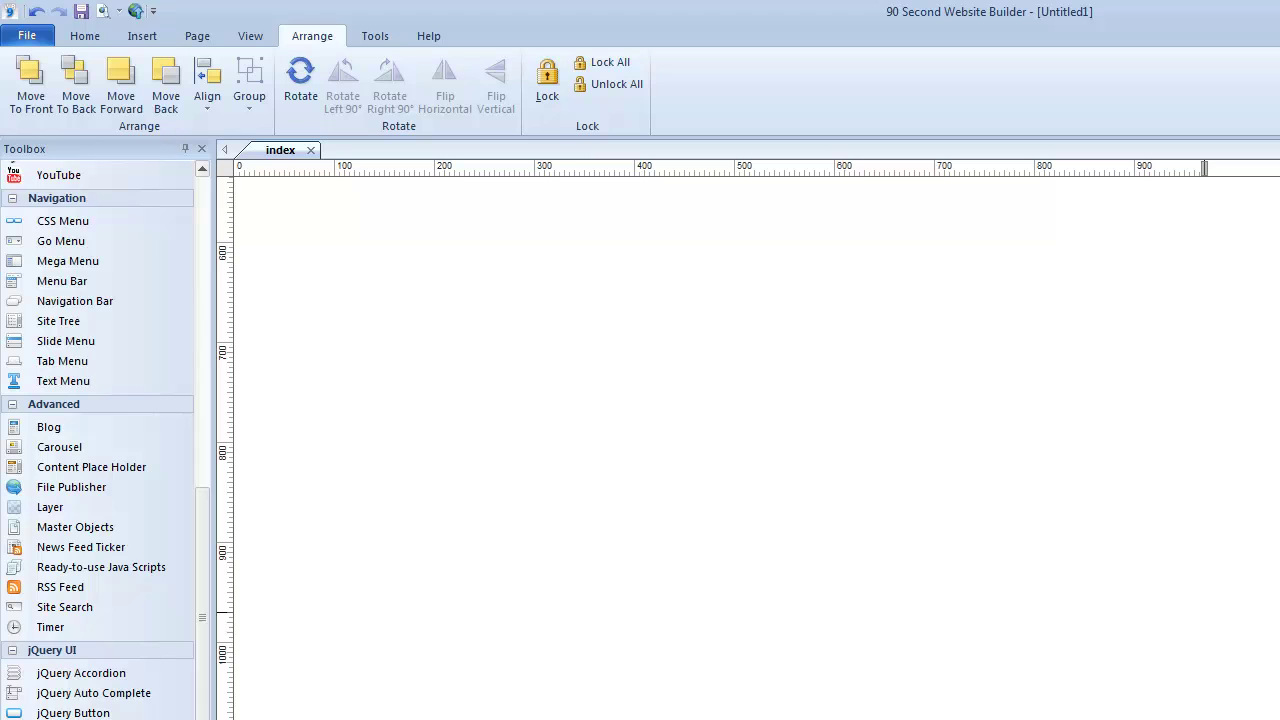
scroll(1136, 307, up, 8)
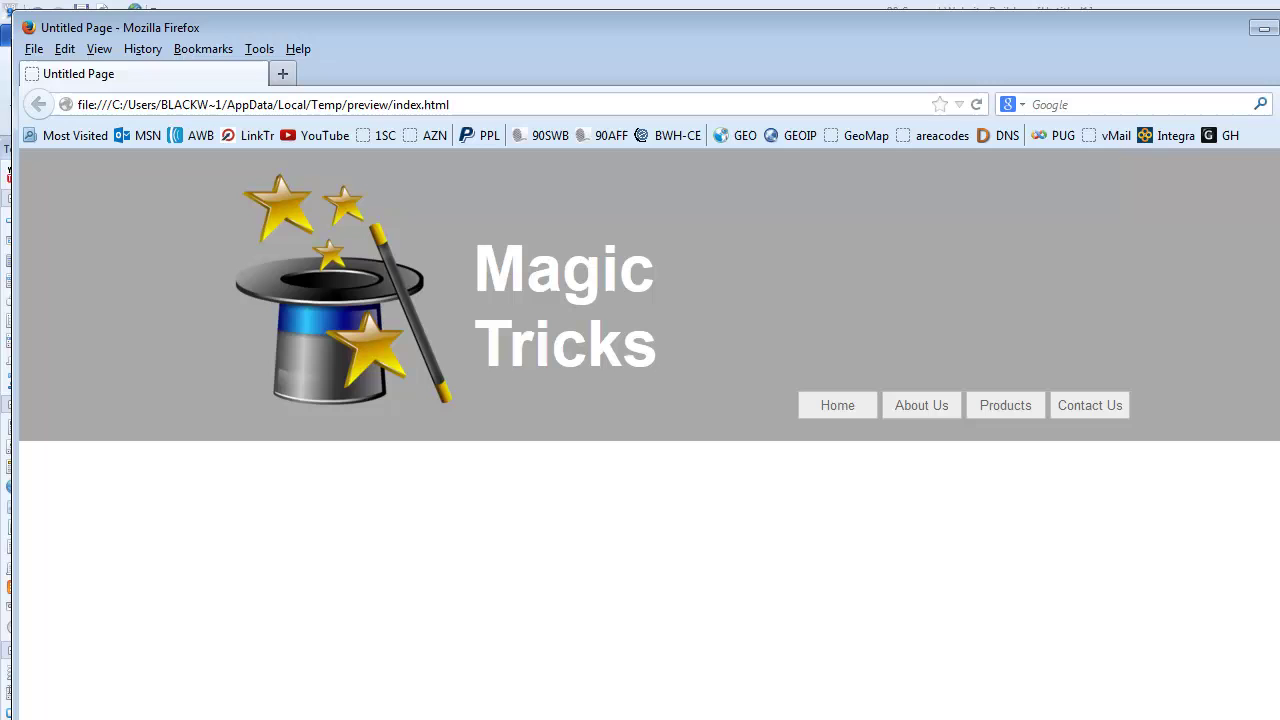
scroll(650, 430, down, 5)
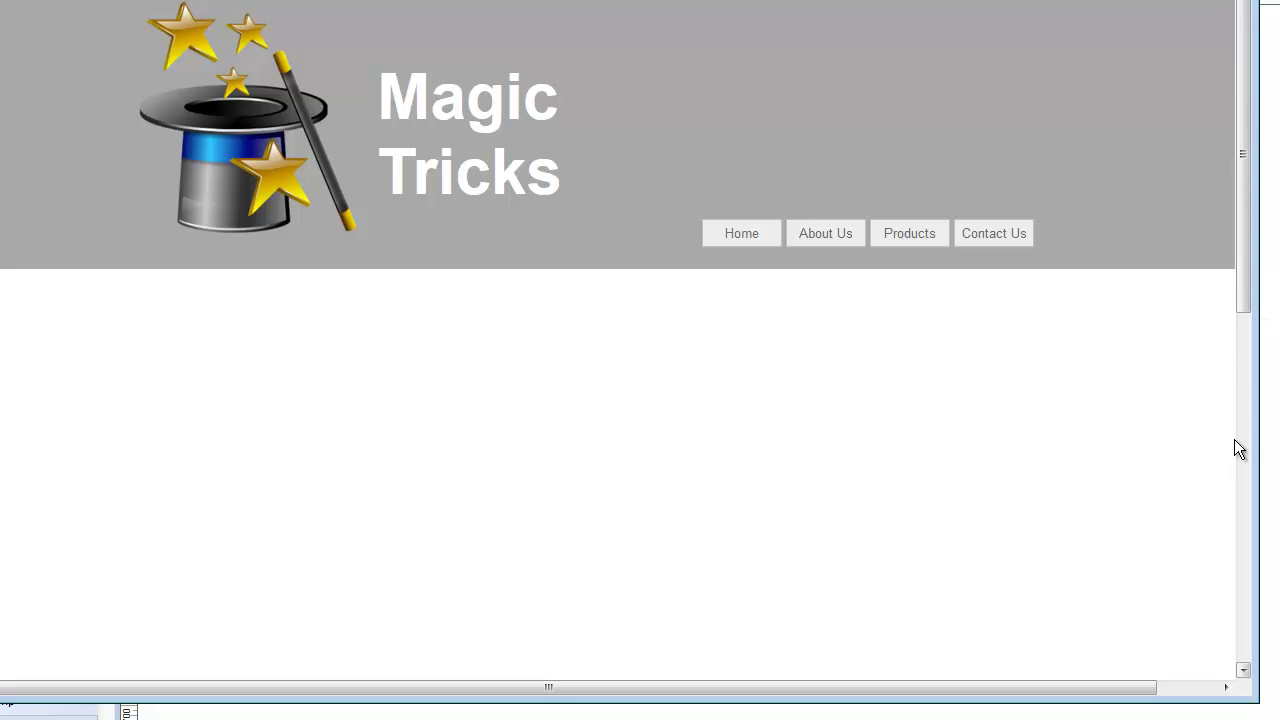
Step: Scroll the Firefox preview down to check the lower page and back up
drag(1246, 190, 1248, 533)
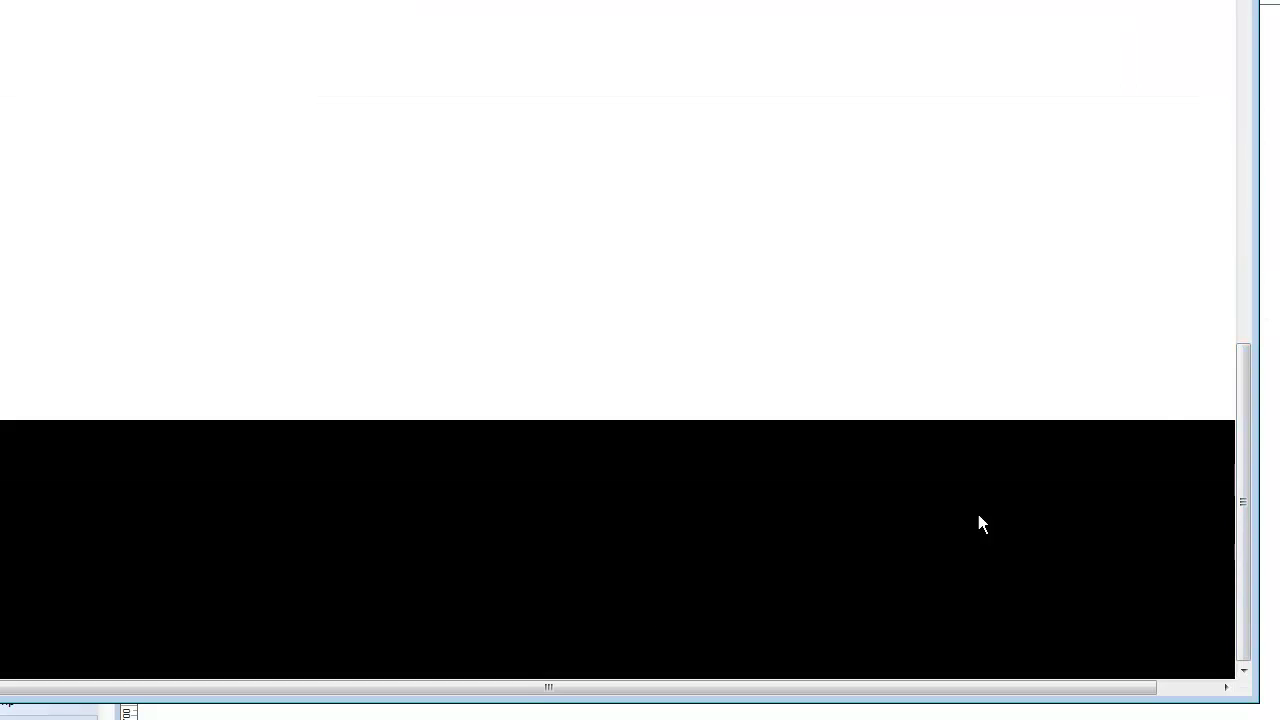
drag(1230, 382, 1238, 2)
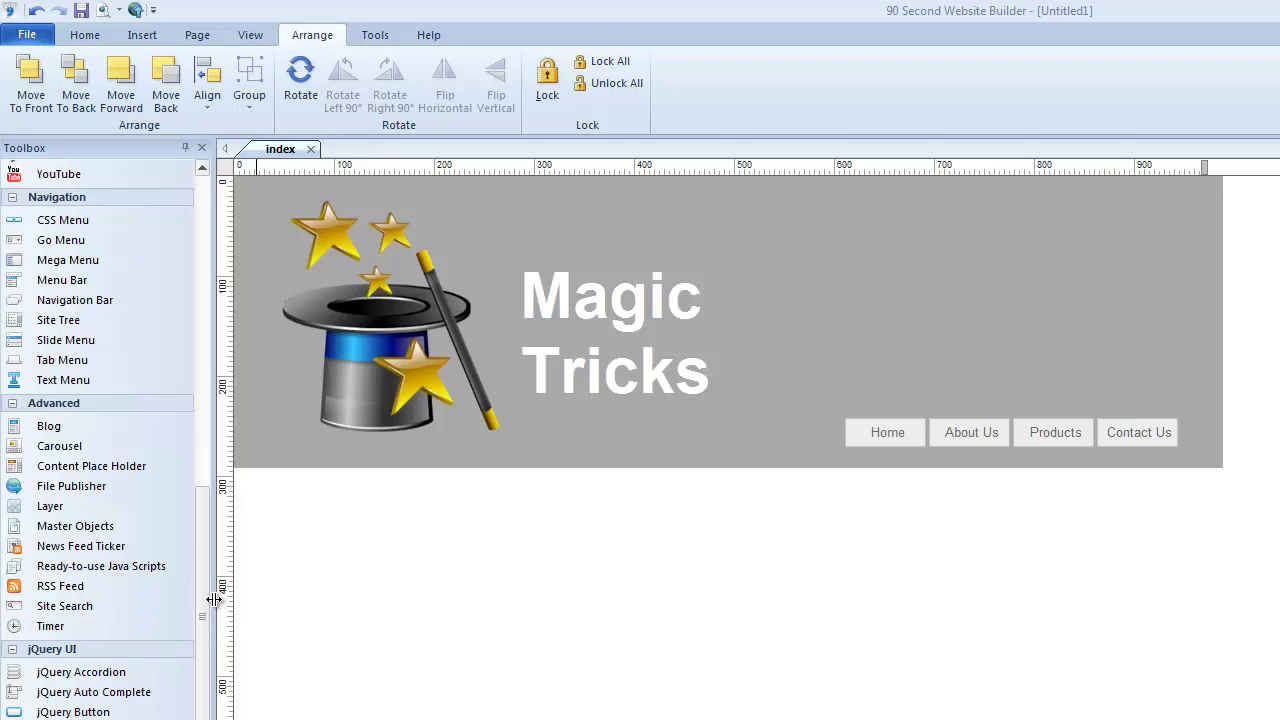
Step: Draw a new layer on the page below the Magic Tricks header
drag(206, 588, 205, 641)
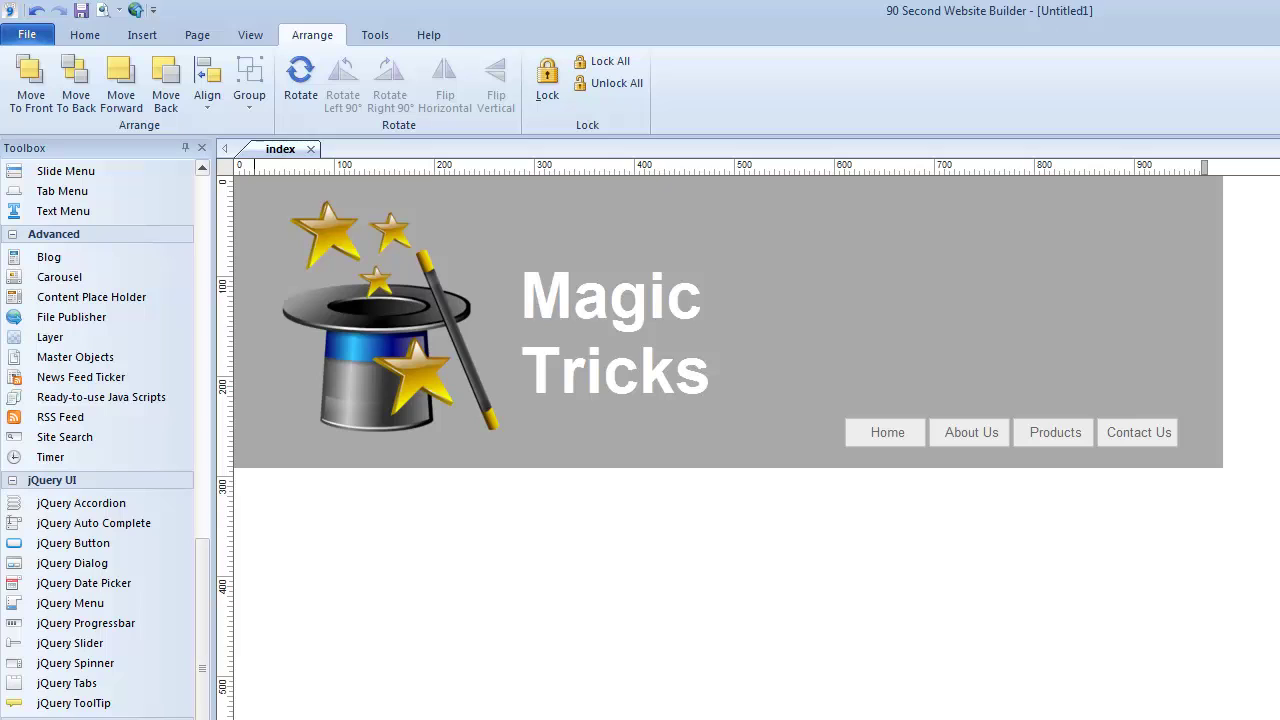
click(62, 340)
mouse_move(286, 594)
mouse_down()
mouse_move(1008, 671)
mouse_move(1022, 718)
mouse_up()
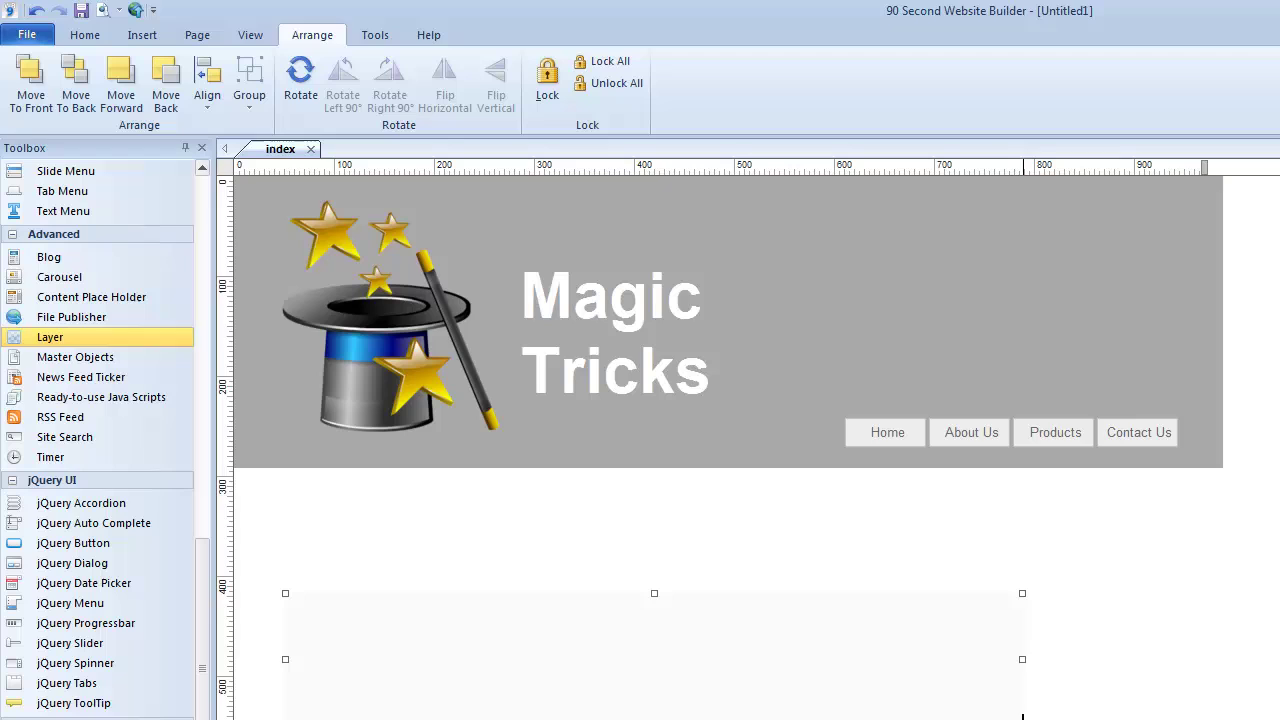
Step: Give the layer a cyan-to-blue-violet gradient background and stretch it from the left edge past the right
double_click(734, 670)
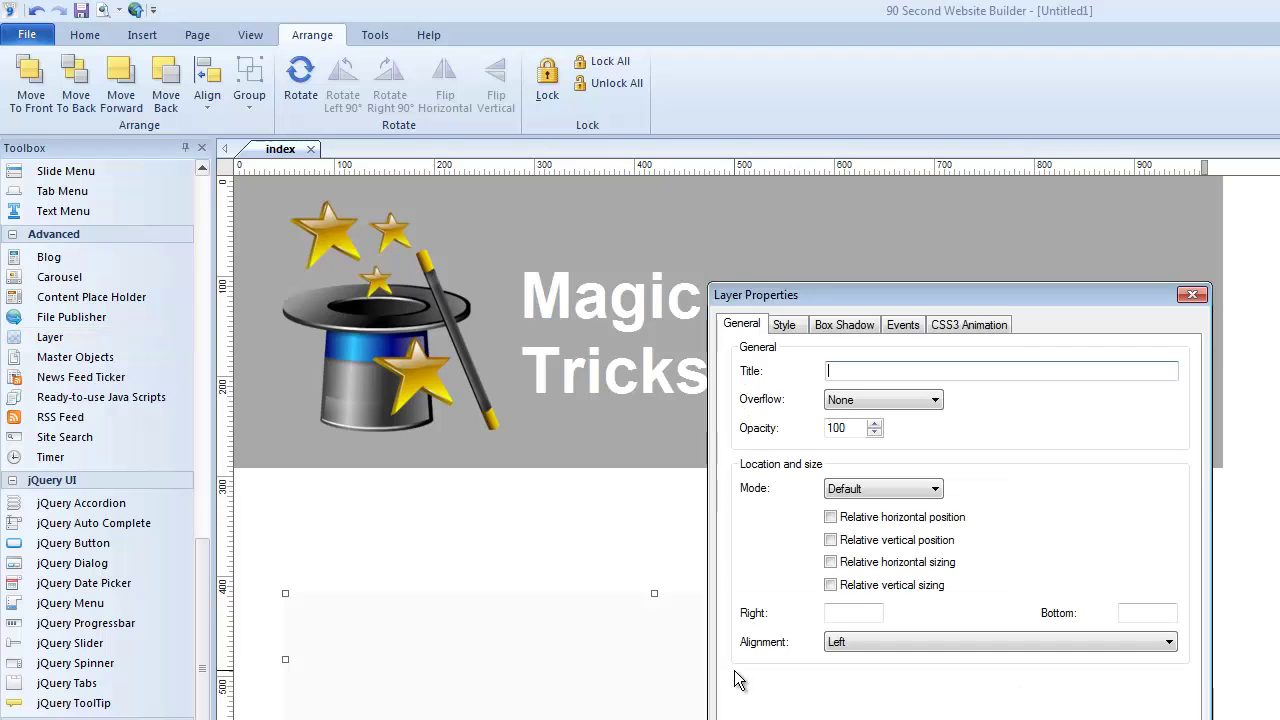
click(783, 325)
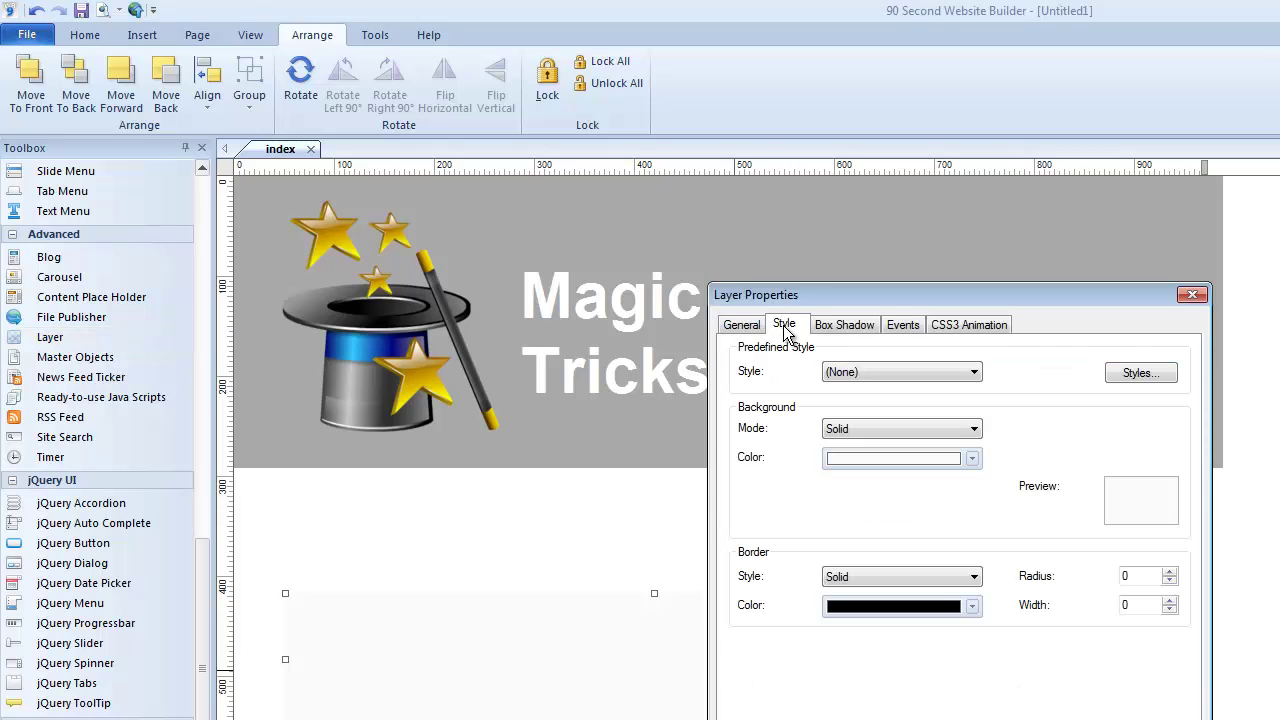
click(950, 429)
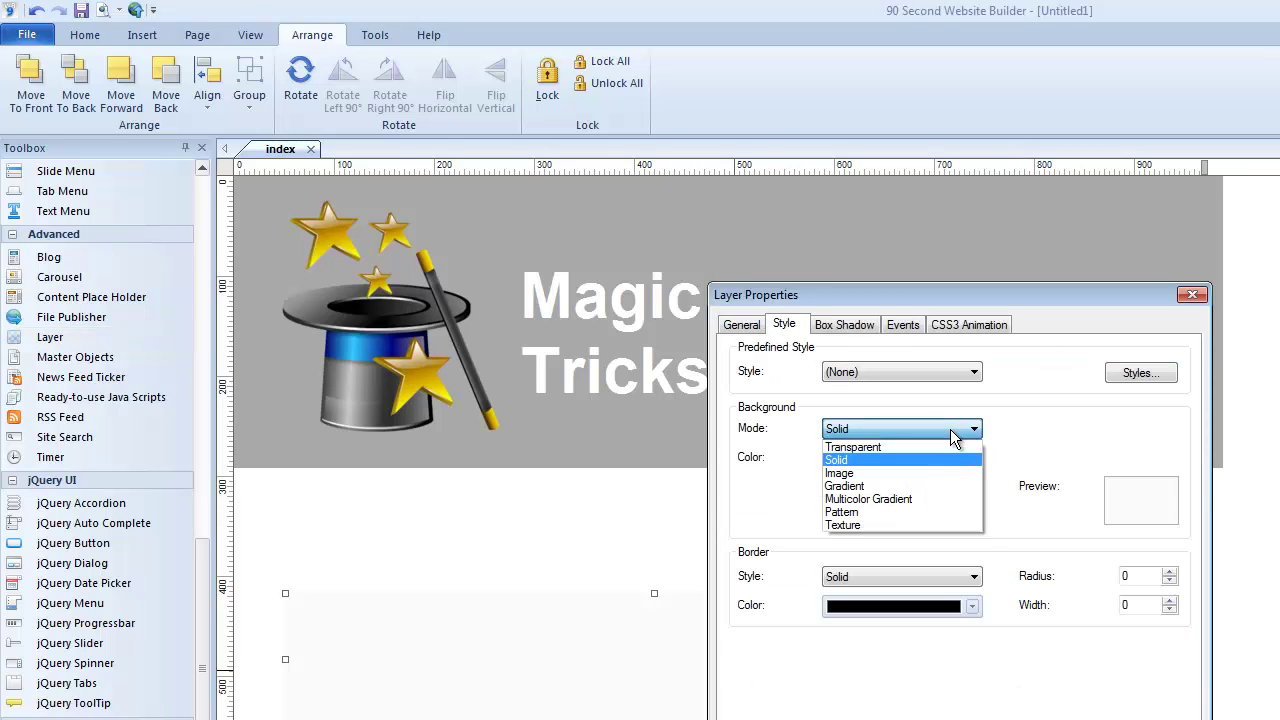
click(862, 486)
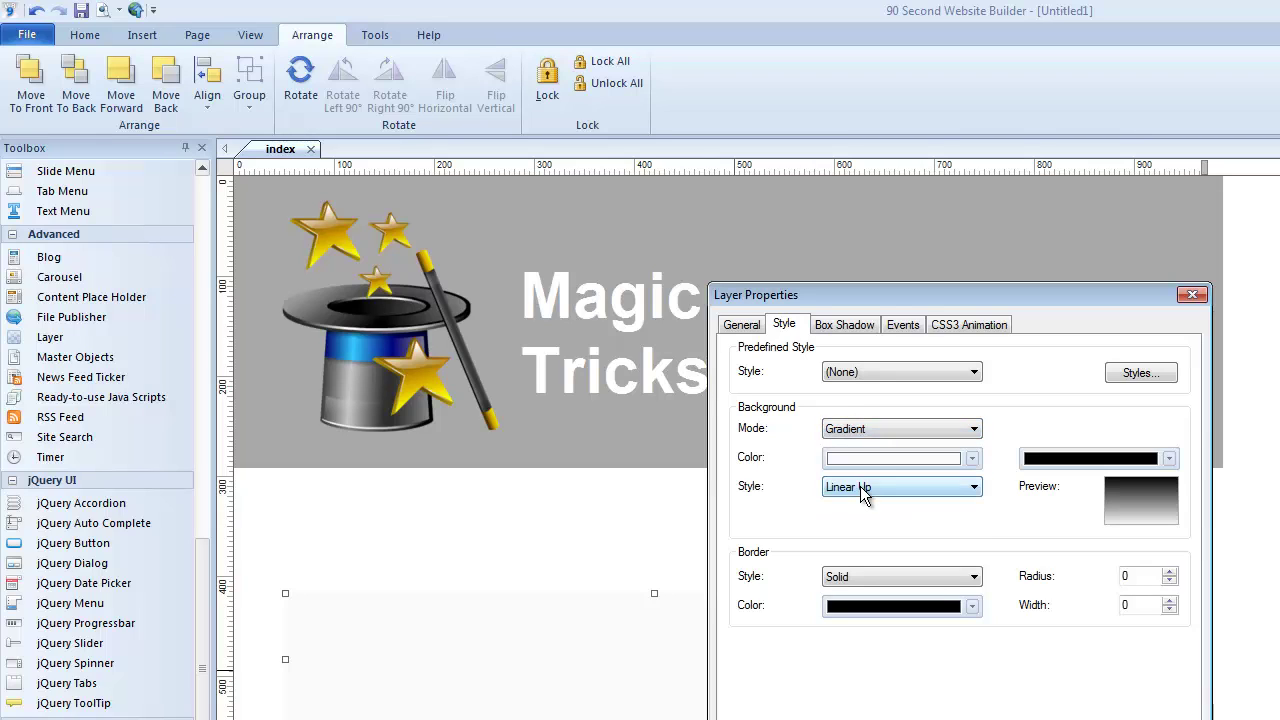
click(1147, 463)
click(1067, 532)
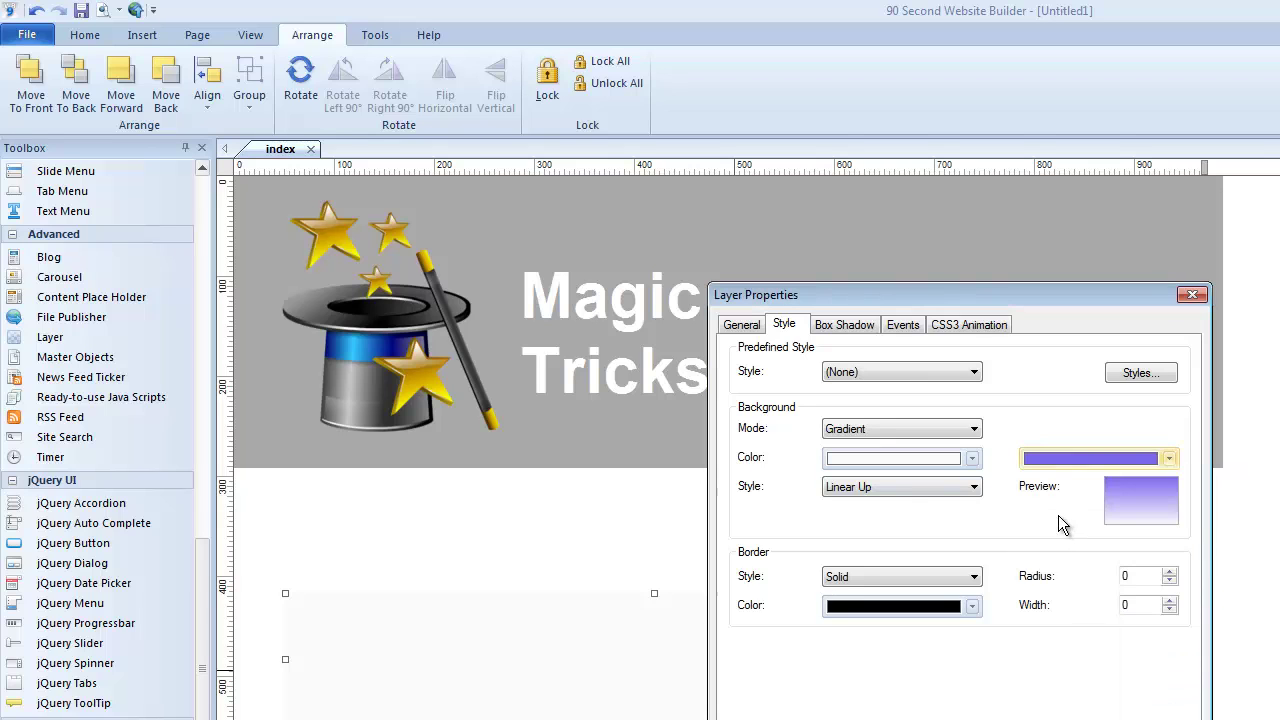
click(933, 458)
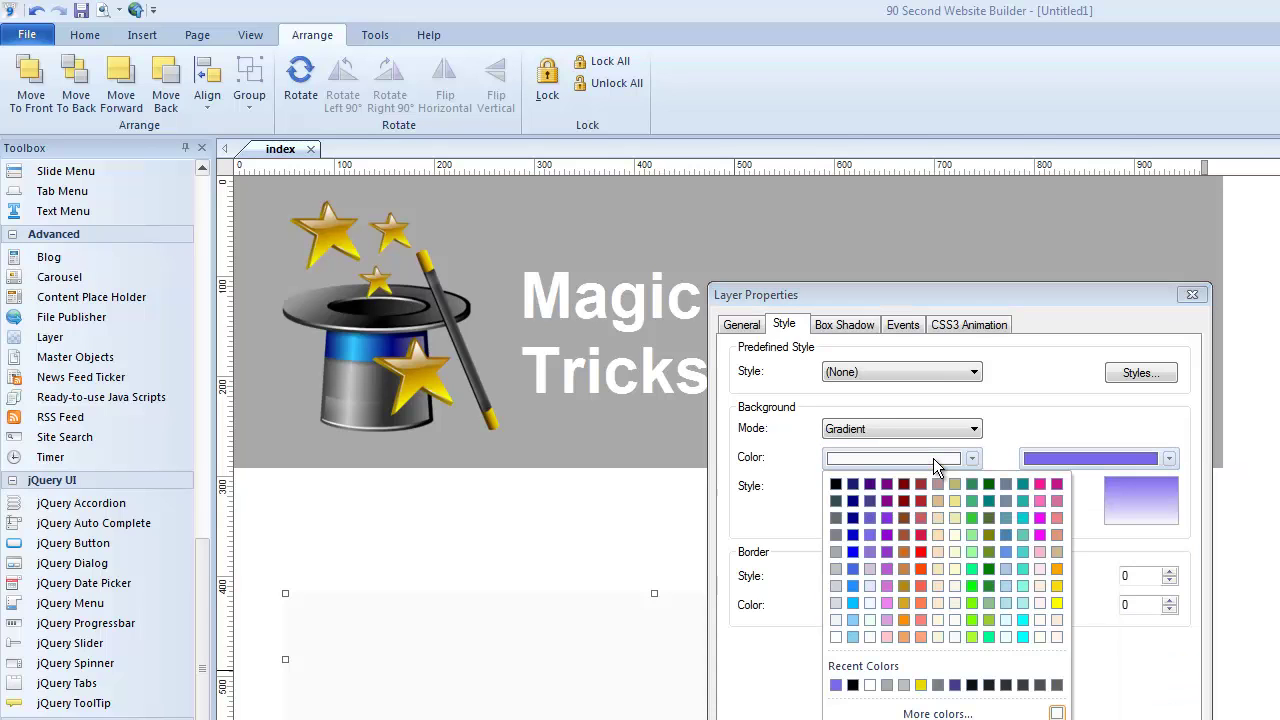
click(843, 604)
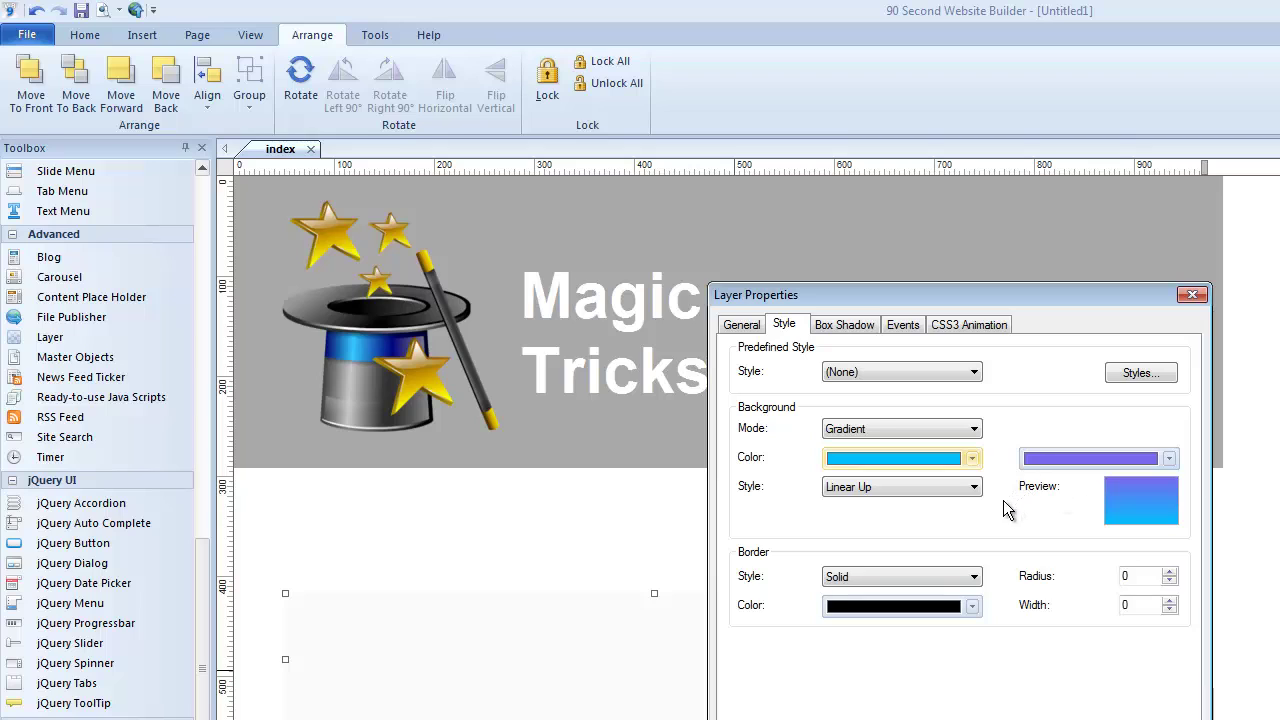
click(1013, 716)
drag(669, 663, 580, 674)
drag(973, 675, 1278, 655)
Step: Make the gradient layer relative-width and centre-aligned, then raise its top edge to meet the header
double_click(692, 646)
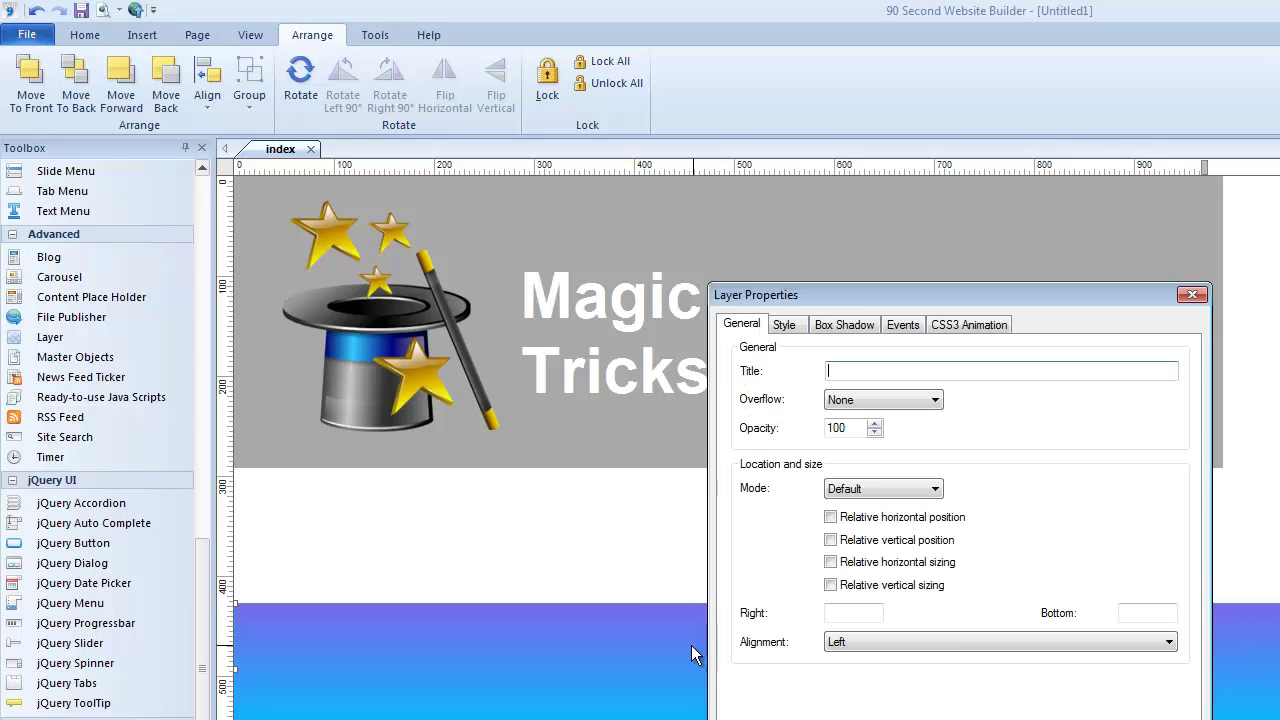
click(830, 562)
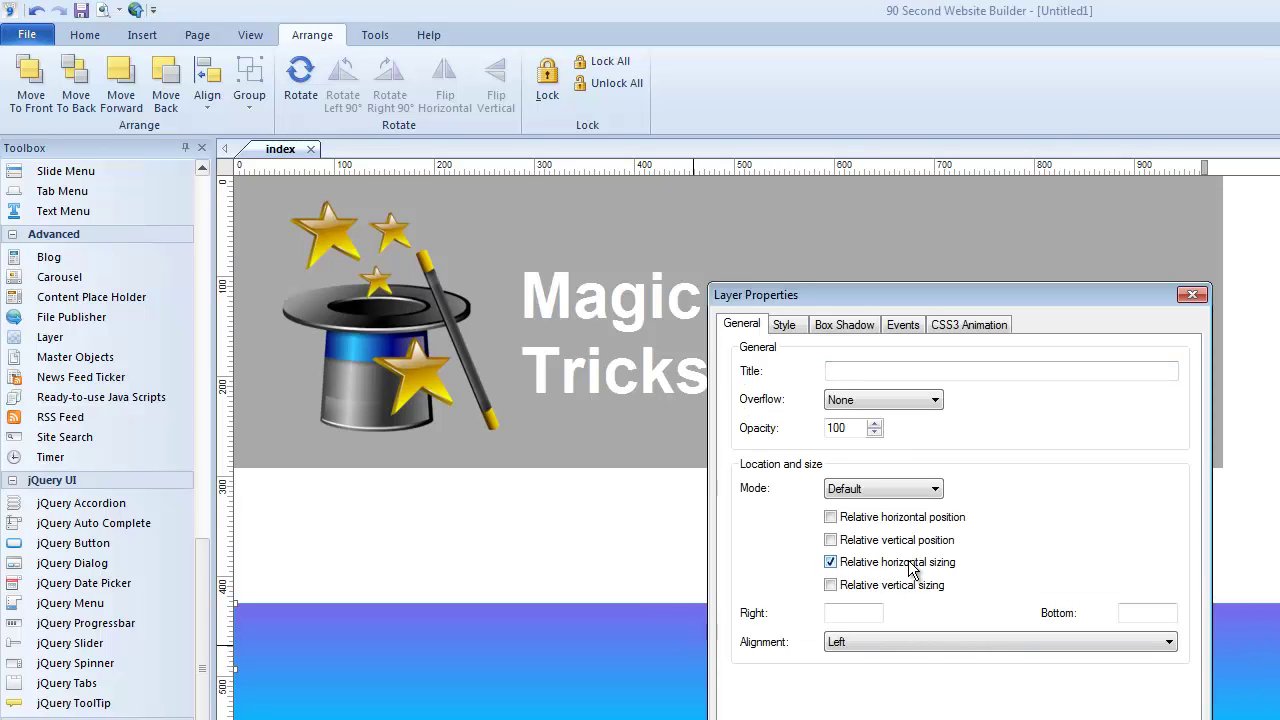
click(884, 641)
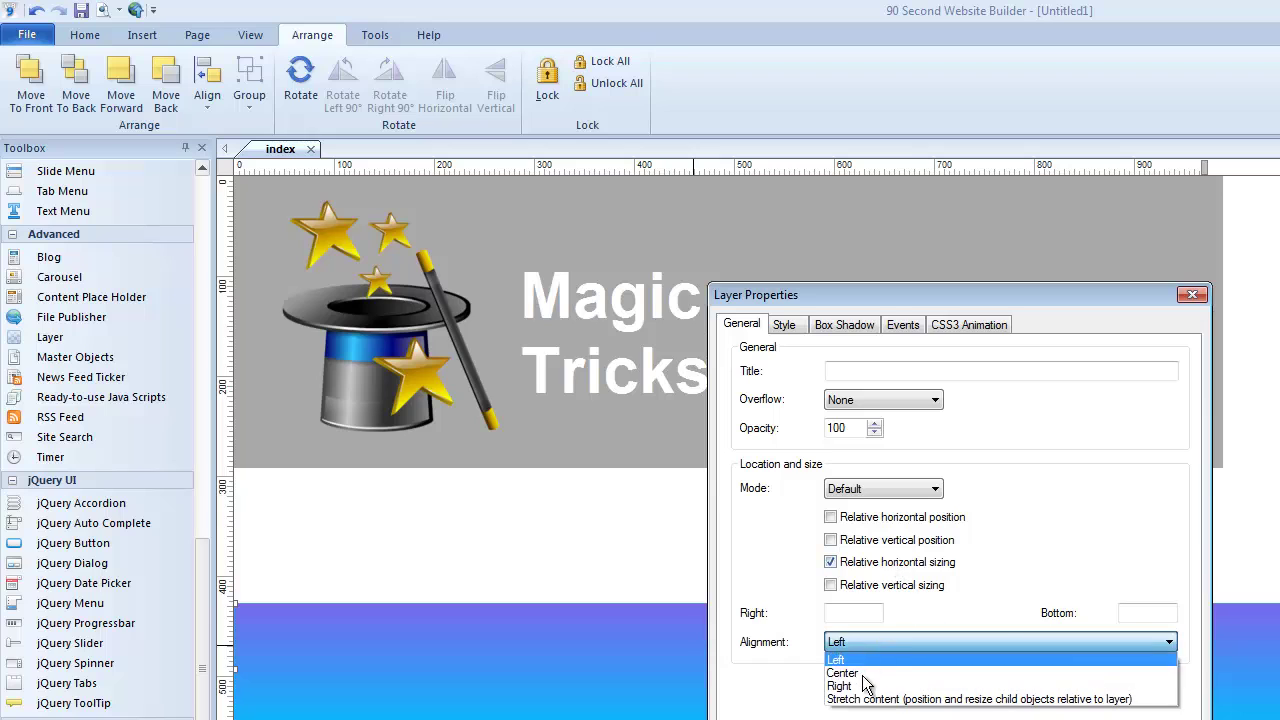
click(850, 670)
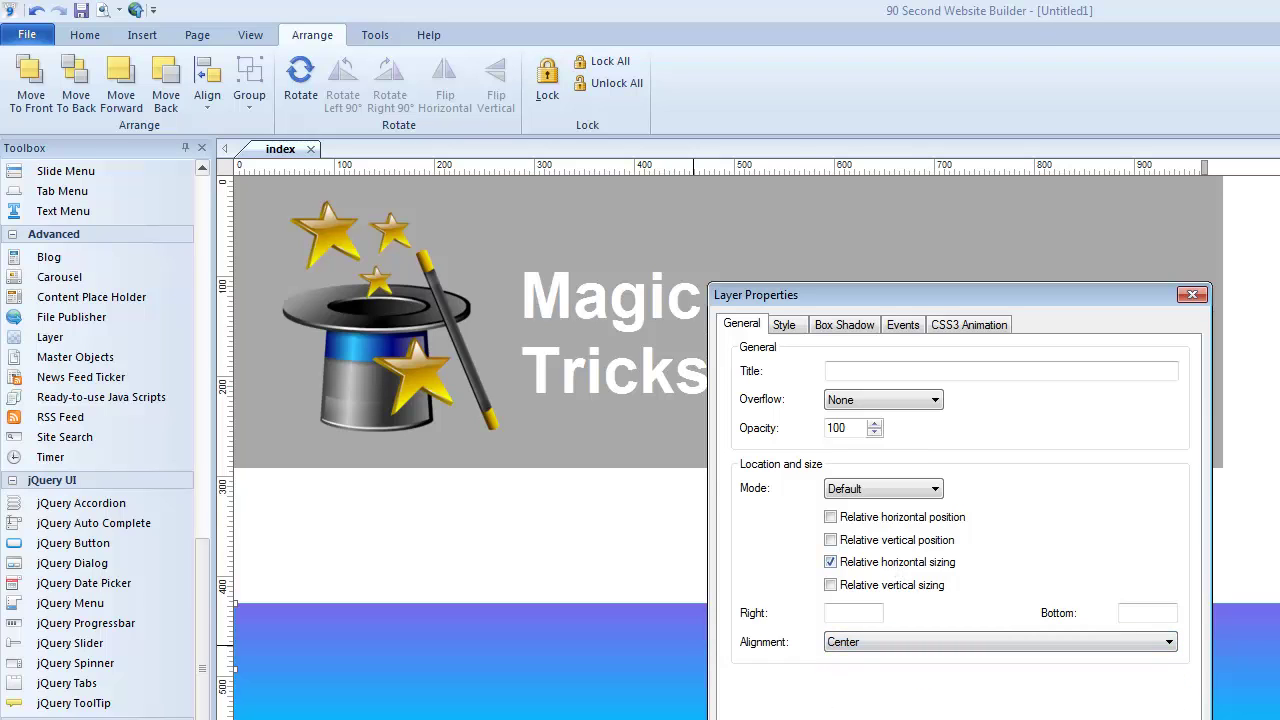
click(790, 712)
drag(760, 603, 757, 468)
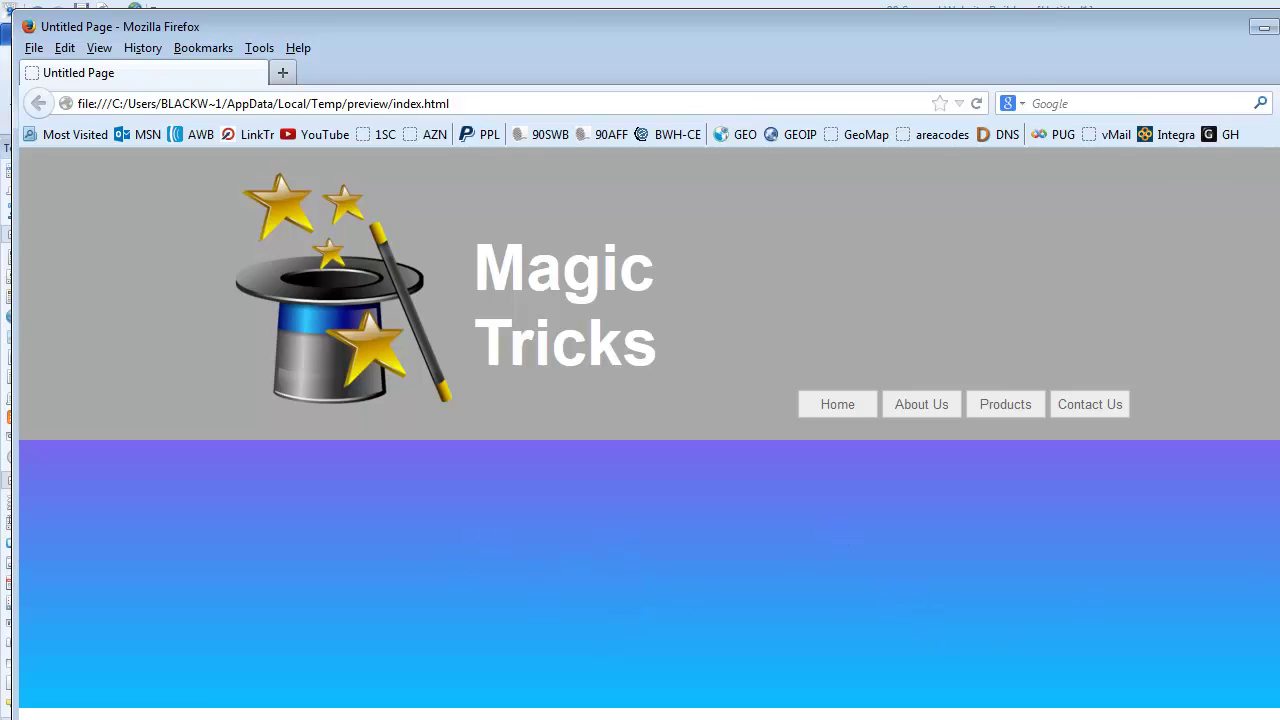
Step: Resize the Firefox preview window to test responsiveness, then close it with Alt+F4
mouse_move(1278, 396)
mouse_down()
mouse_move(1037, 396)
mouse_move(1279, 396)
mouse_up()
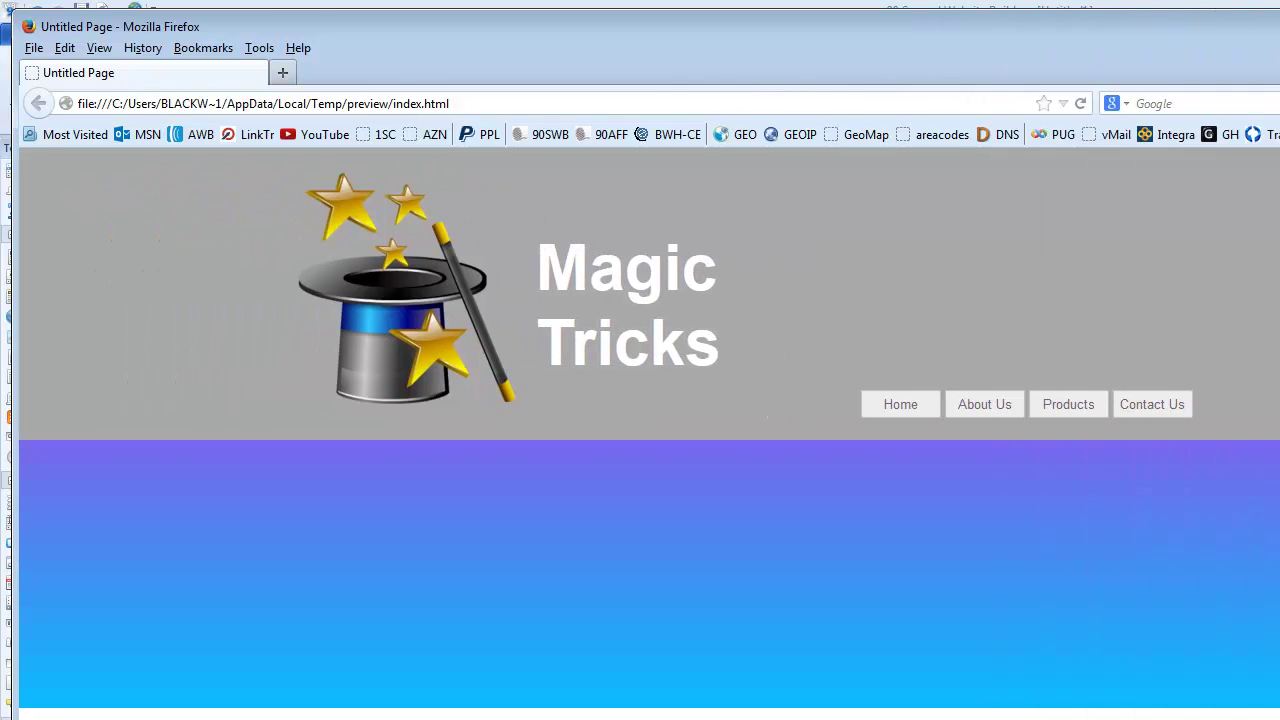
key(alt+F4)
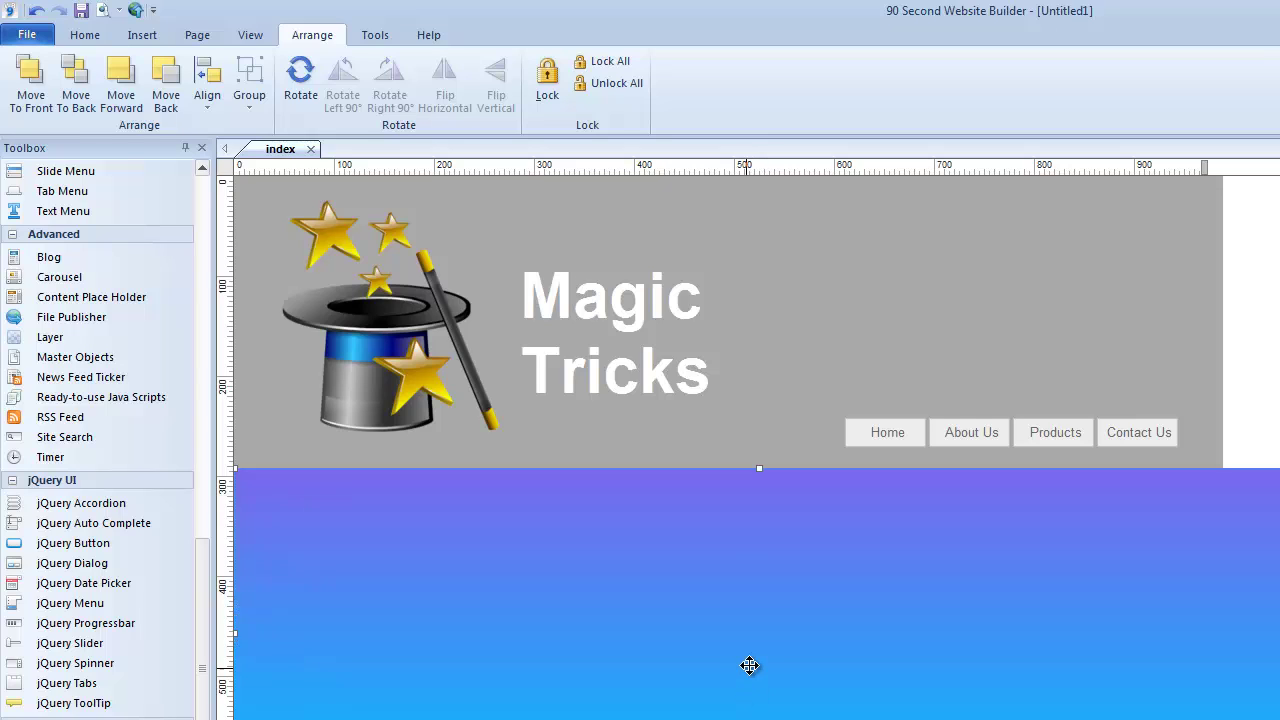
Step: Delete the blue-violet gradient layer, leaving just the gray header
key(Delete)
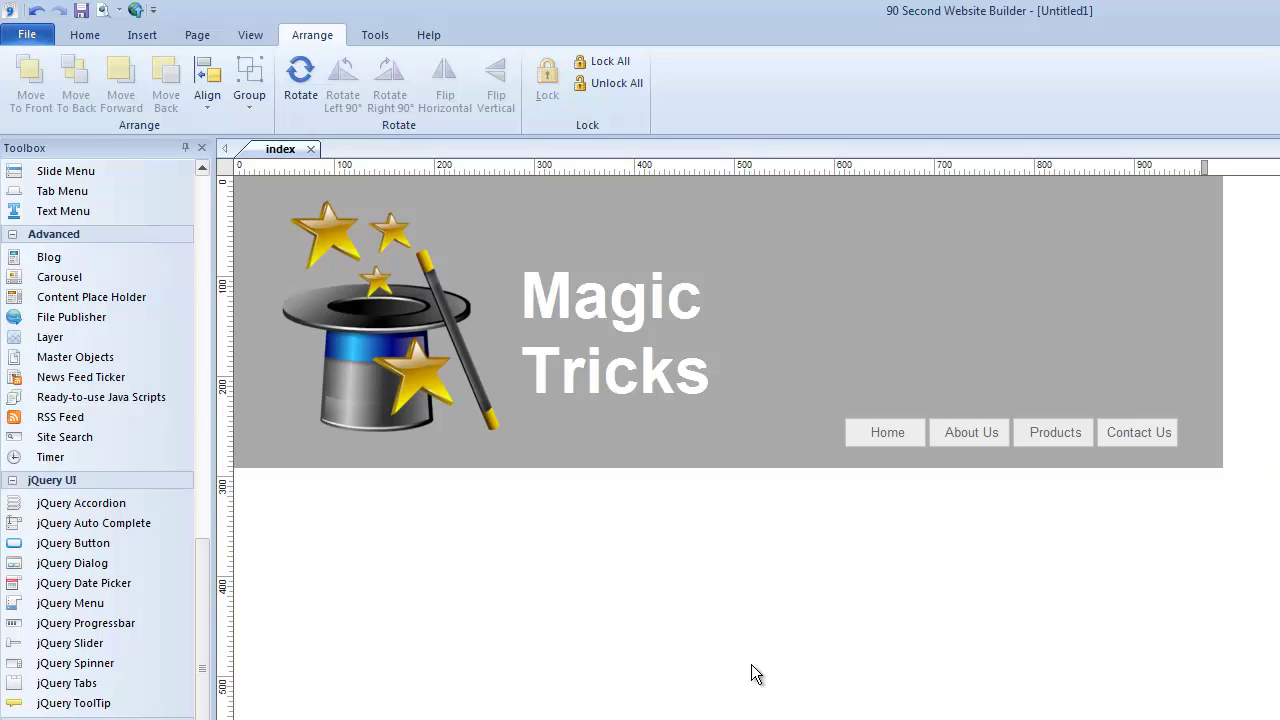